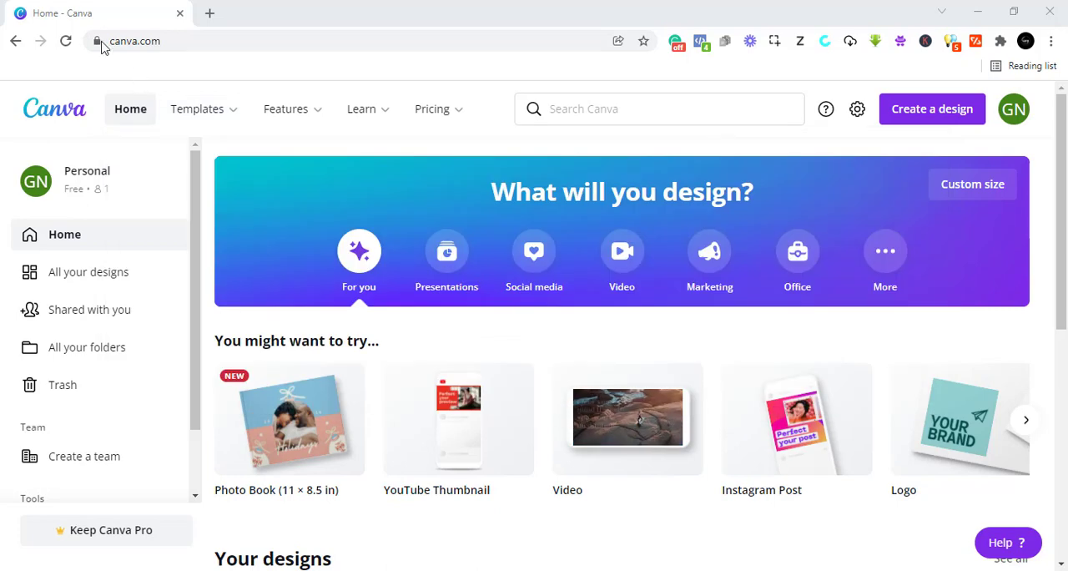
mouse_move(263, 106)
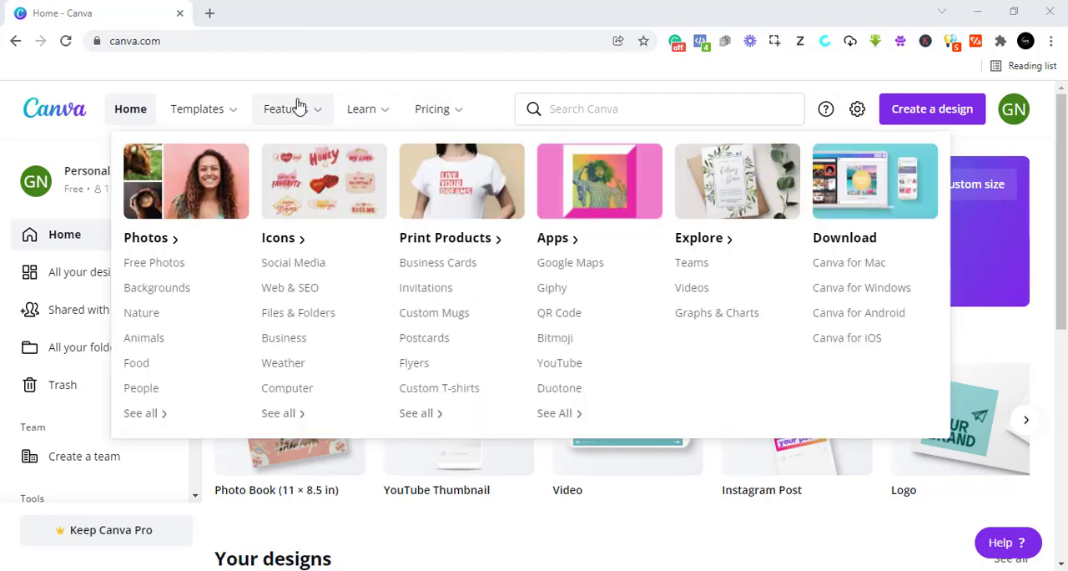
mouse_move(181, 119)
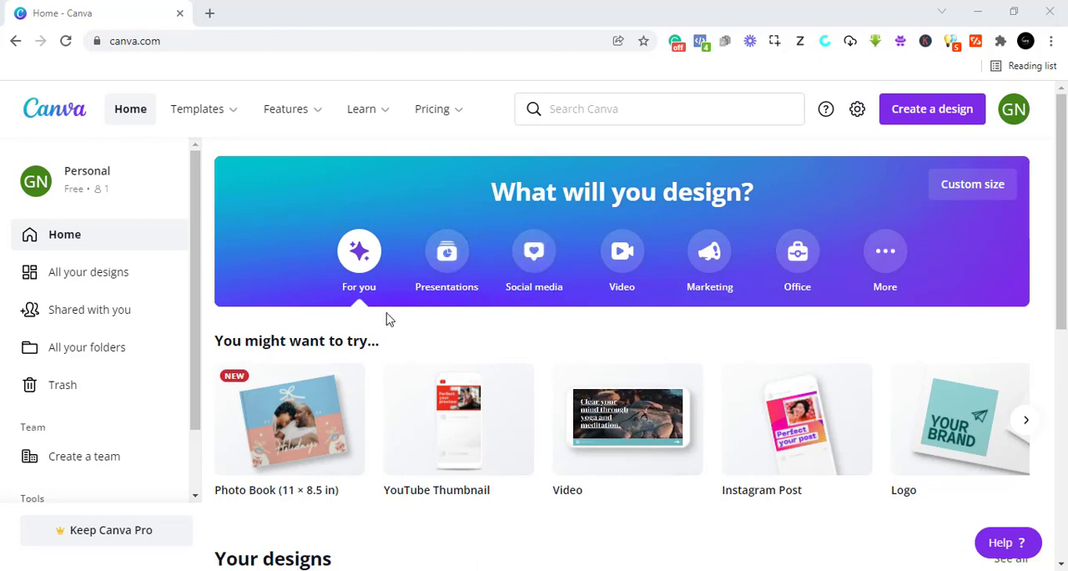
mouse_move(444, 461)
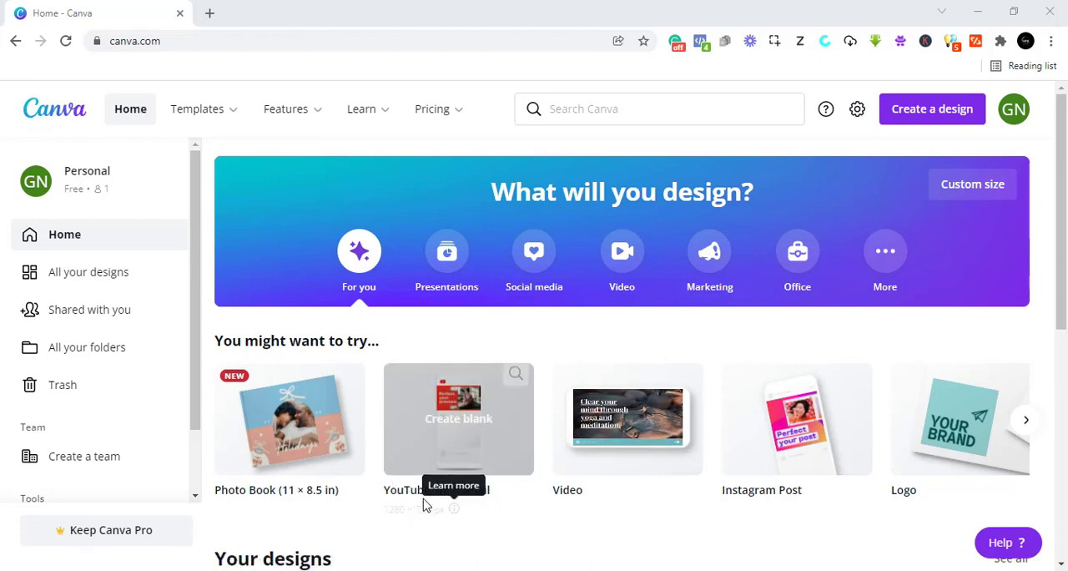
- Search Canva for "youtube thum" and open the suggested YouTube Thumbnail template category
click(578, 114)
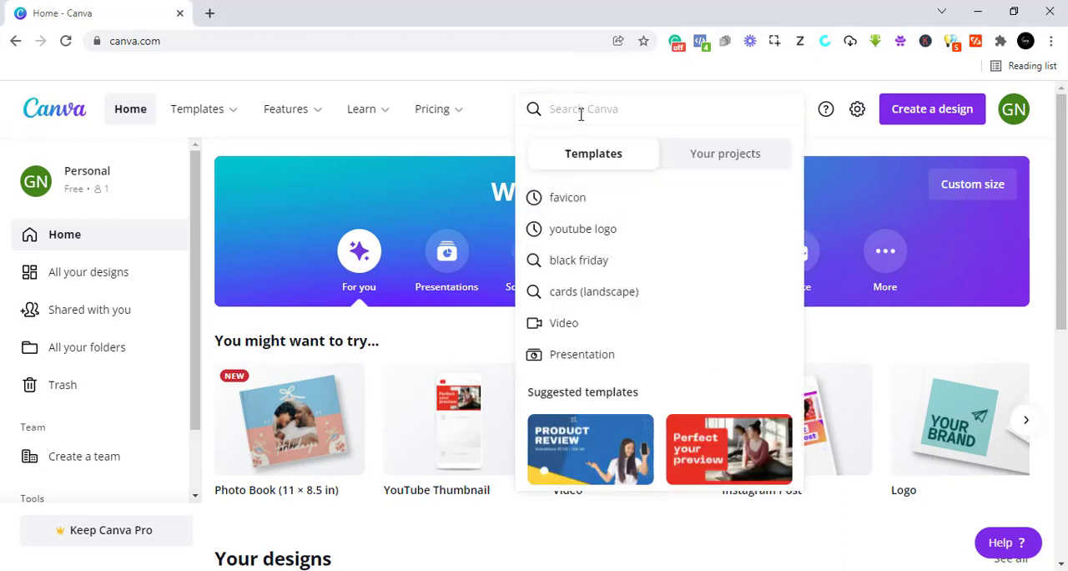
text(t)
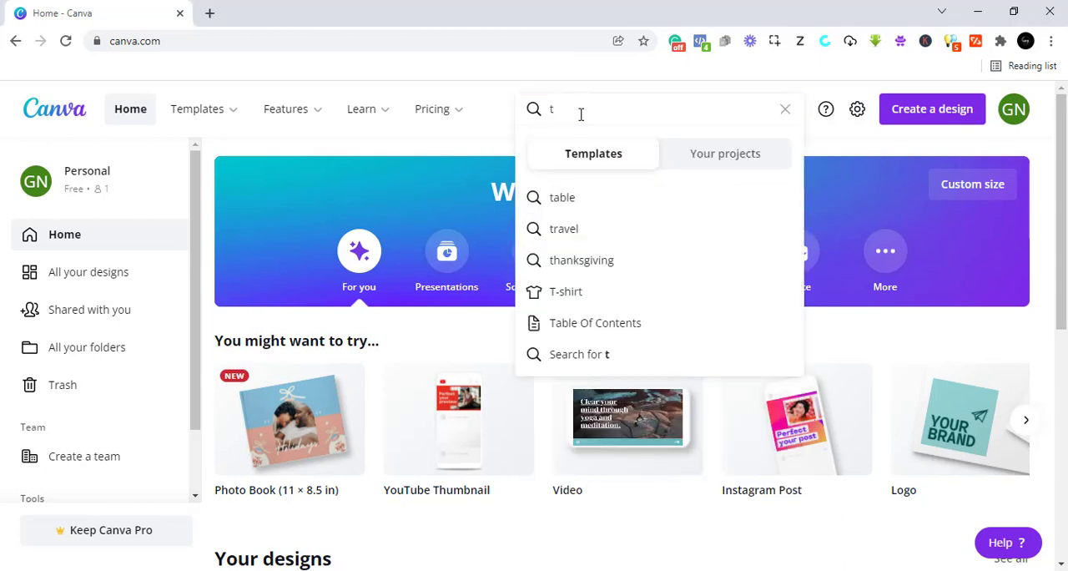
key(BackSpace)
text(y)
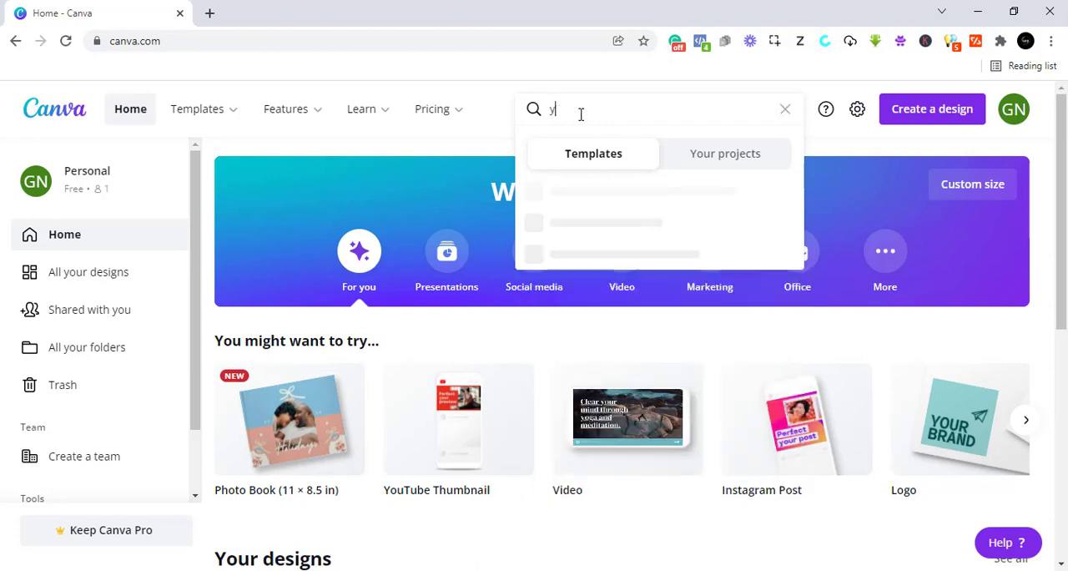
text(o)
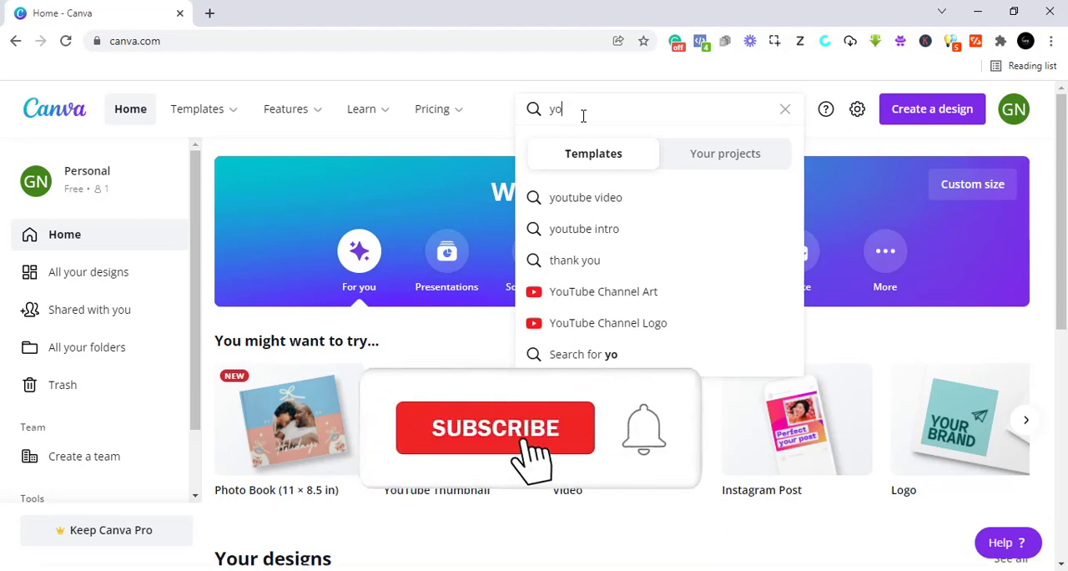
text(ut)
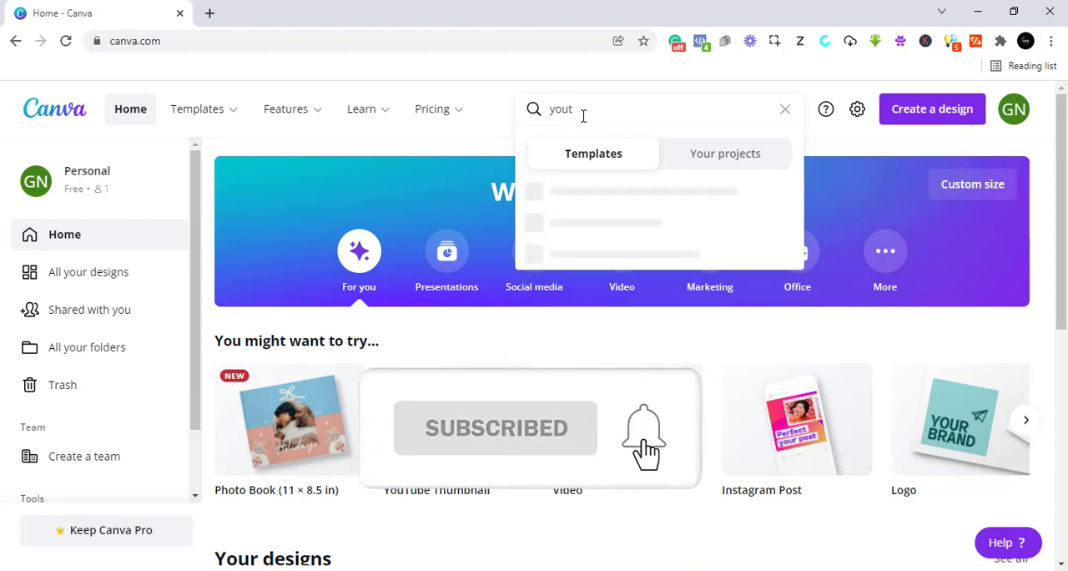
text(ube)
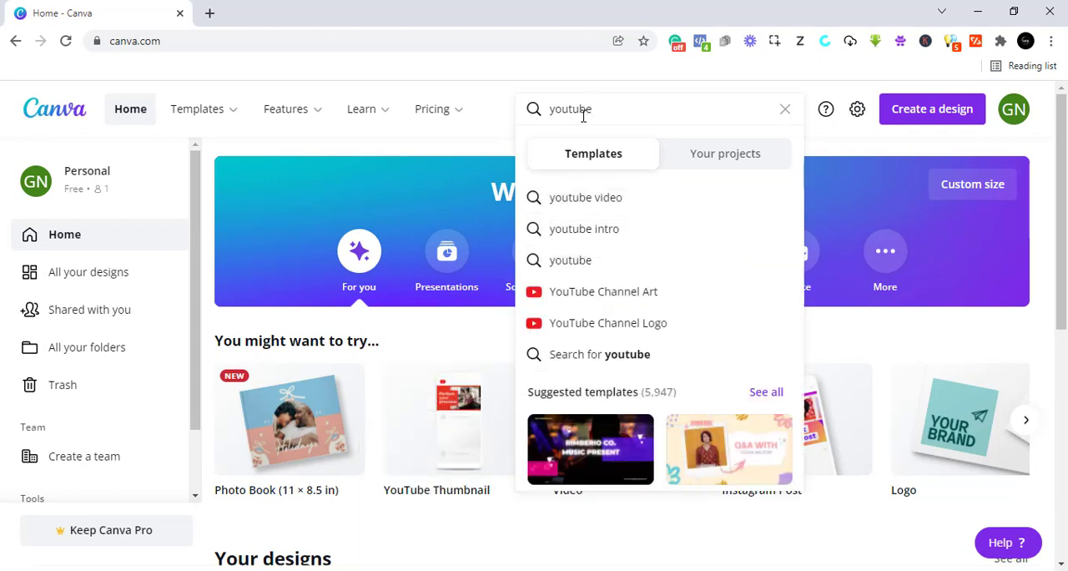
text( th)
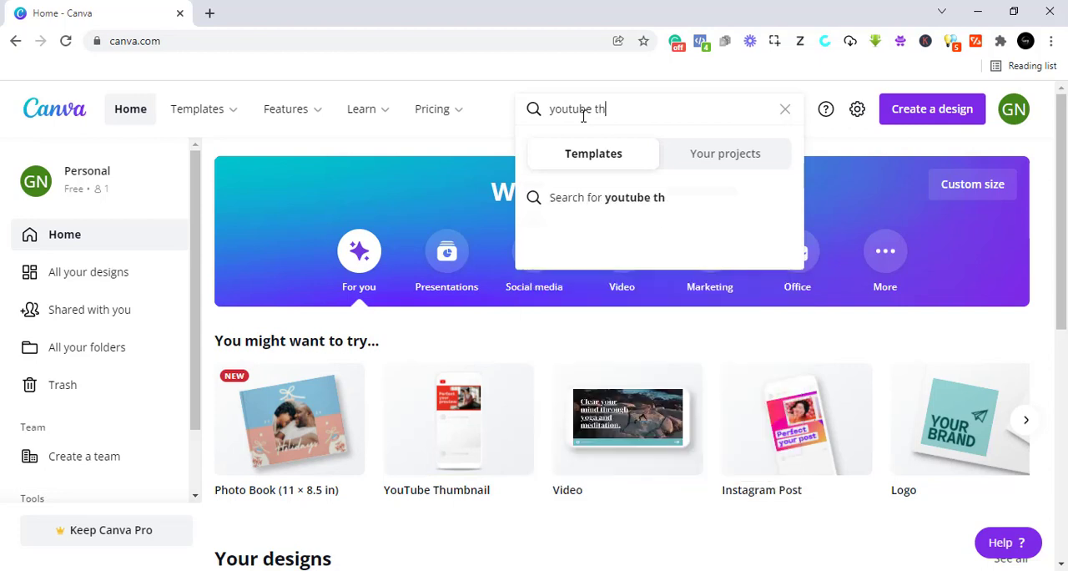
text(um)
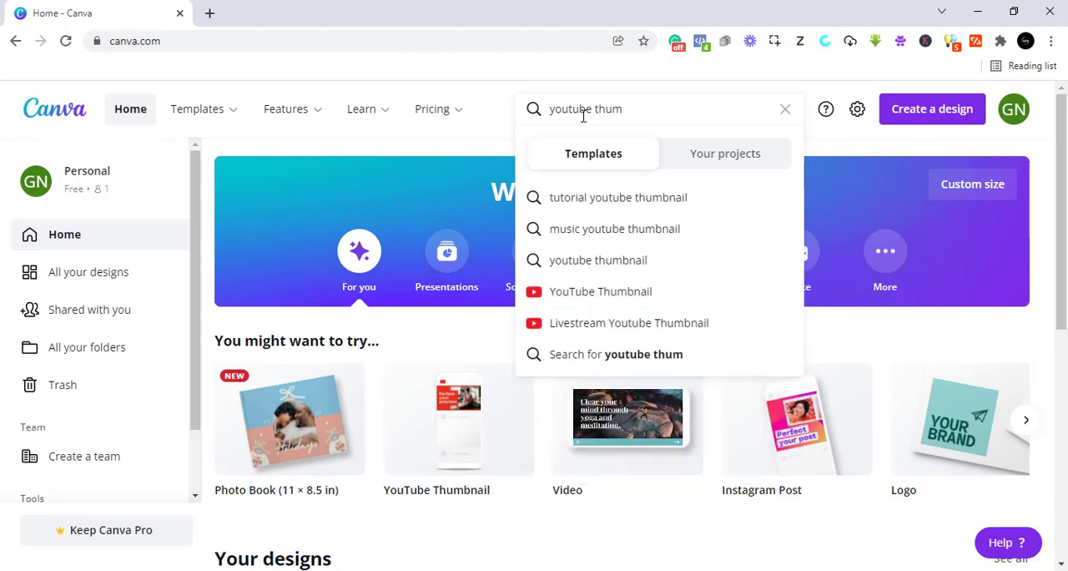
click(604, 292)
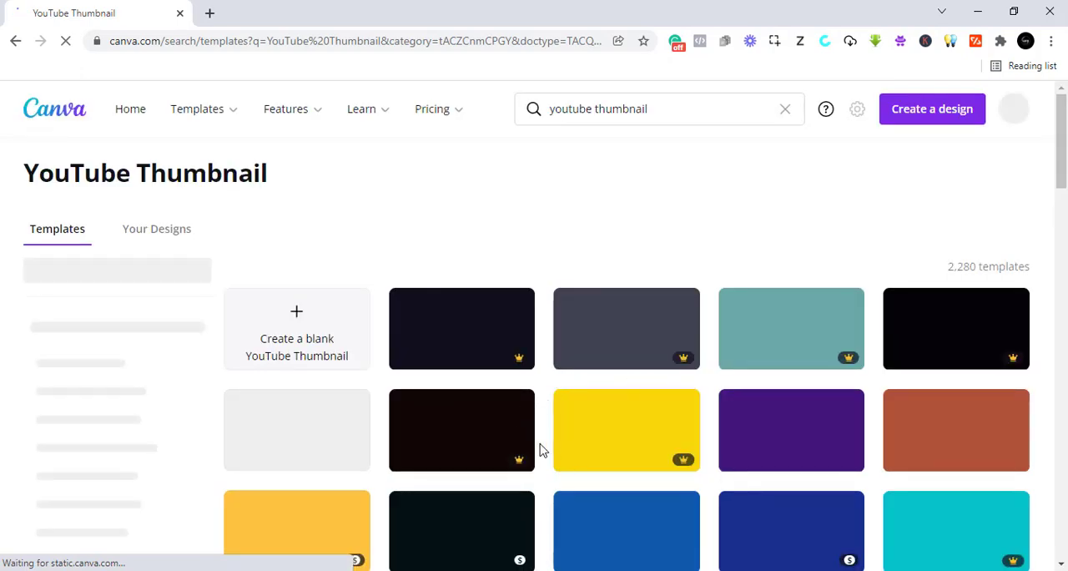
- Look through the YouTube Thumbnail templates, including the free and Pro designs
scroll(539, 448, down, 1)
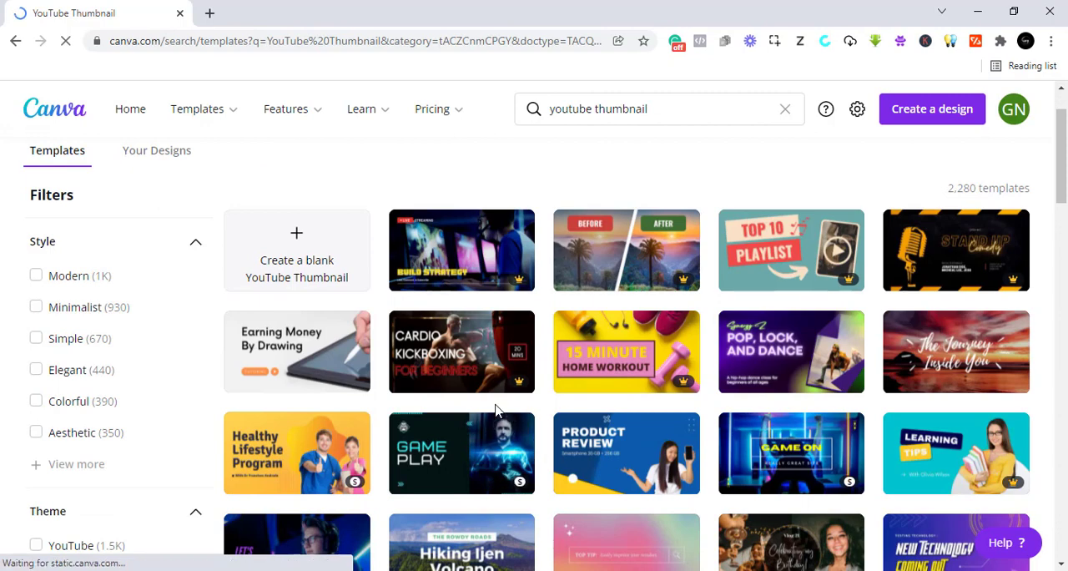
scroll(490, 408, up, 1)
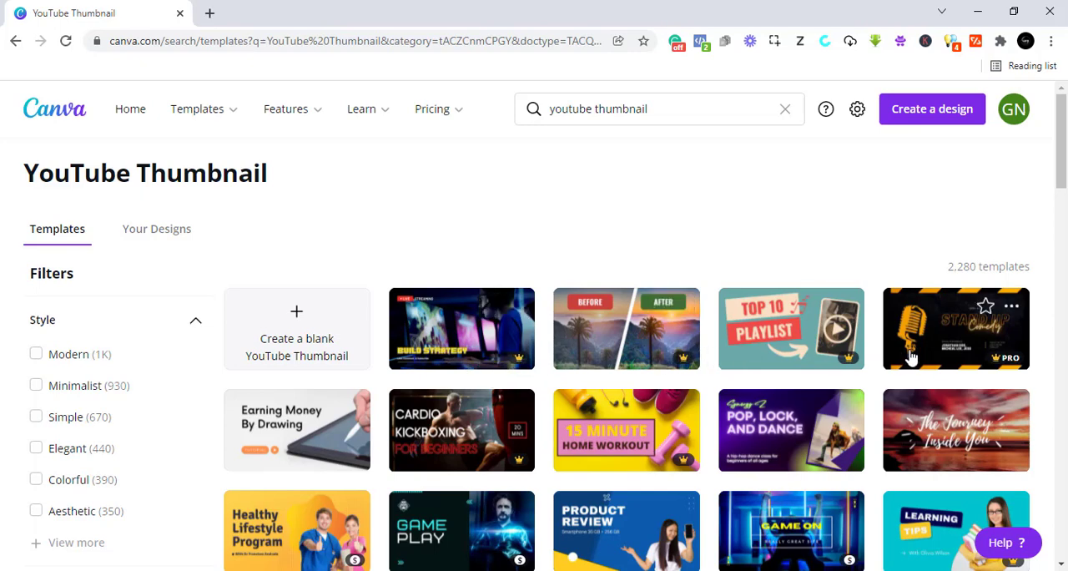
scroll(749, 458, down, 2)
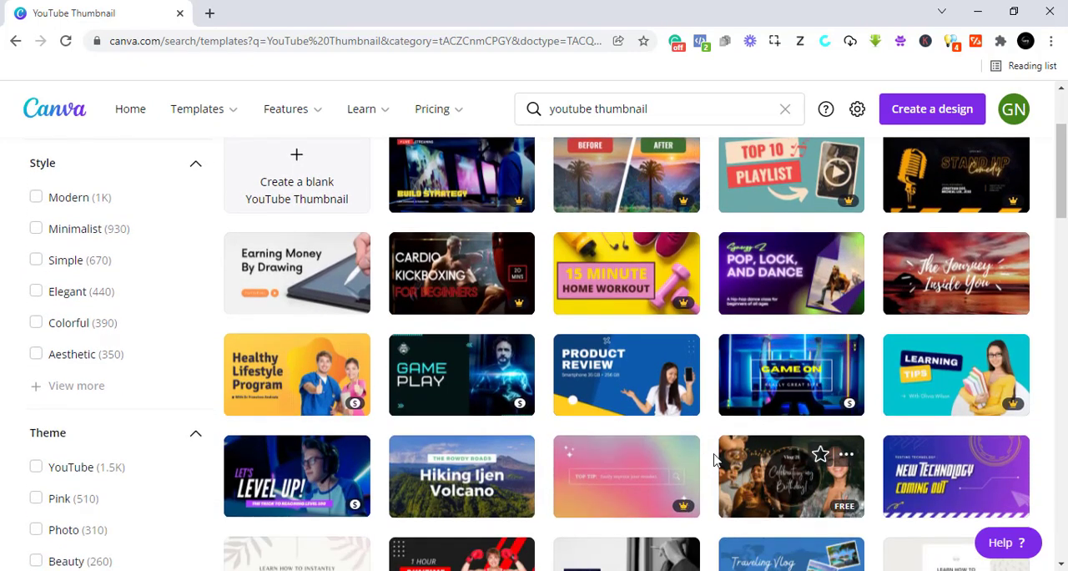
scroll(735, 454, up, 1)
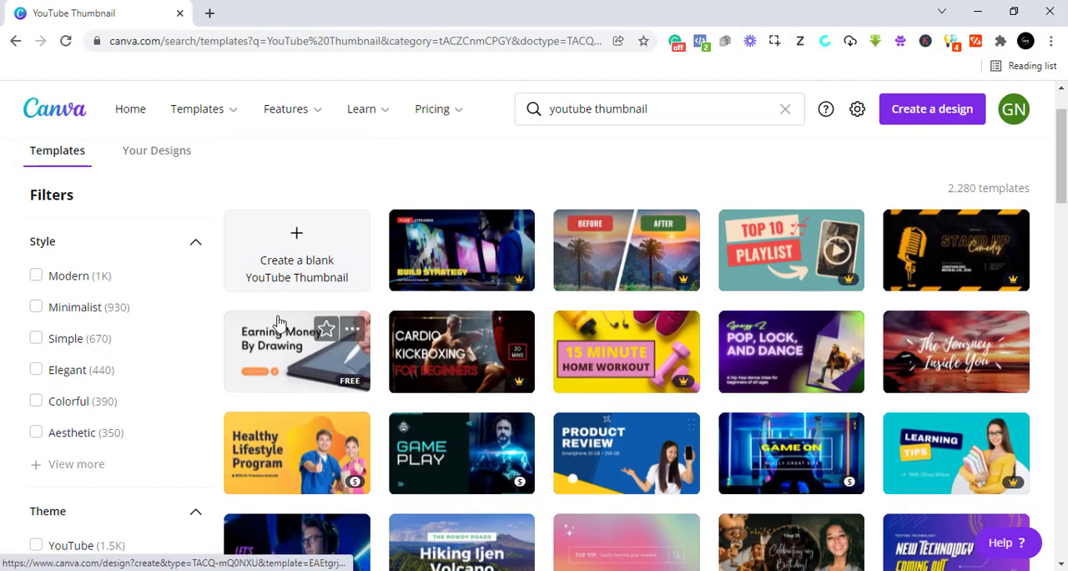
scroll(284, 388, down, 3)
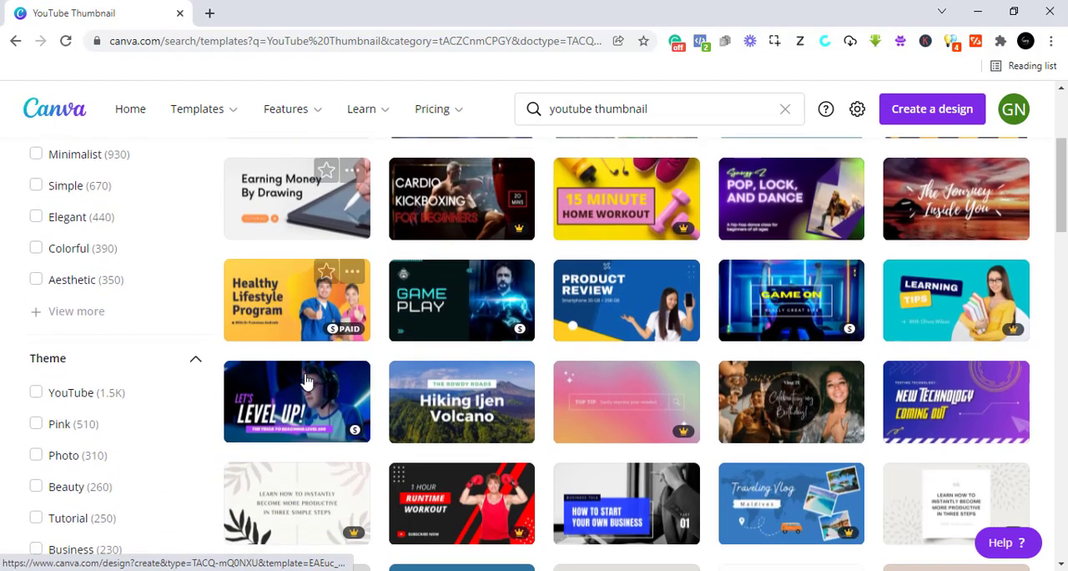
scroll(306, 382, up, 3)
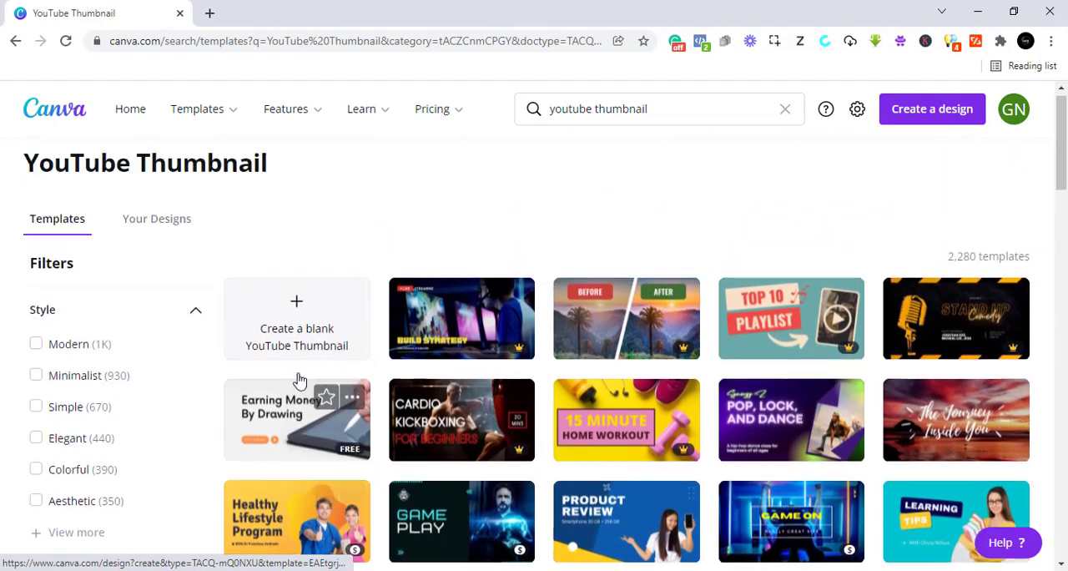
scroll(306, 426, down, 4)
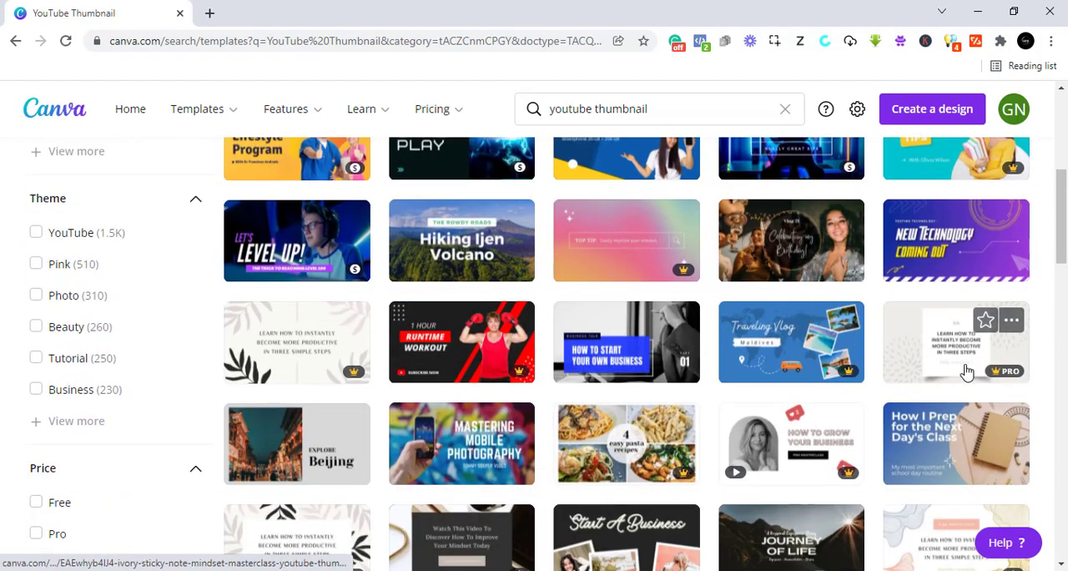
scroll(634, 434, down, 1)
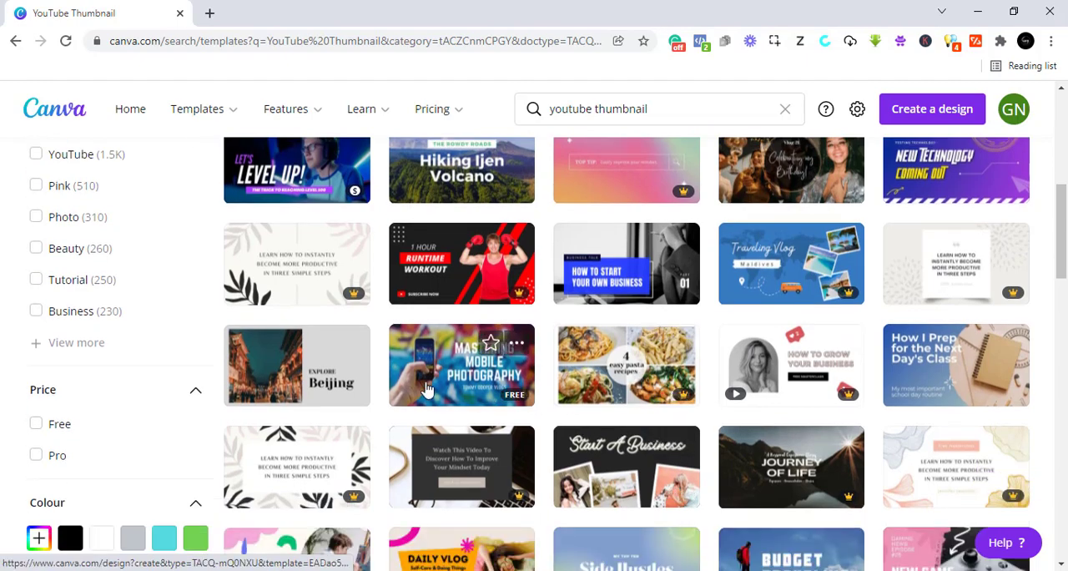
scroll(543, 440, down, 1)
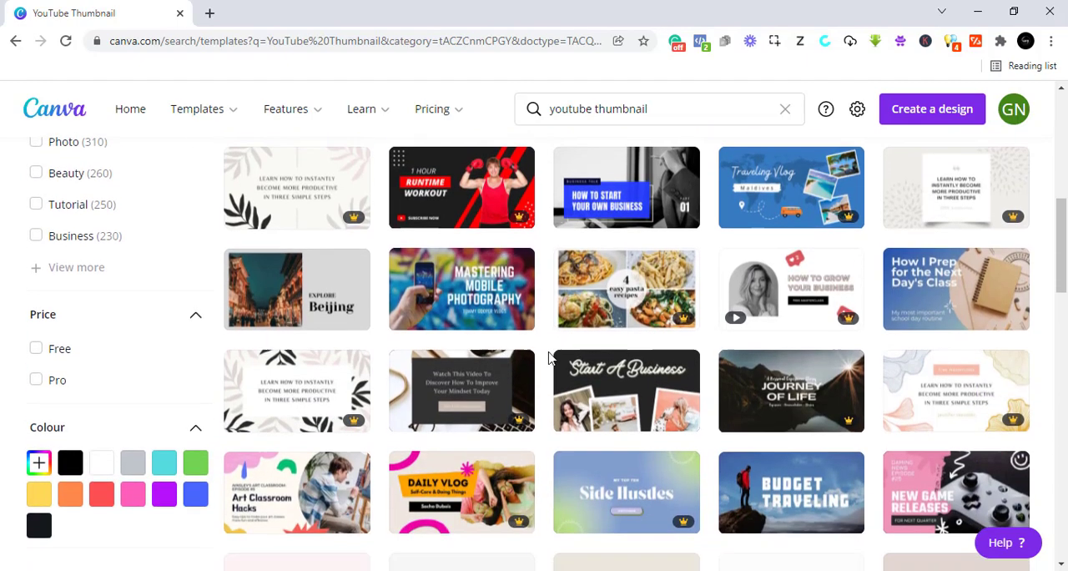
scroll(547, 375, up, 7)
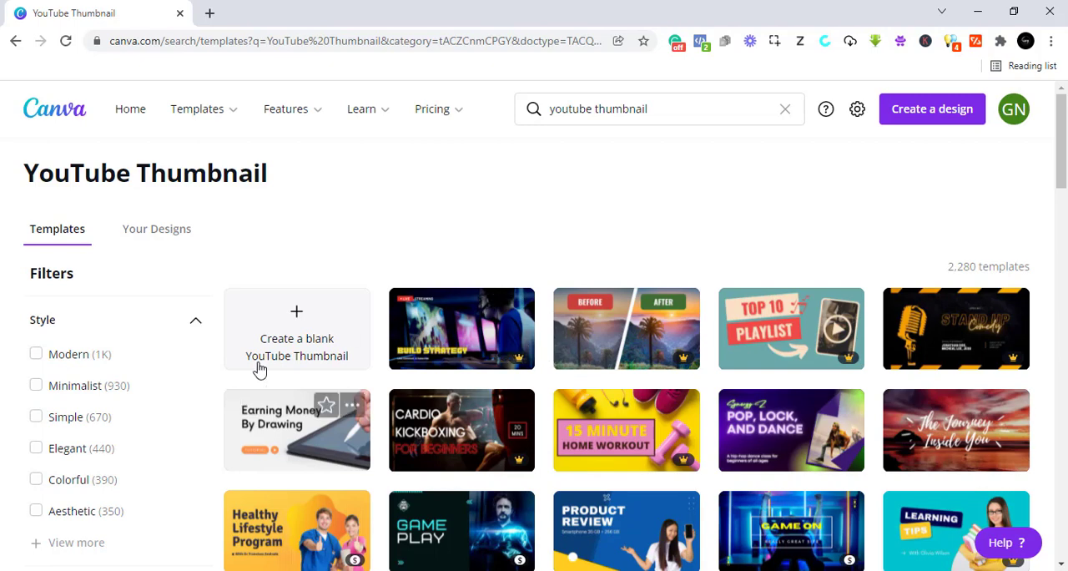
- Create a blank YouTube Thumbnail design and fill its background with the dark blue default colour
click(297, 330)
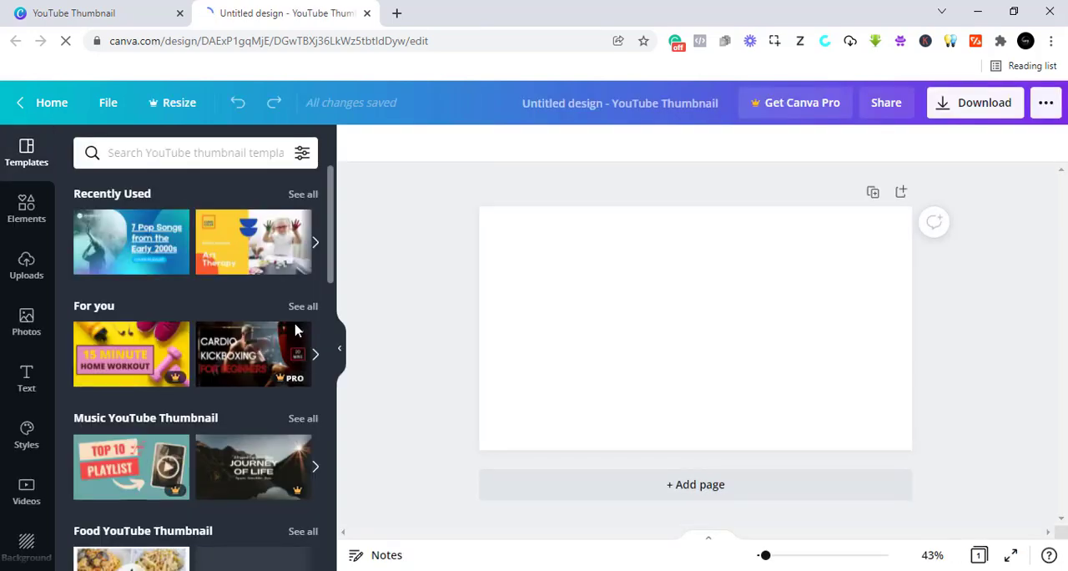
click(640, 313)
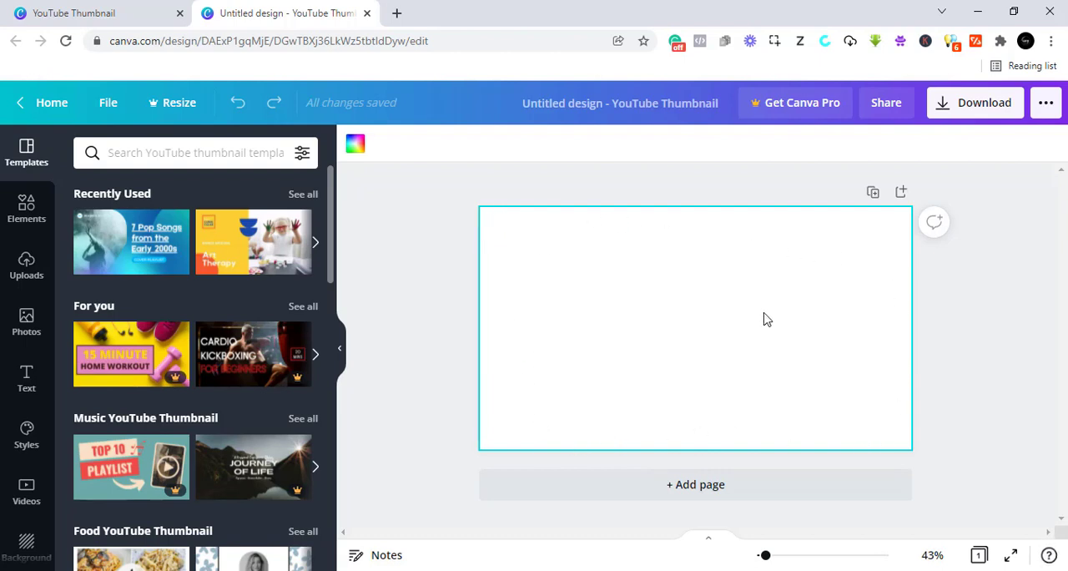
click(356, 146)
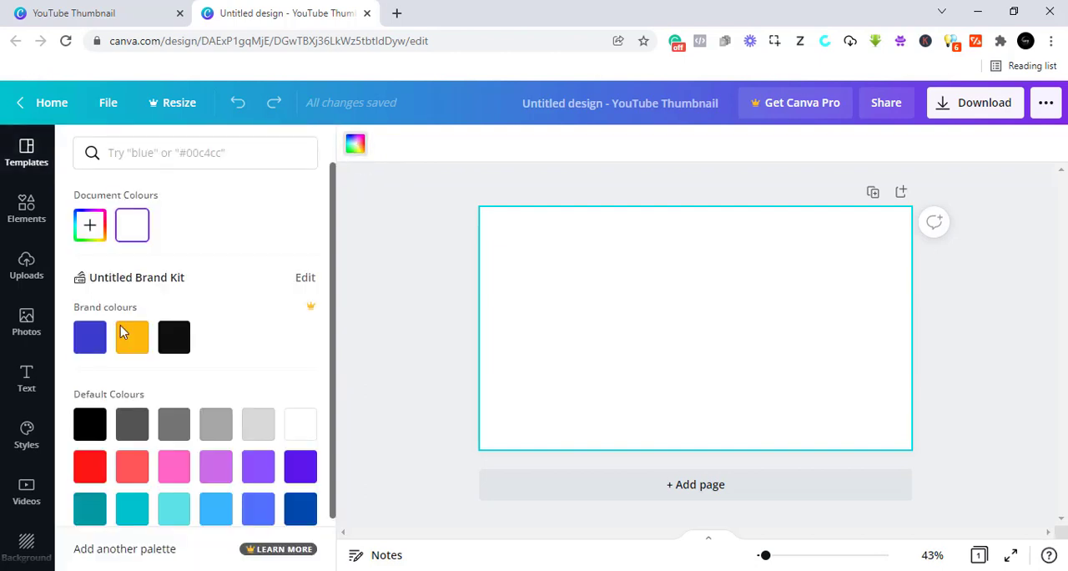
scroll(183, 368, down, 2)
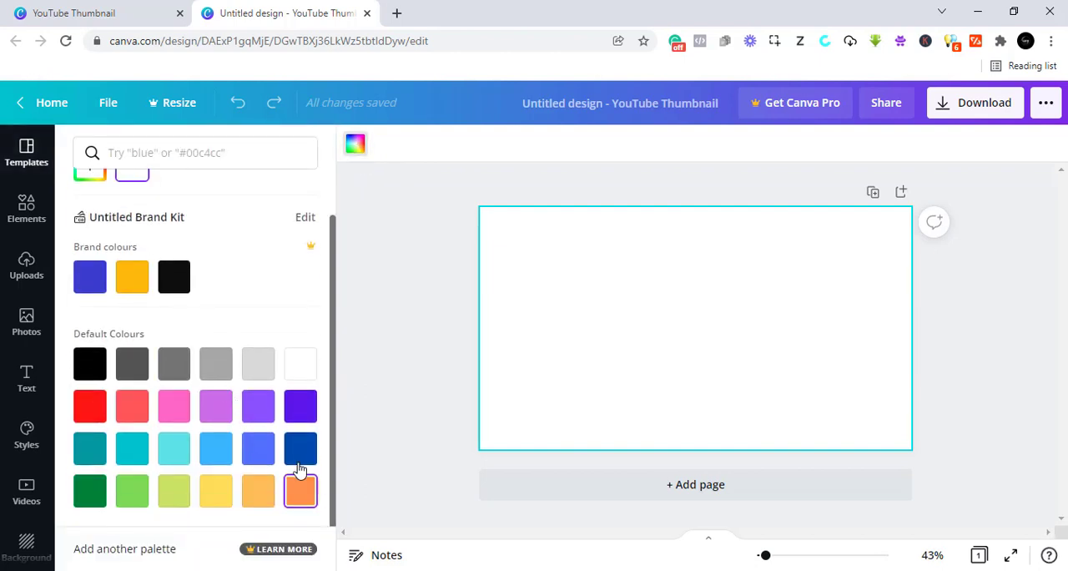
click(302, 463)
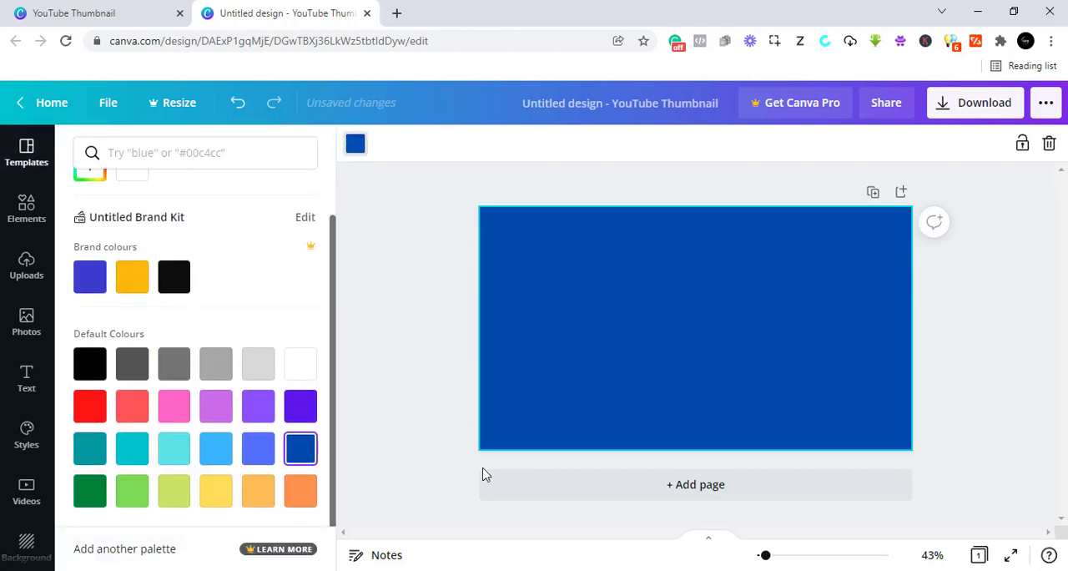
click(443, 290)
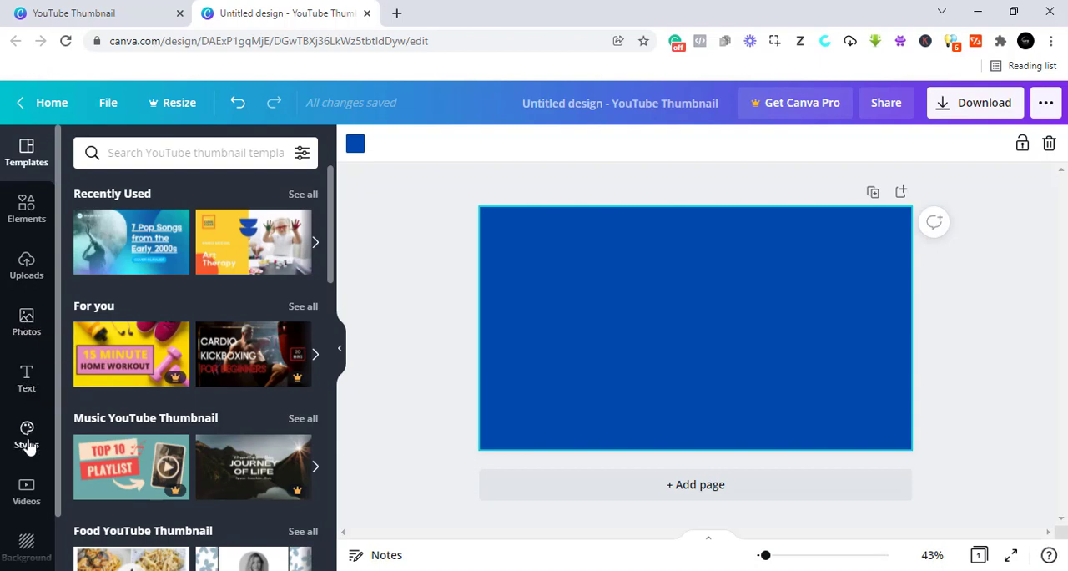
- Add a heading text box to the blue thumbnail
scroll(26, 444, down, 1)
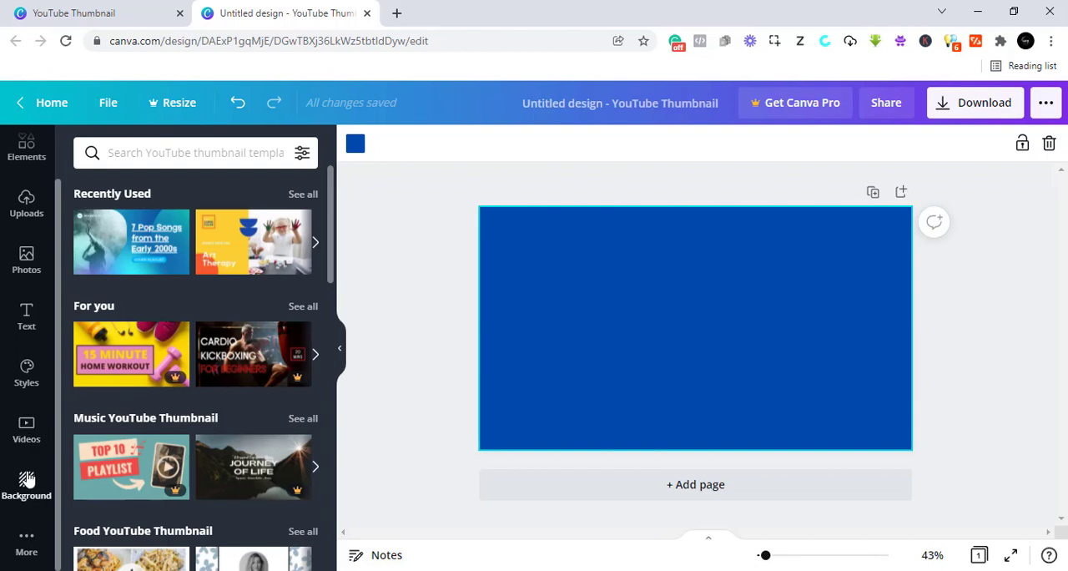
scroll(23, 478, up, 1)
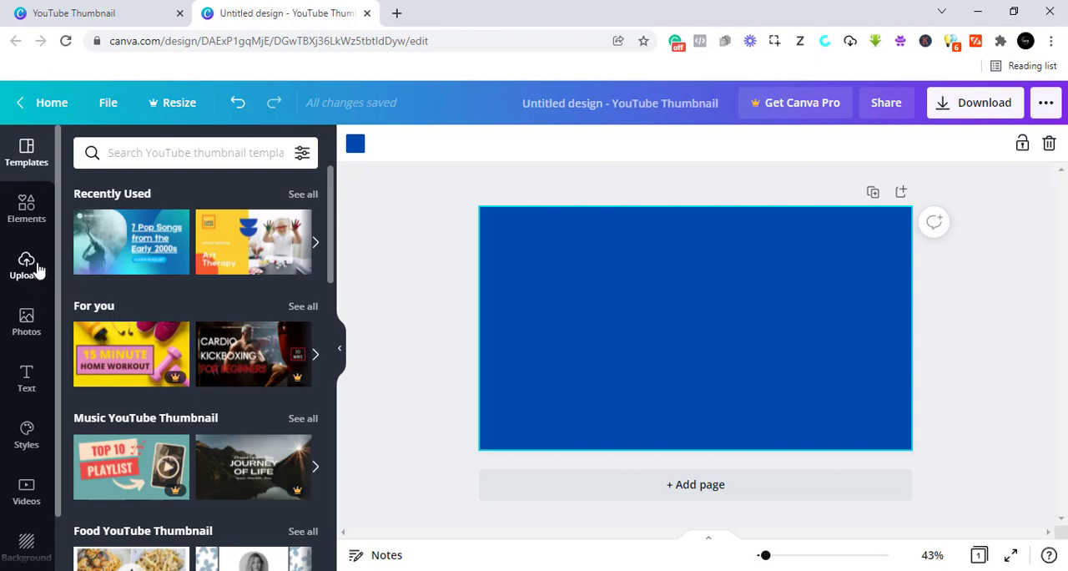
click(23, 382)
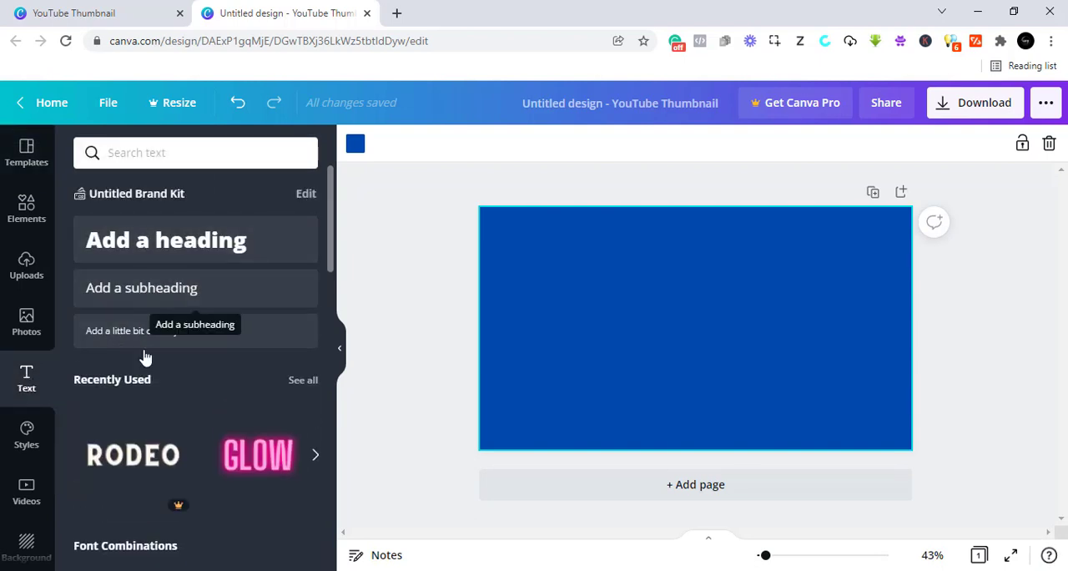
click(163, 252)
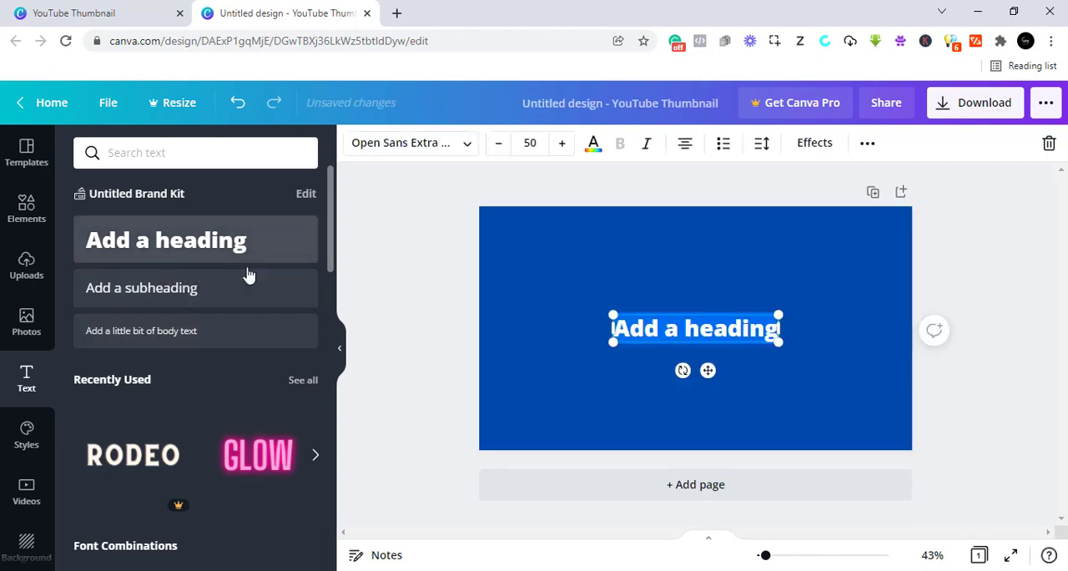
- Replace the placeholder heading text with "HOW TO CREATE VIDEO THUMBNAIL."
triple_click(705, 330)
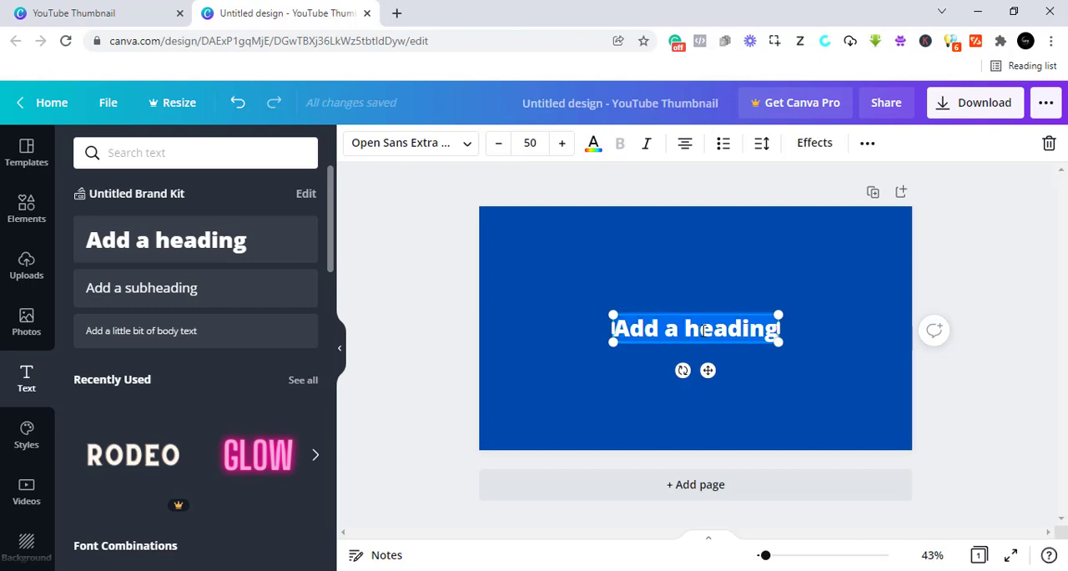
text(H)
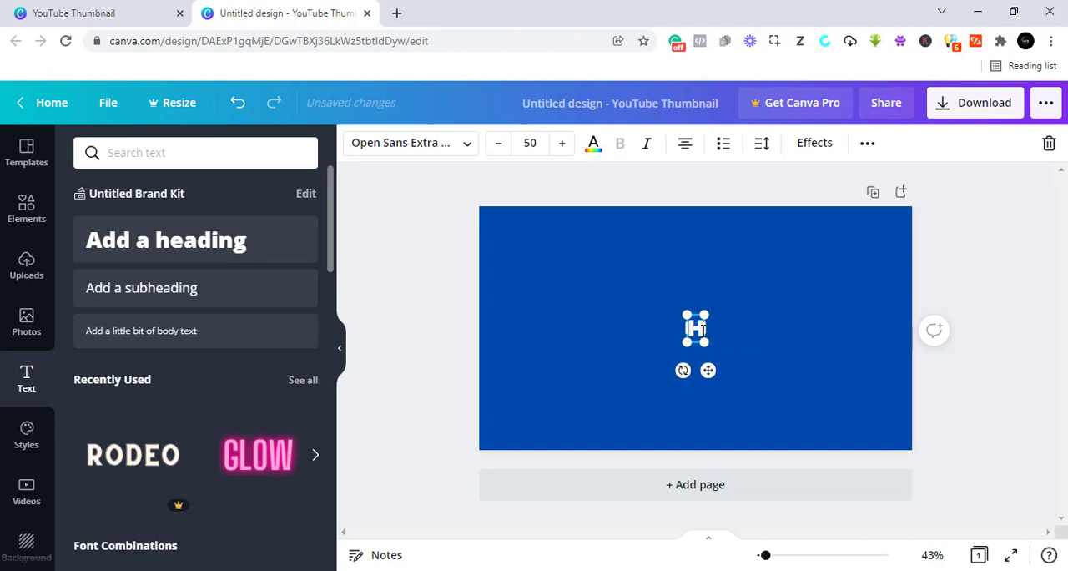
text(OW)
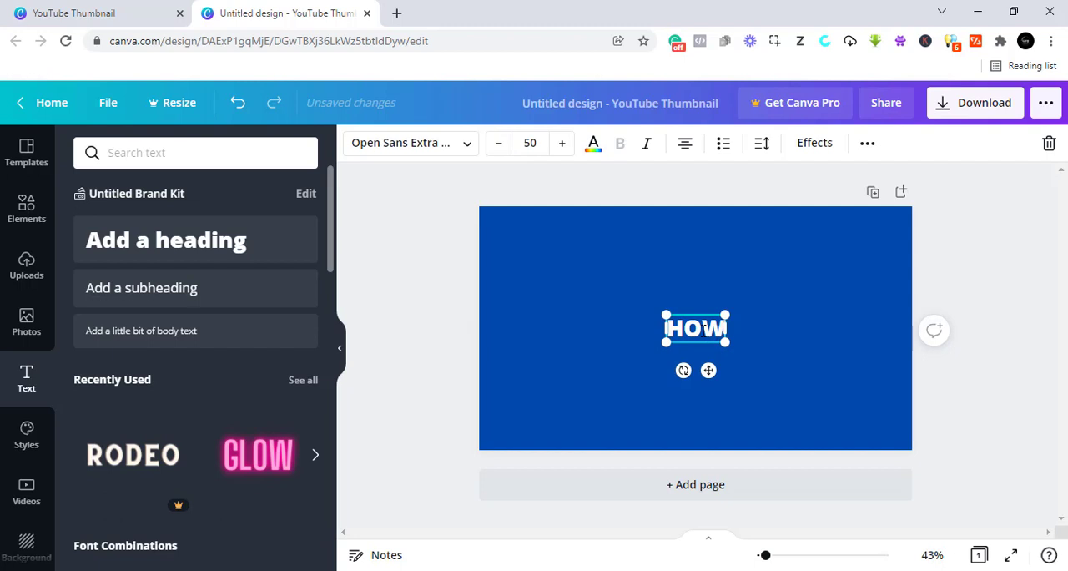
text( TI)
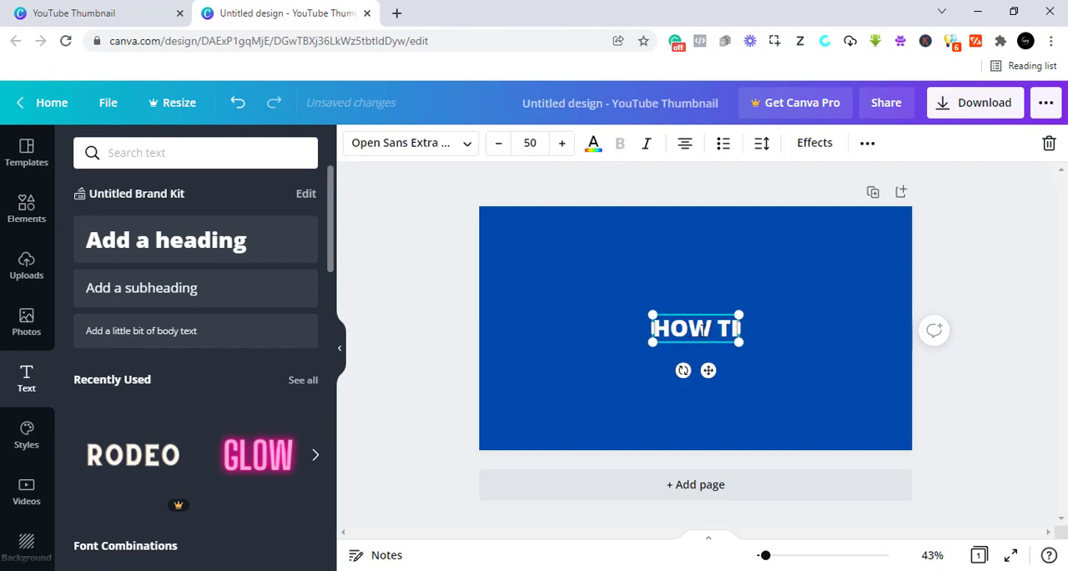
text( O)
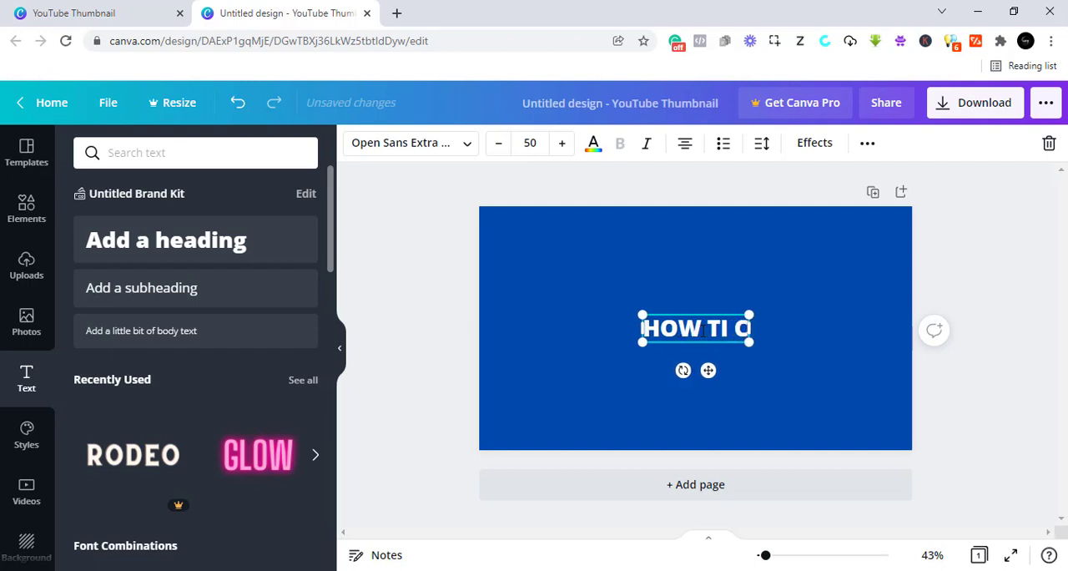
key(BackSpace)
key(BackSpace)
key(BackSpace)
key(BackSpace)
key(BackSpace)
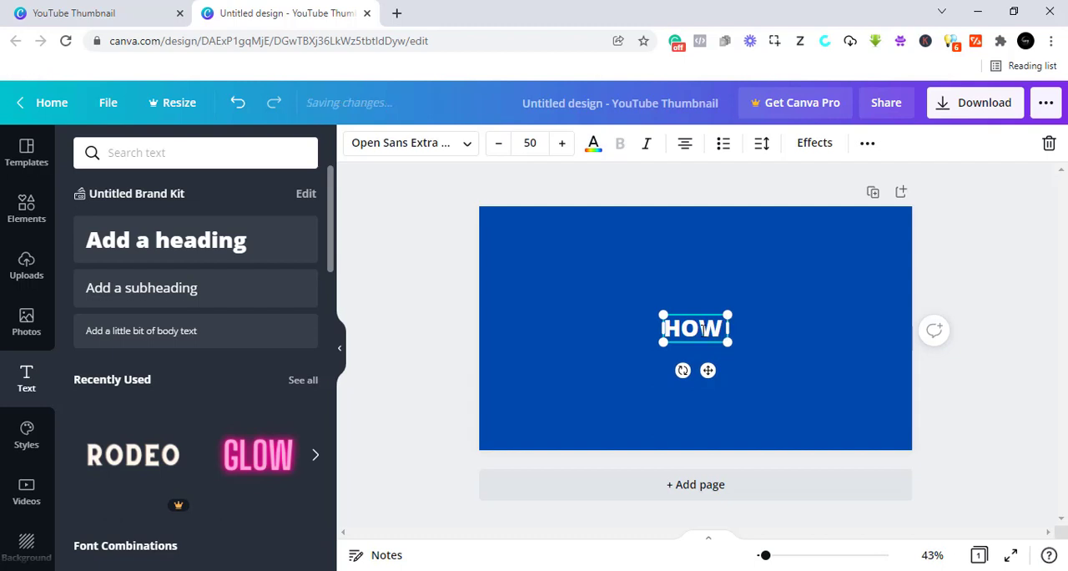
text(TO)
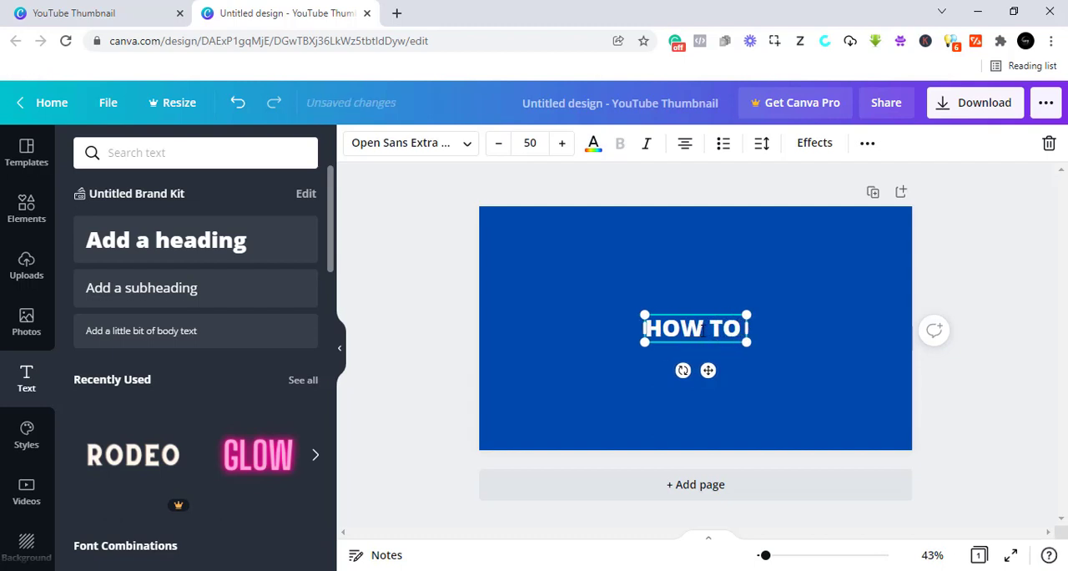
text( CREATE)
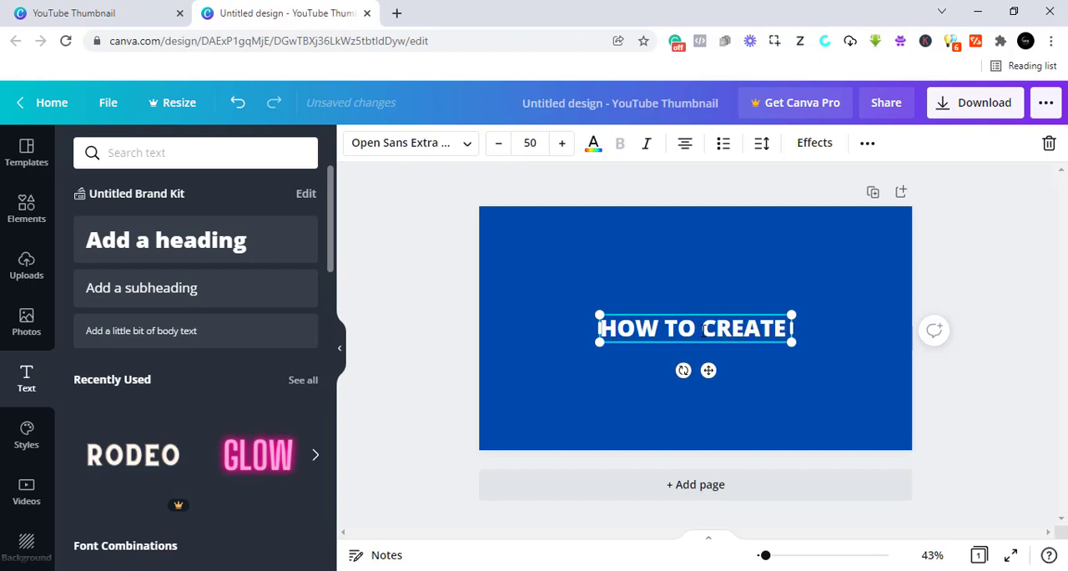
text( Y)
key(BackSpace)
text(VIDEO)
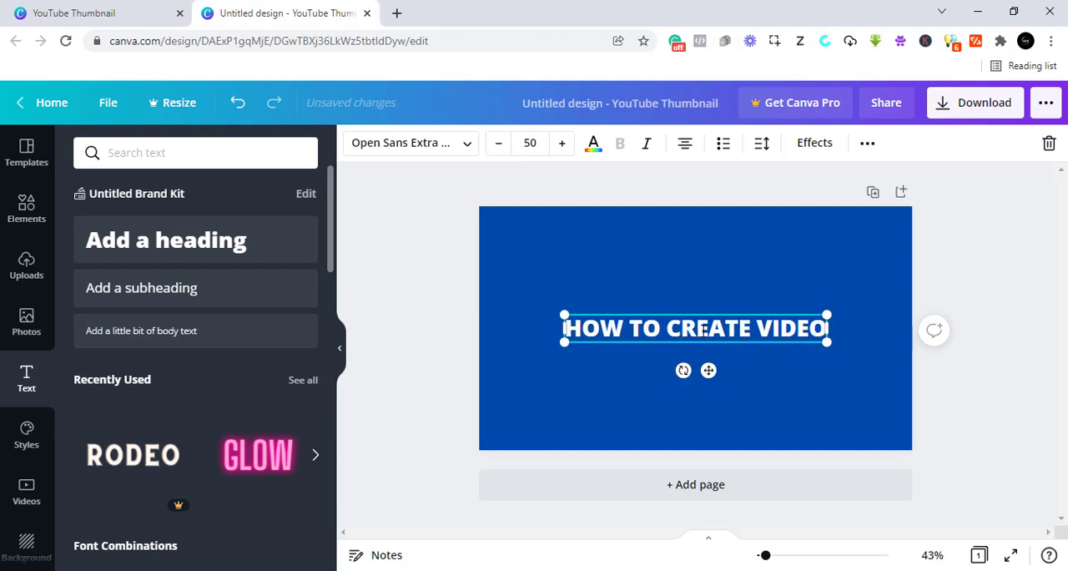
text(! TH)
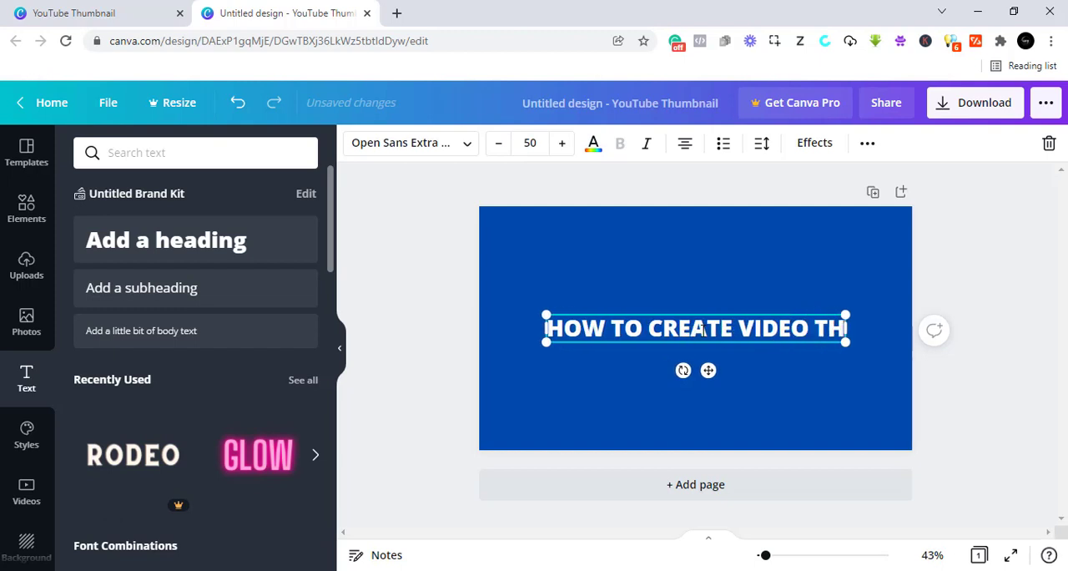
text(UMB)
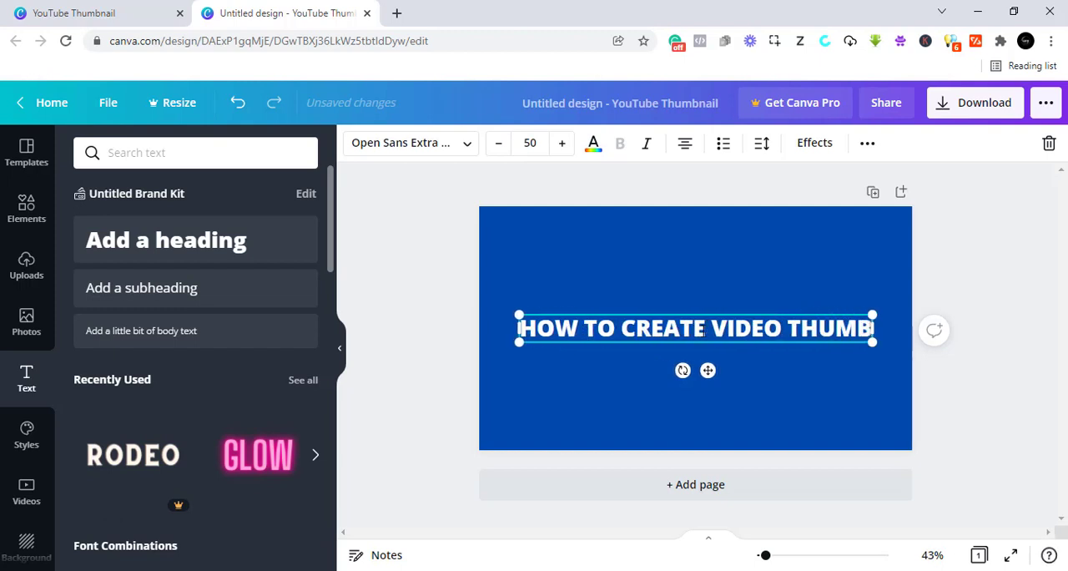
text(NAIL)
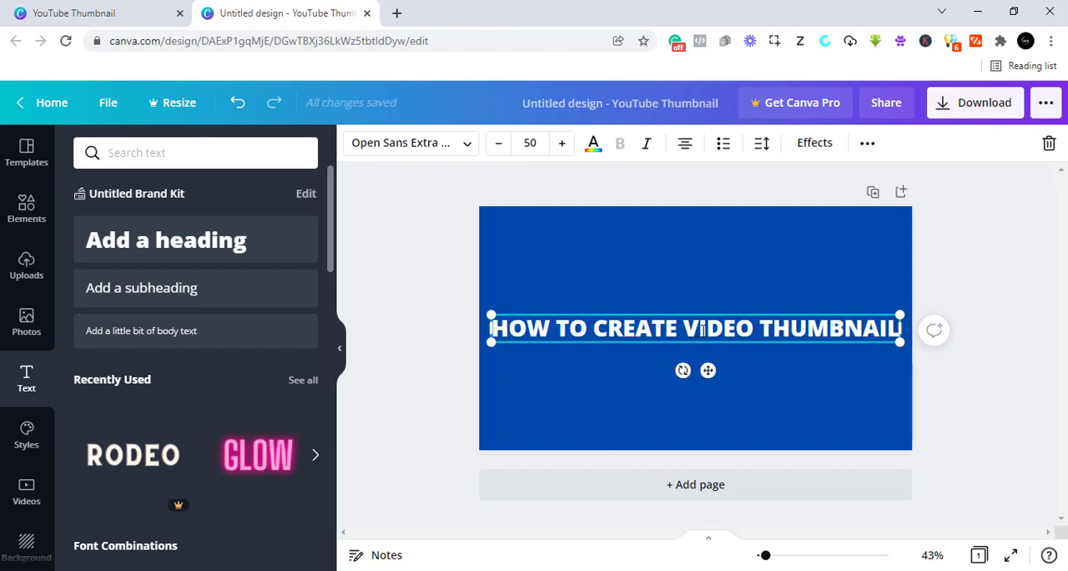
text(.)
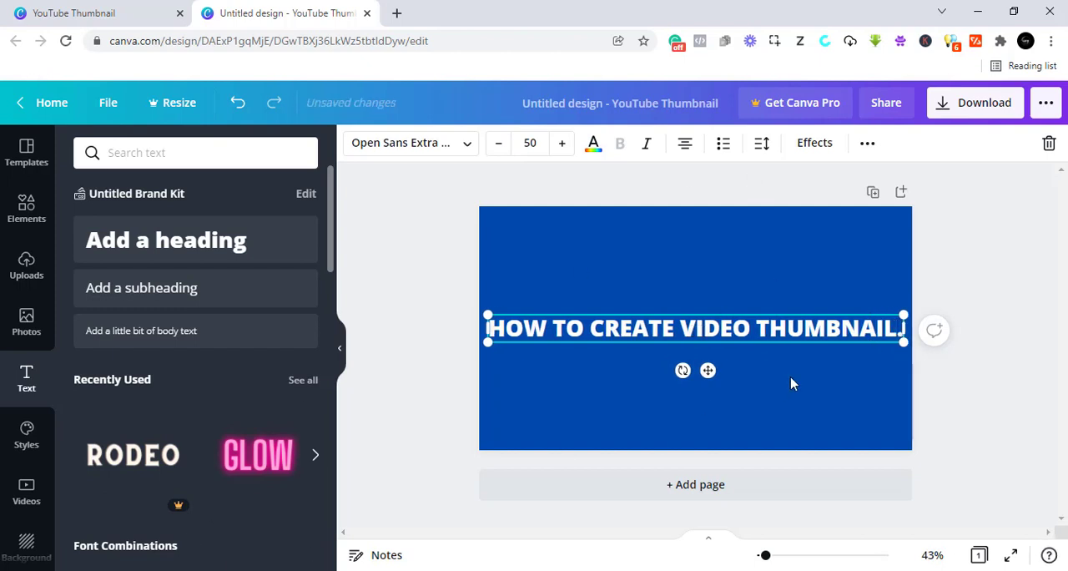
- Move the heading slightly up and break it into three lines: "HOW TO CREATE", "VIDEO" and "THUMBNAIL."
drag(708, 371, 708, 312)
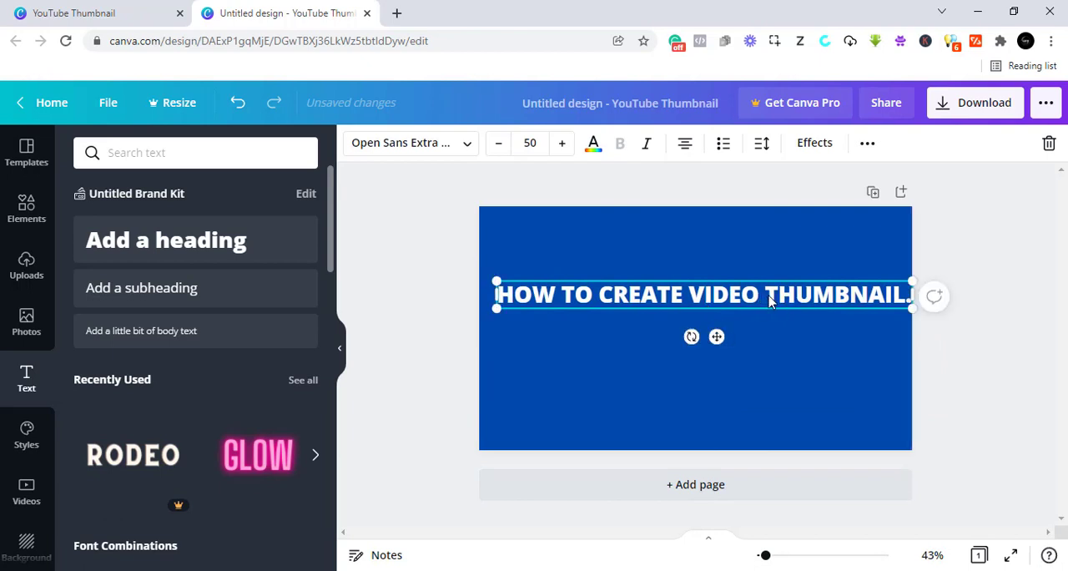
double_click(769, 301)
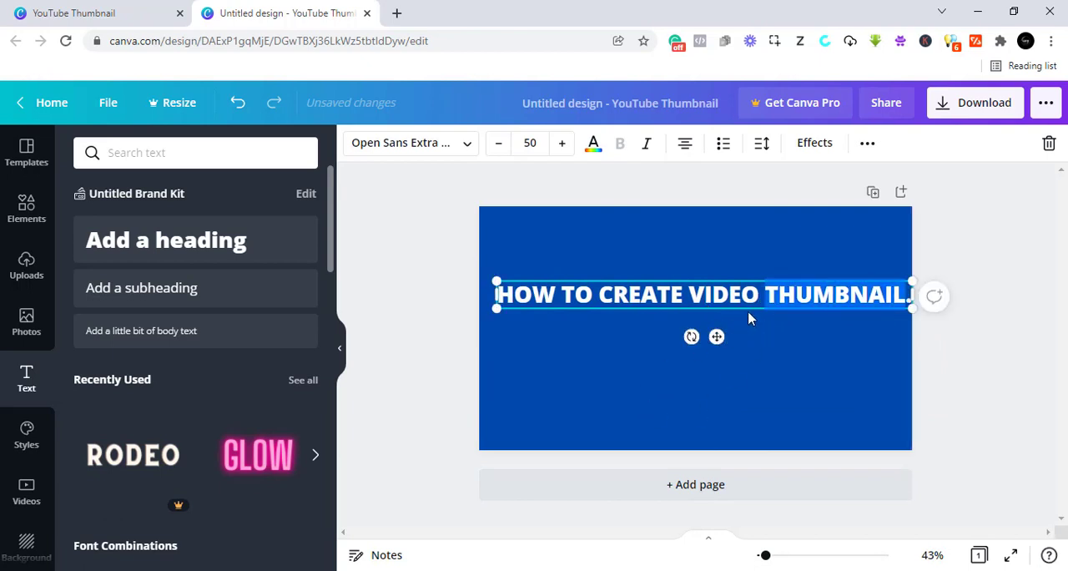
click(766, 294)
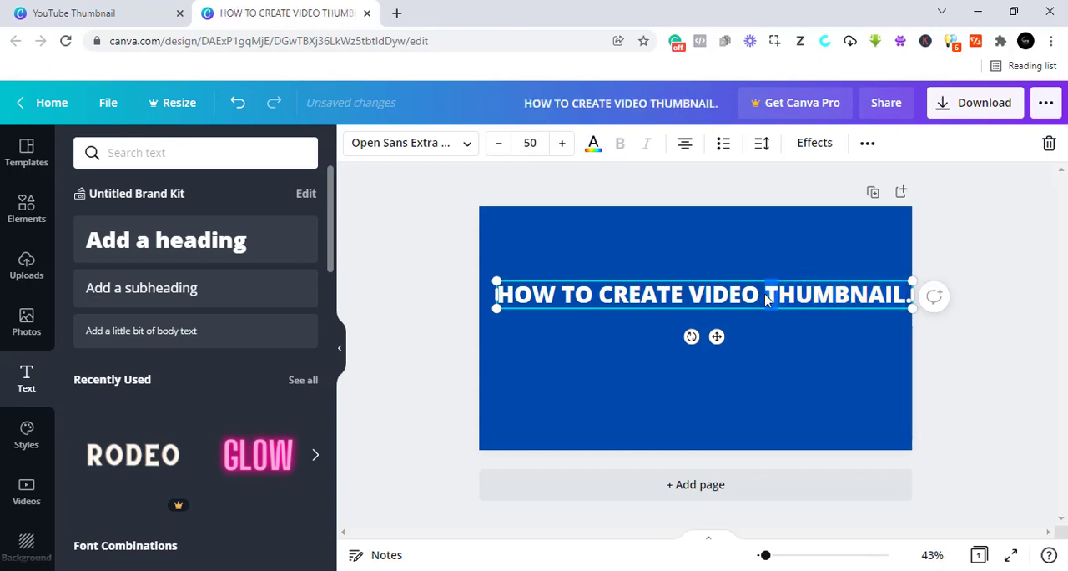
key(Return)
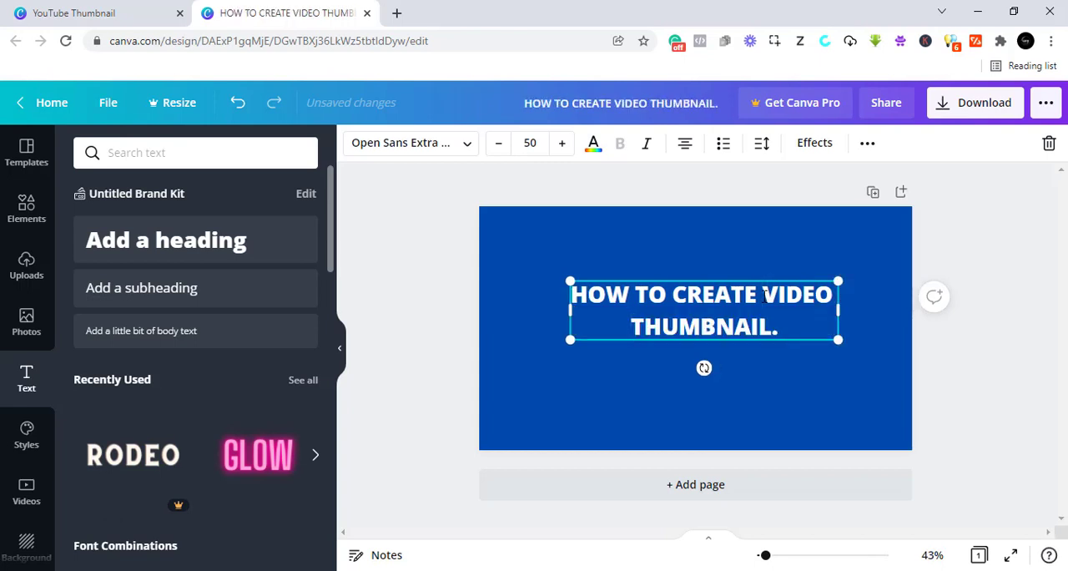
click(764, 295)
key(Return)
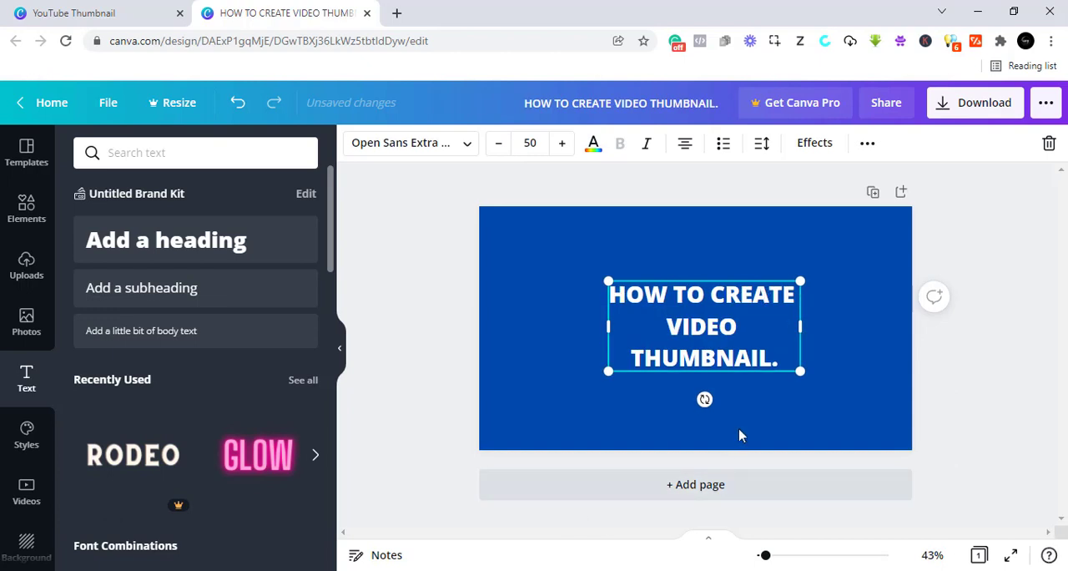
- Scale the heading to a font size of about 57.8 and place it in the left half of the thumbnail, around mid-height
drag(608, 371, 491, 424)
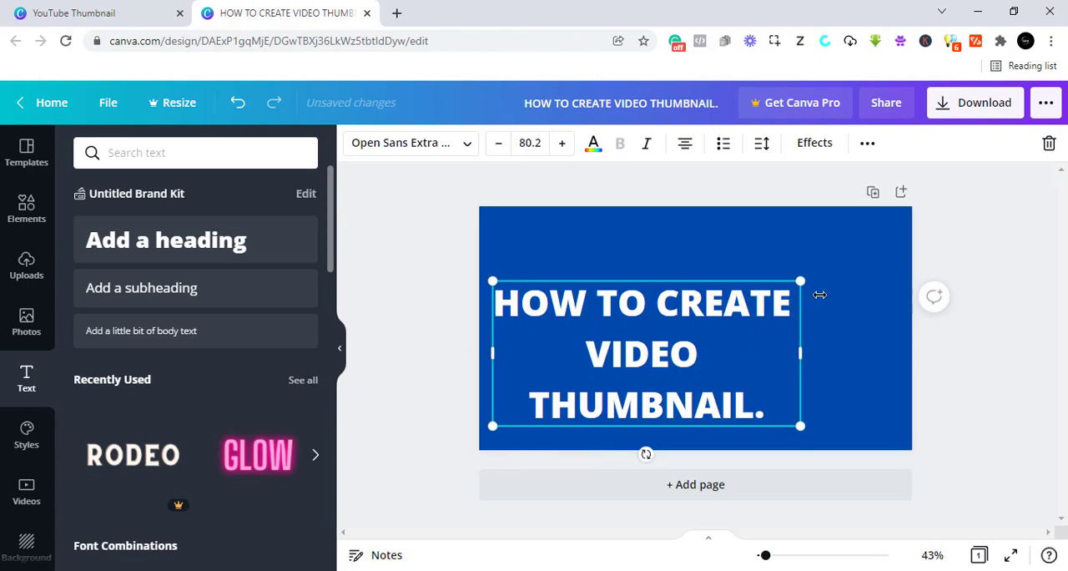
drag(801, 282, 715, 320)
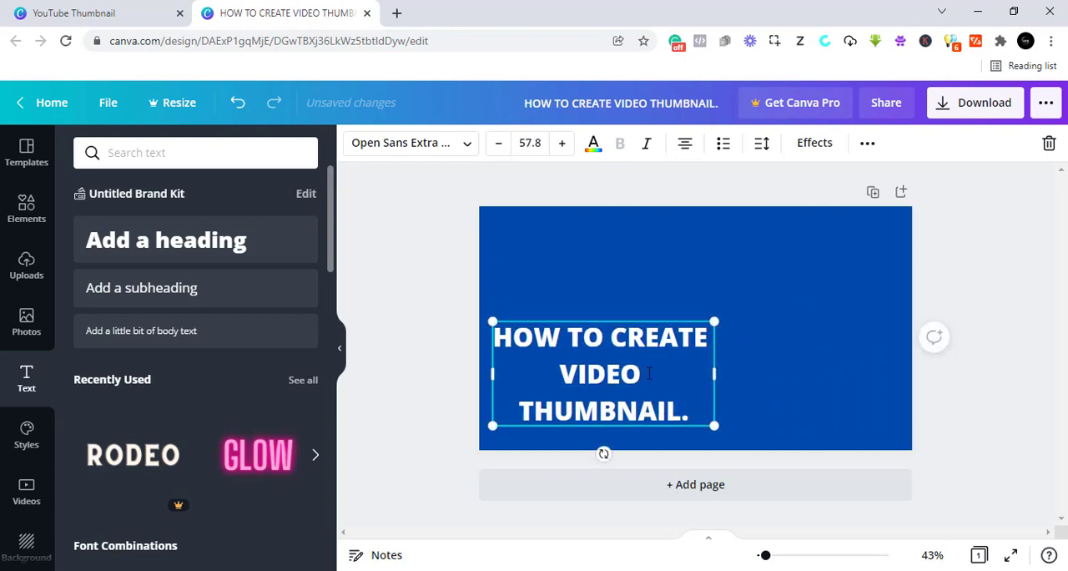
drag(639, 423, 638, 377)
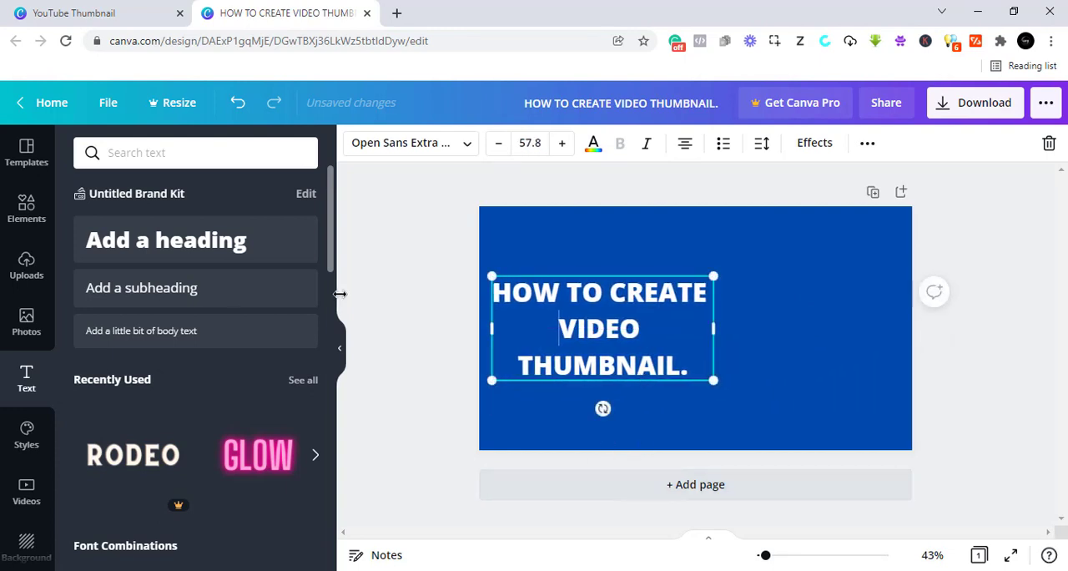
- Search the photo library for "youtube" and look through the pictures
click(26, 323)
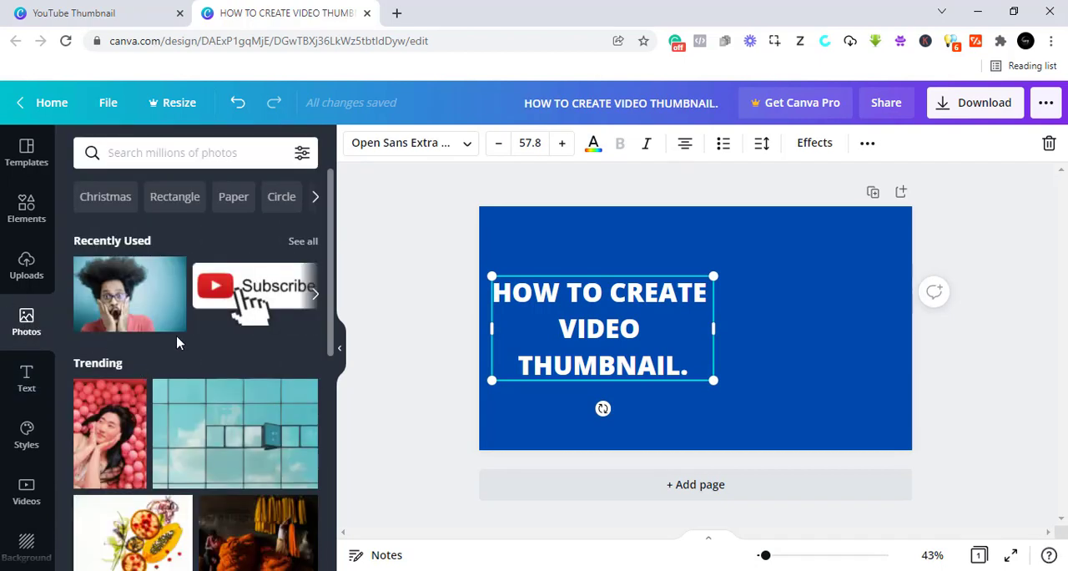
click(178, 159)
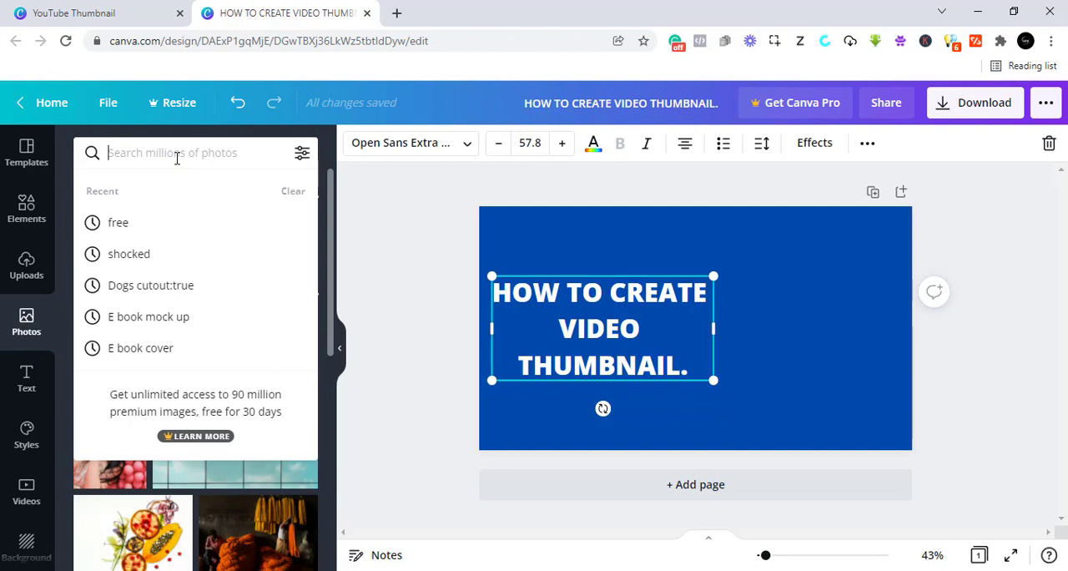
text(YOI)
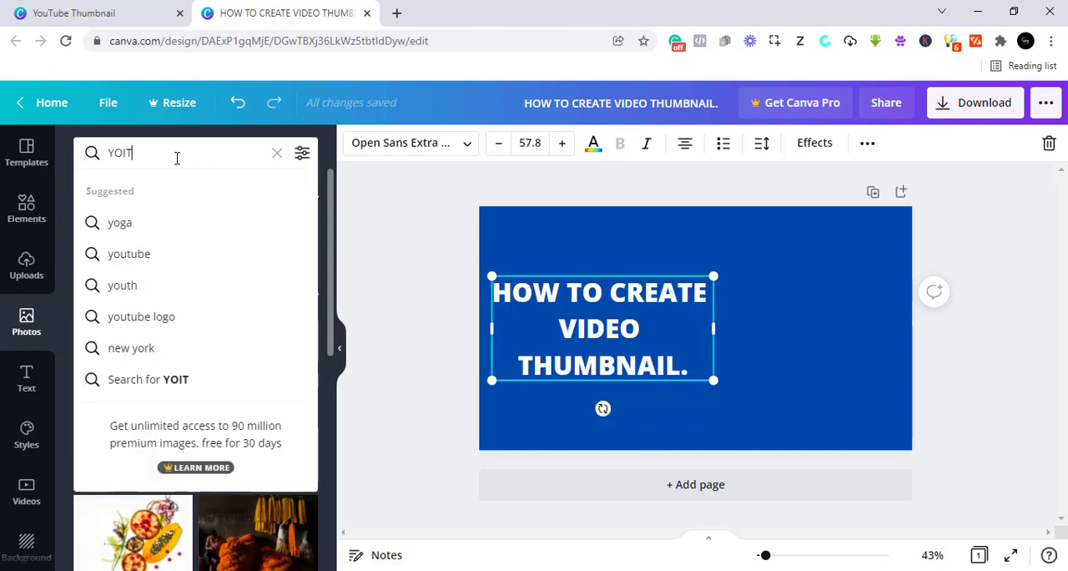
key(BackSpace)
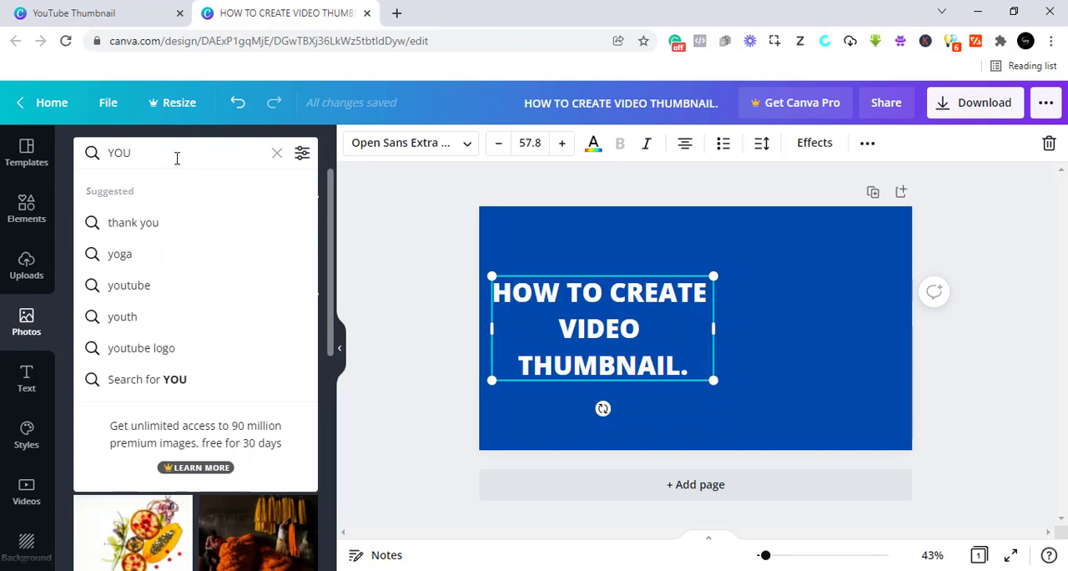
click(137, 295)
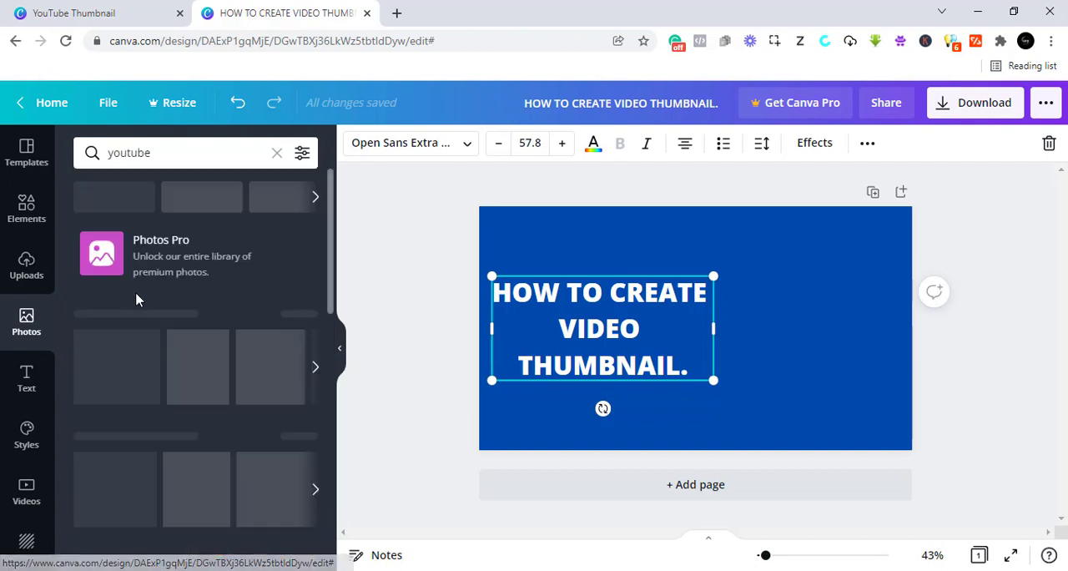
scroll(192, 351, down, 3)
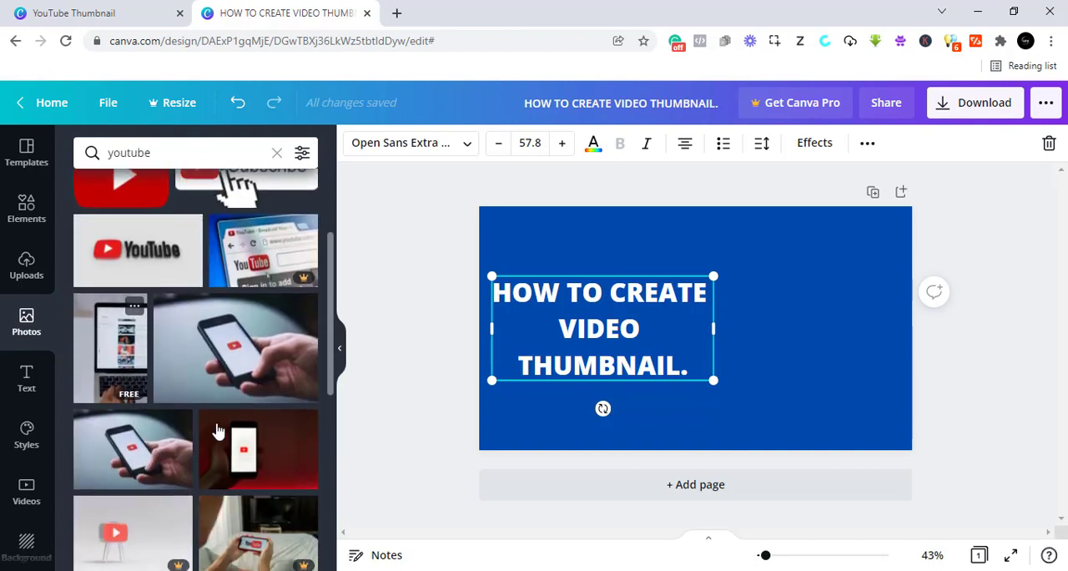
- Try the photo of a hand holding a phone with the YouTube logo at a smaller size beside the heading, and delete it
drag(246, 360, 760, 294)
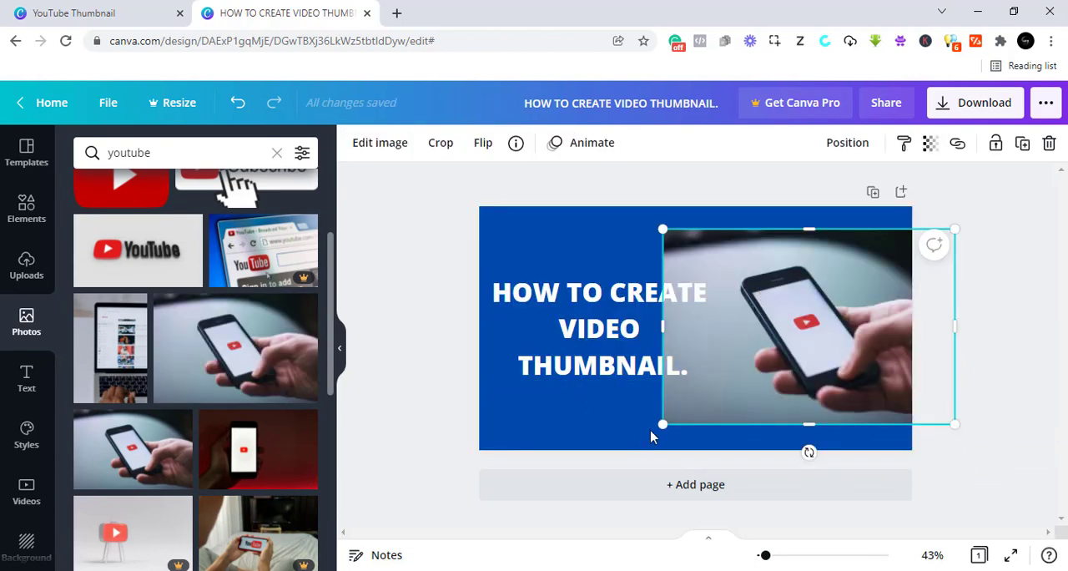
drag(662, 424, 789, 336)
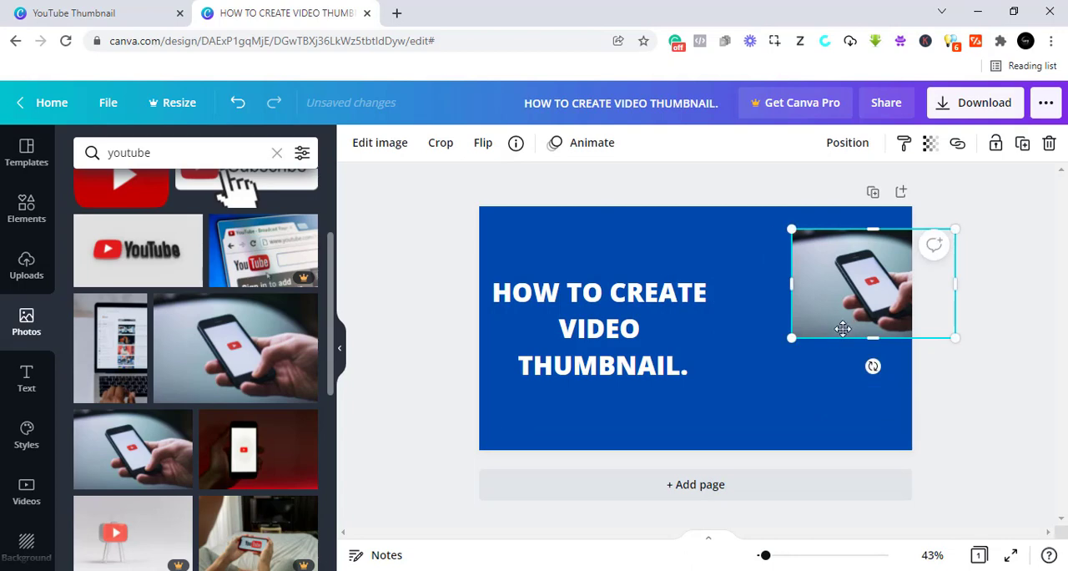
drag(856, 332, 813, 372)
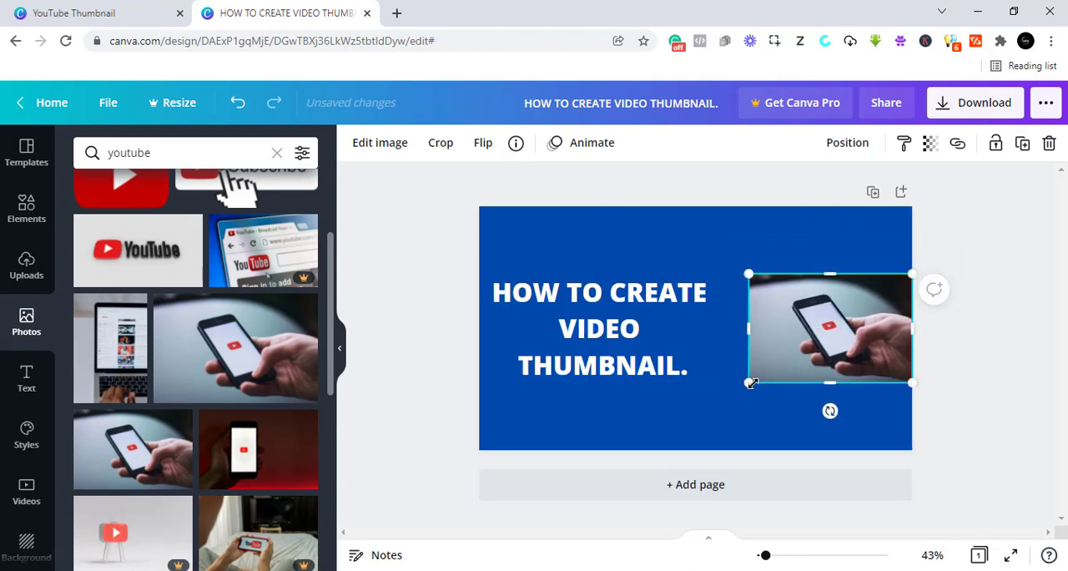
drag(746, 385, 718, 403)
click(1049, 143)
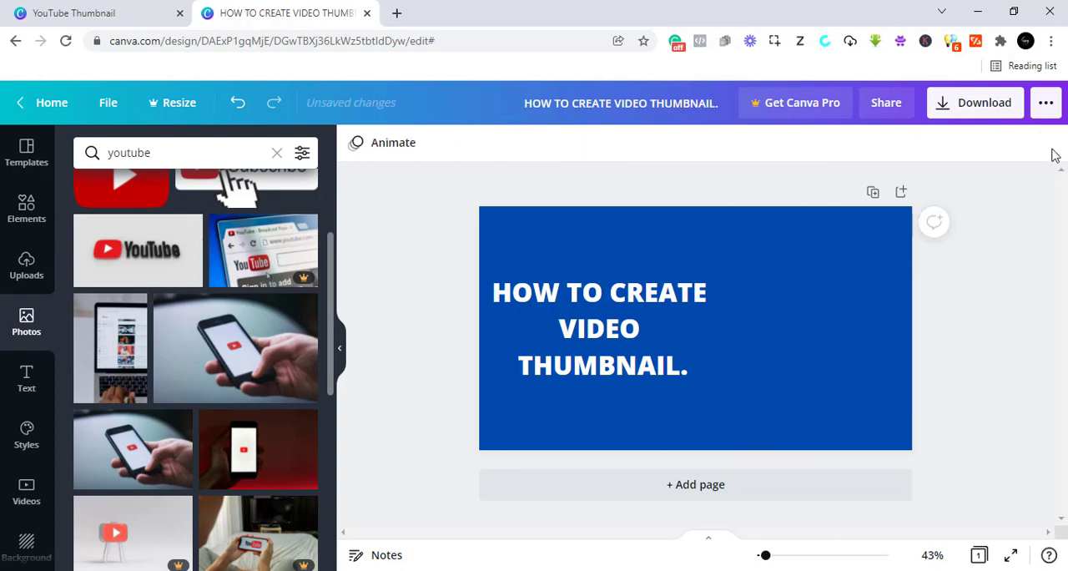
- Place the uploaded round portrait at a smaller size in the thumbnail's right half, and move the heading slightly up and closer to it
click(26, 268)
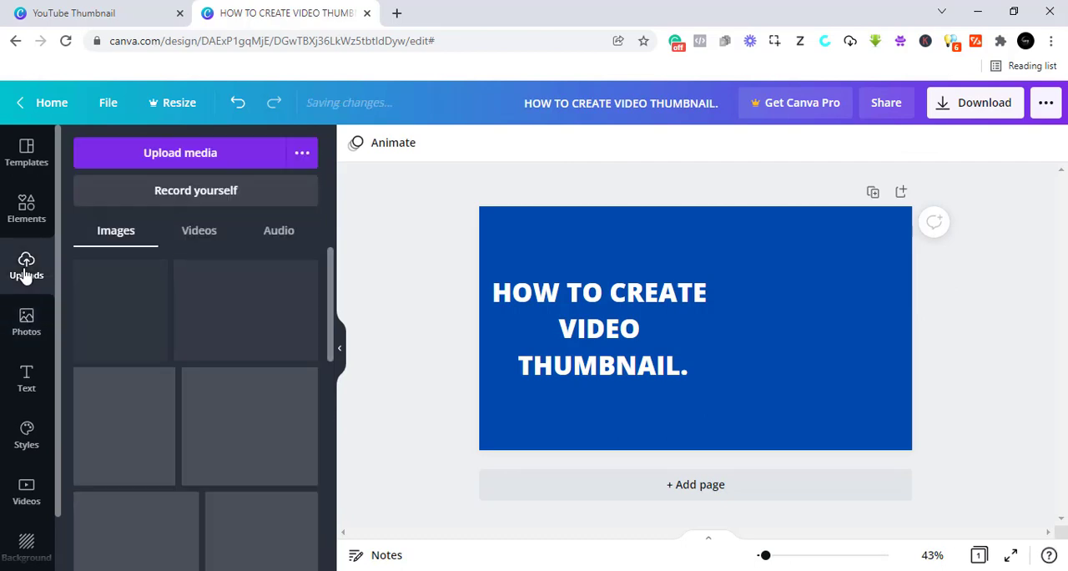
click(182, 156)
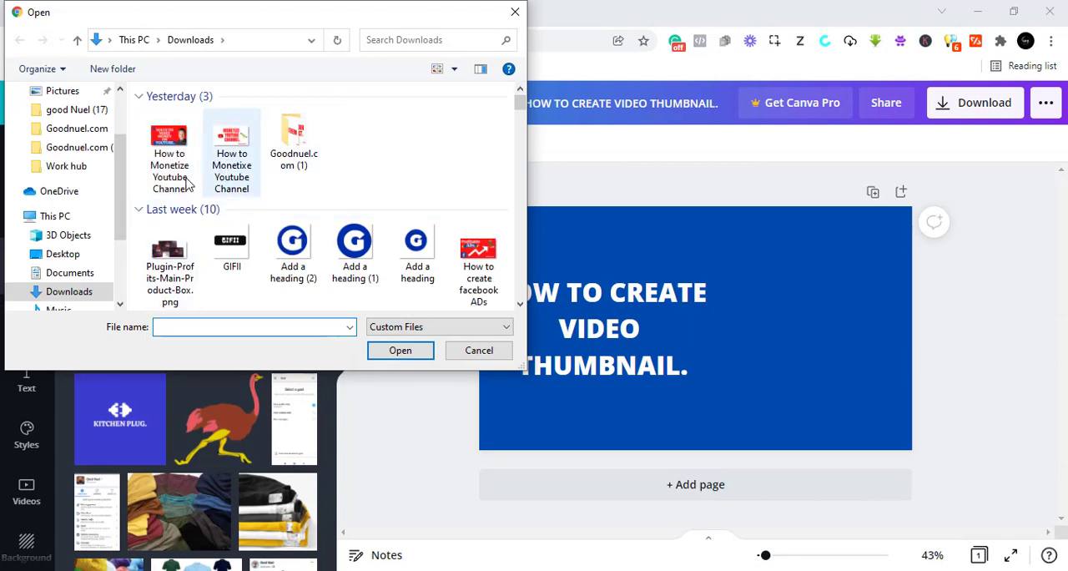
click(514, 12)
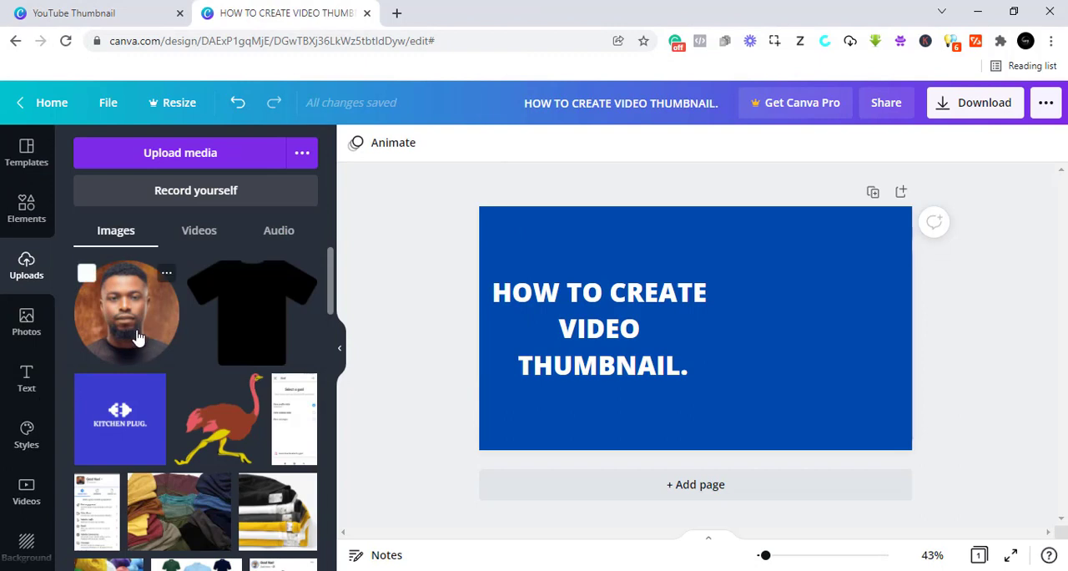
drag(134, 335, 760, 298)
drag(711, 416, 753, 372)
drag(817, 348, 836, 368)
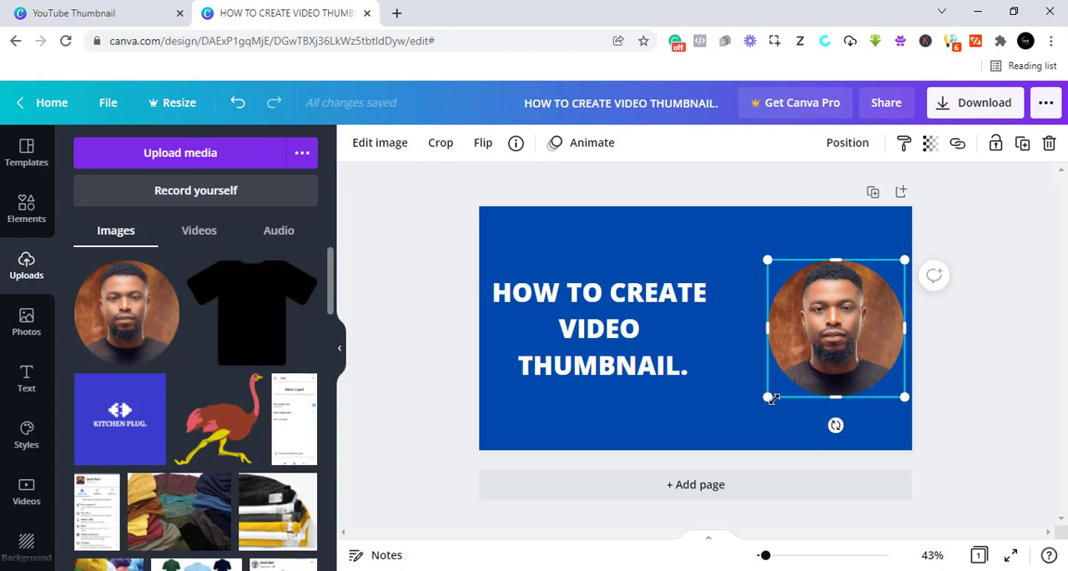
drag(772, 399, 776, 390)
click(433, 404)
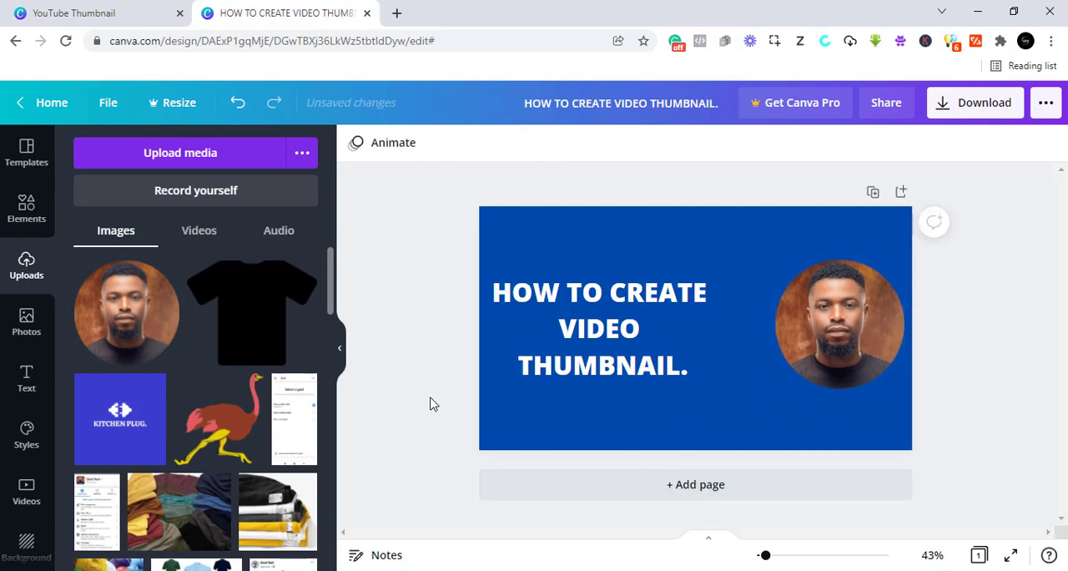
drag(634, 354, 658, 334)
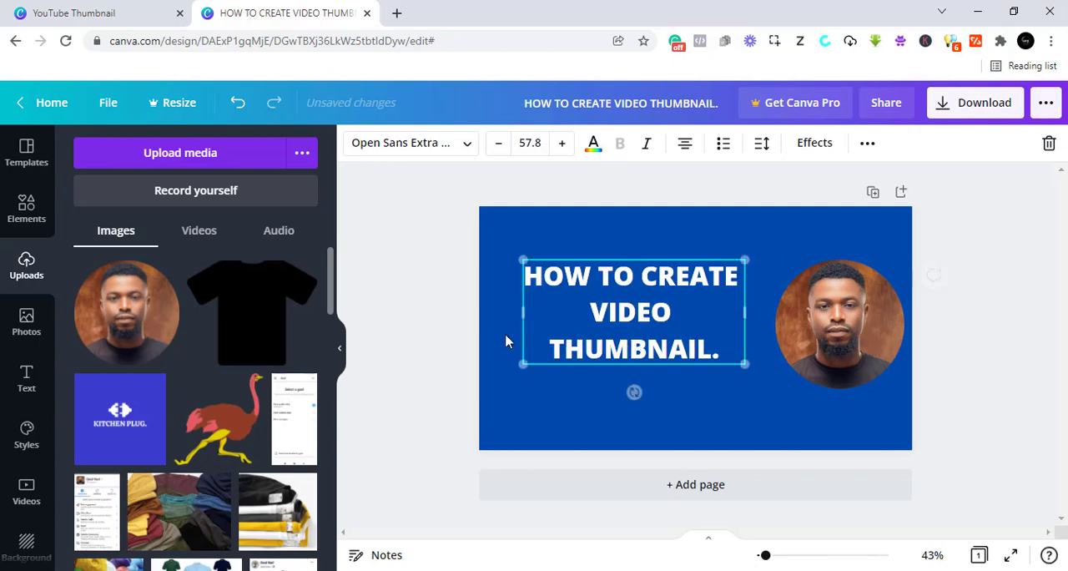
- Add the line with solid square ends from the Lines elements below the heading and shorten it to end before the portrait
click(25, 207)
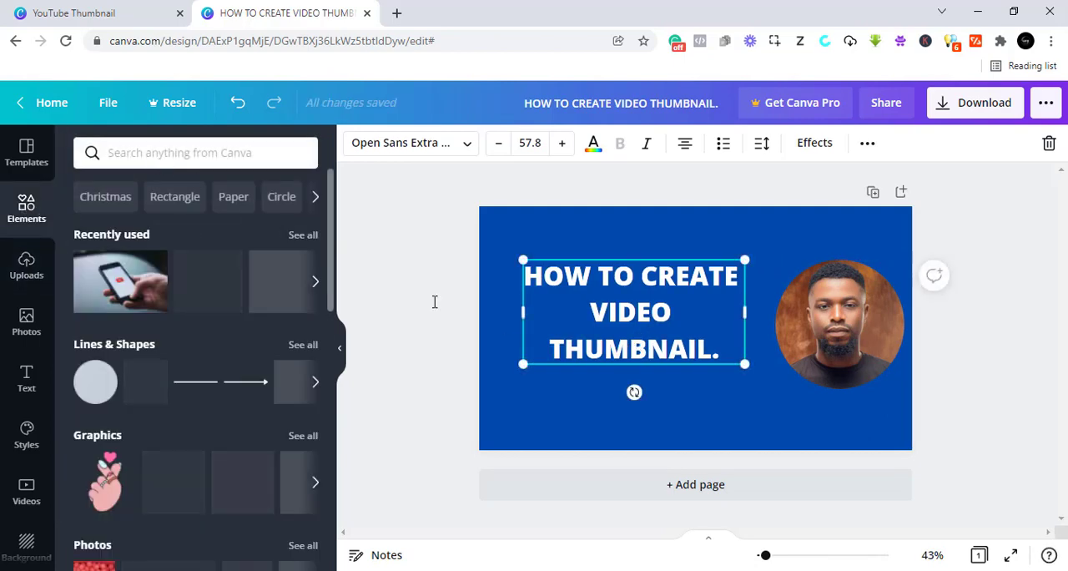
click(135, 162)
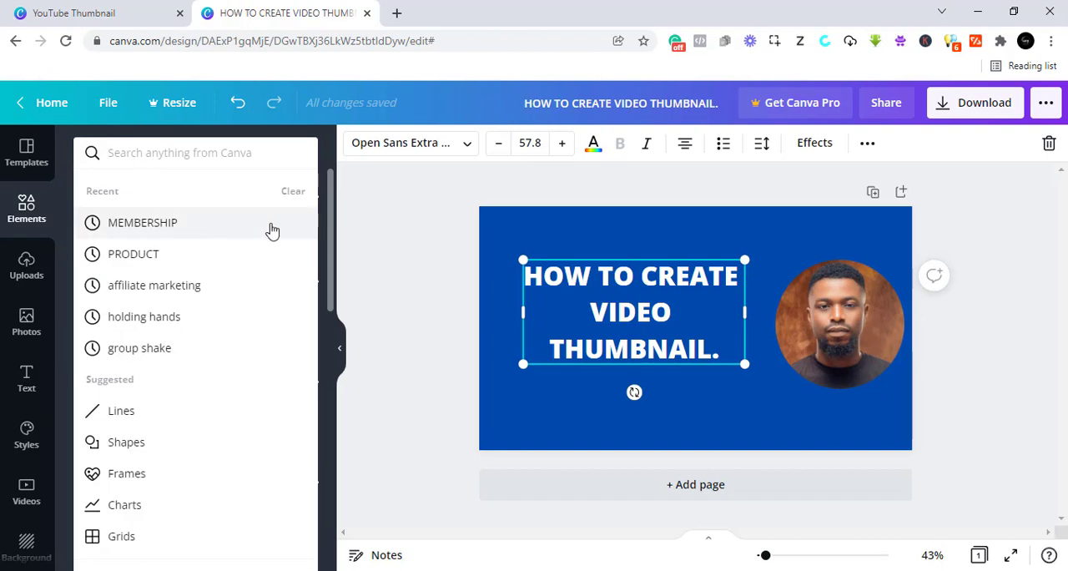
click(292, 191)
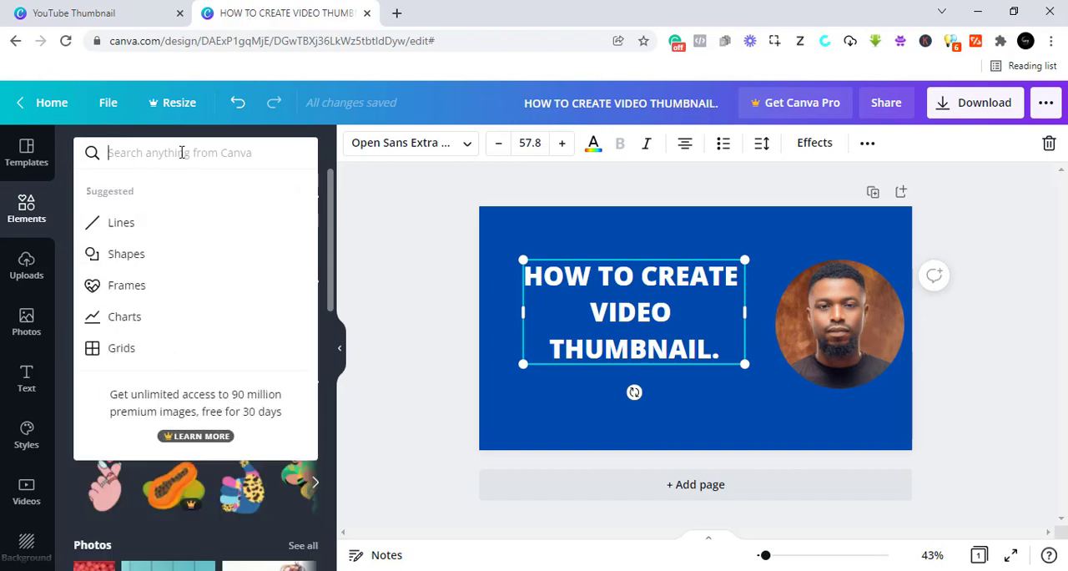
click(123, 223)
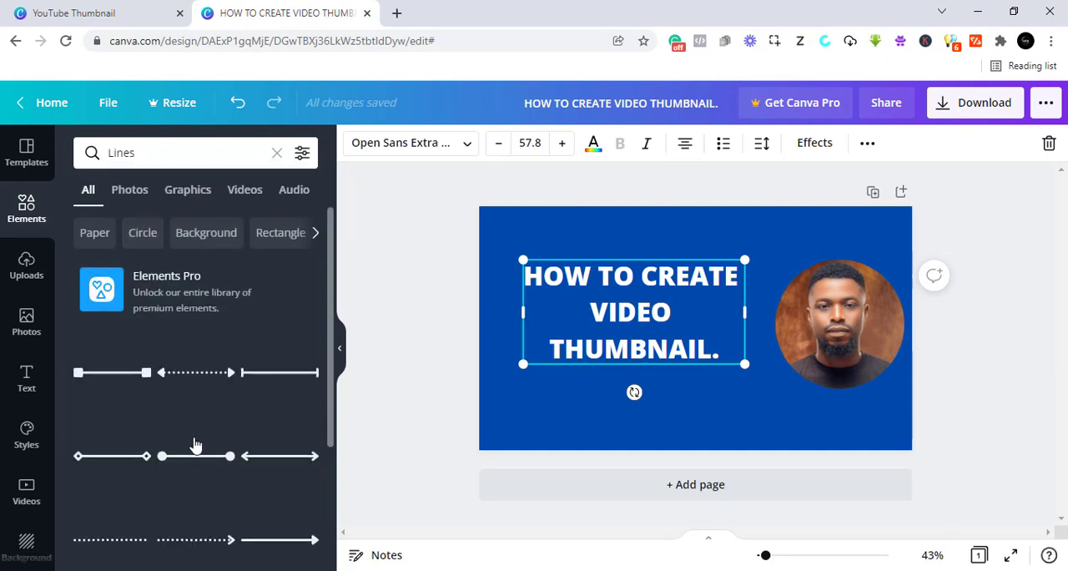
scroll(194, 446, down, 1)
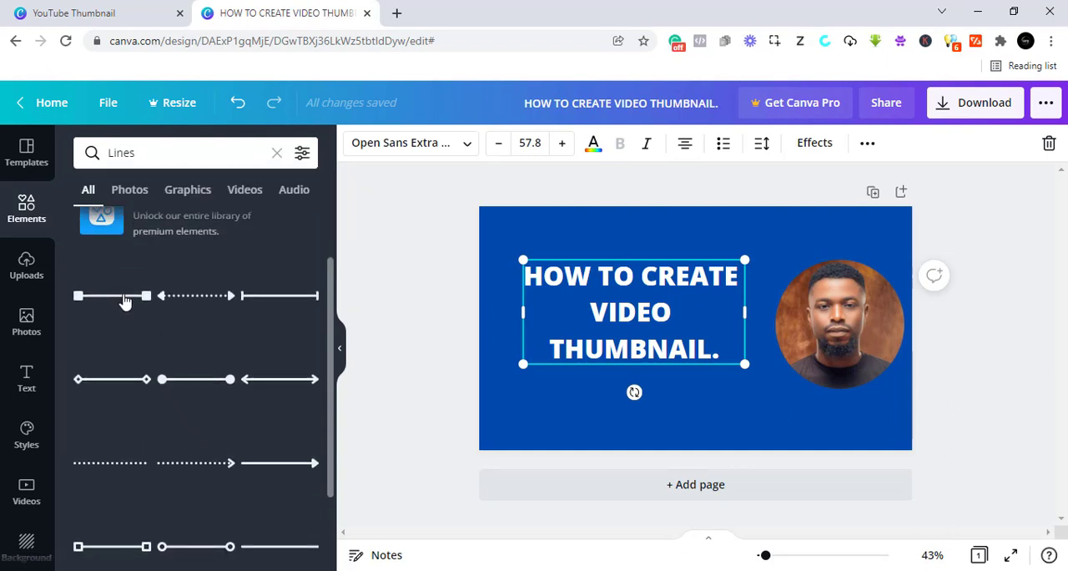
drag(123, 300, 555, 444)
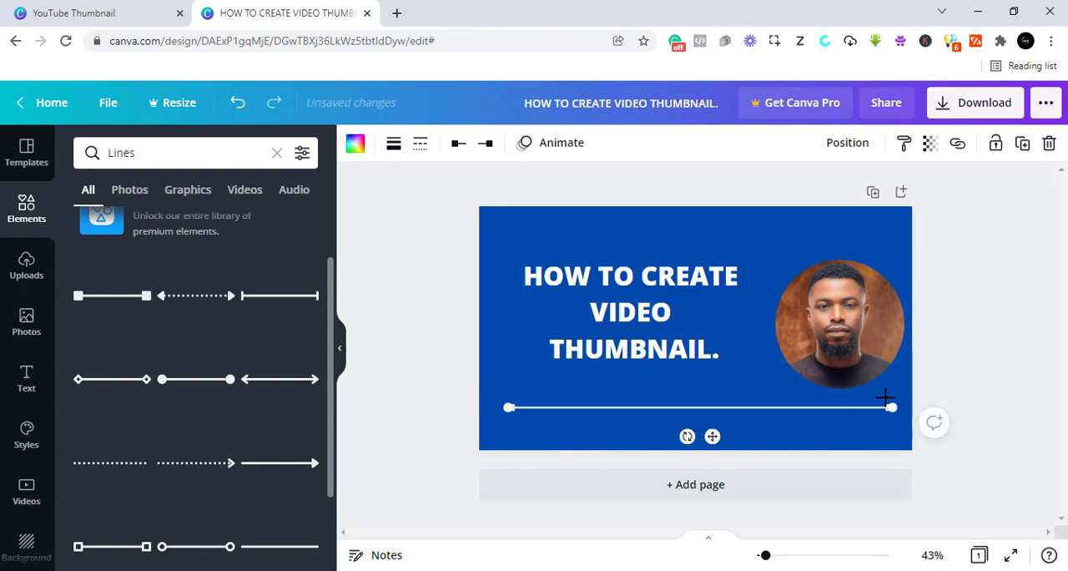
drag(884, 407, 766, 407)
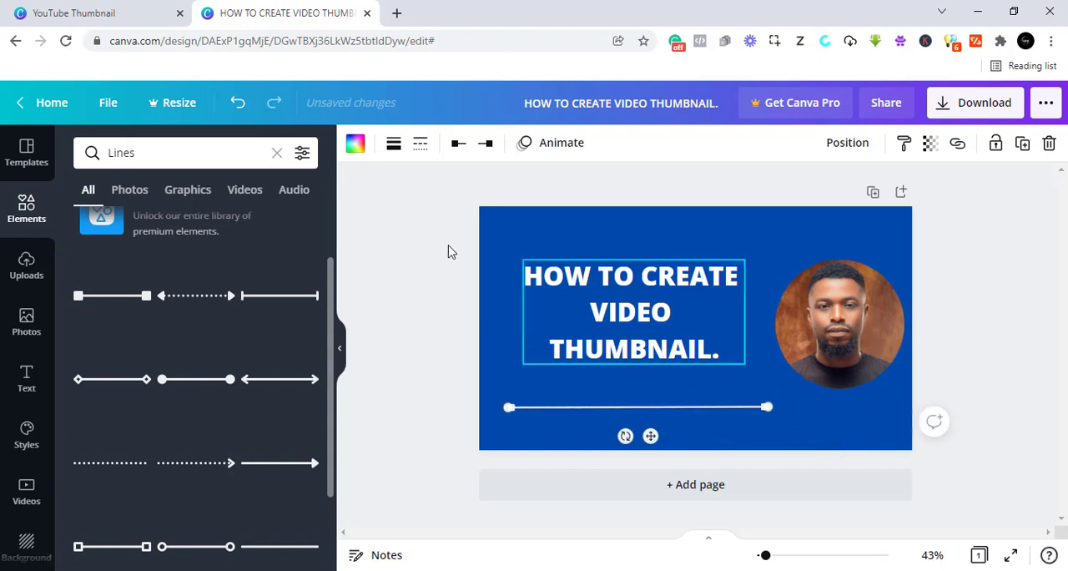
- Set the weight of the square-ended line to 37
click(393, 146)
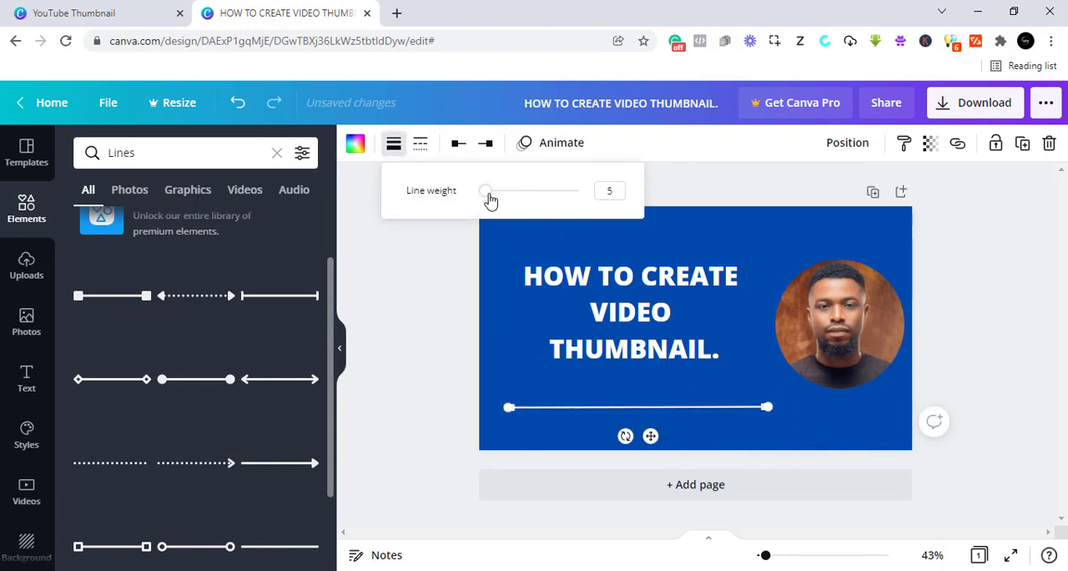
drag(489, 198, 516, 191)
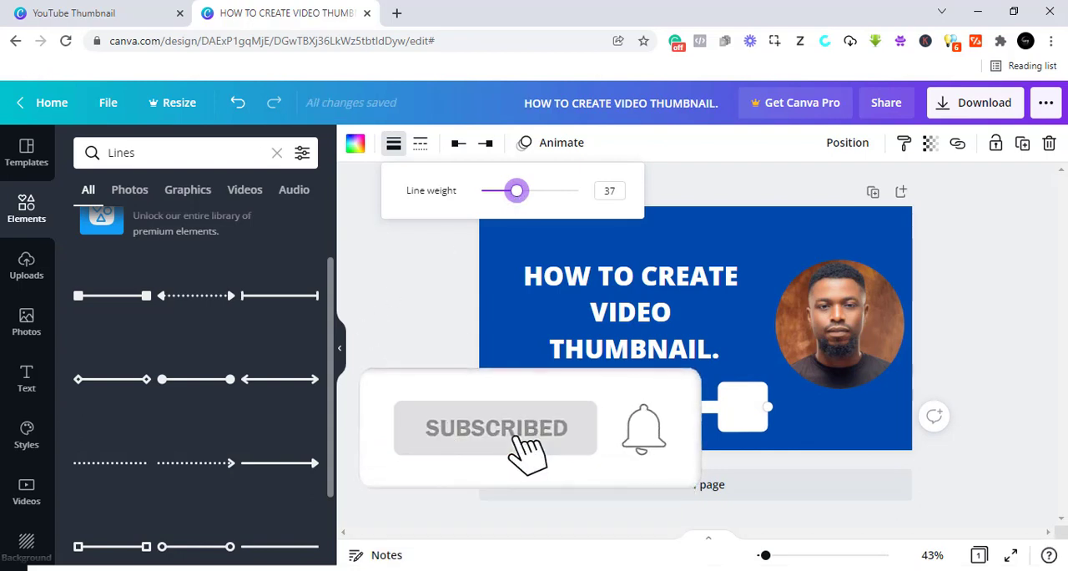
click(400, 308)
- Colour the square-ended line bright red from the default colours and move it slightly up towards the heading
click(355, 143)
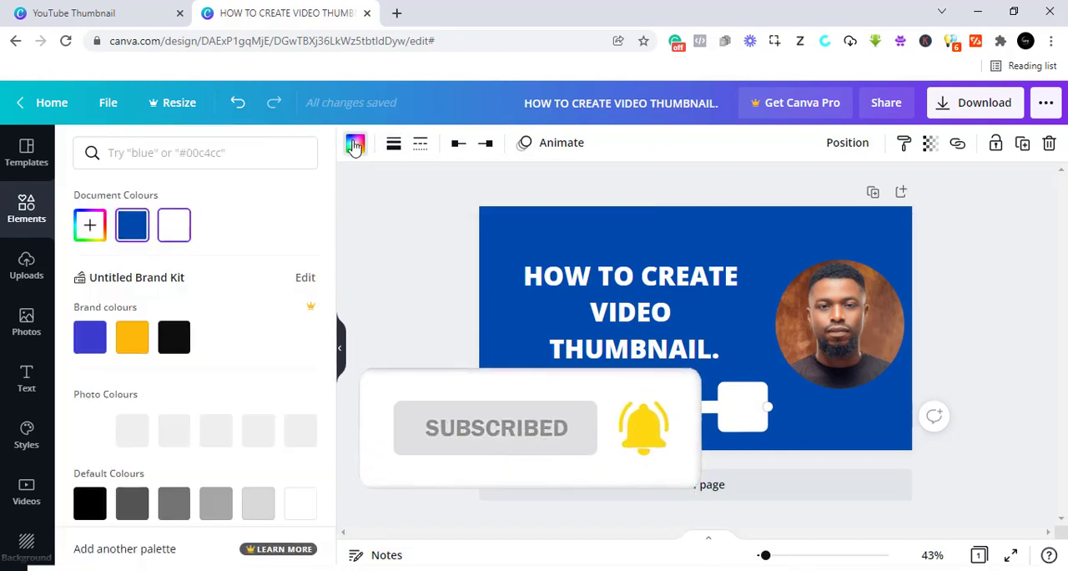
scroll(177, 367, down, 3)
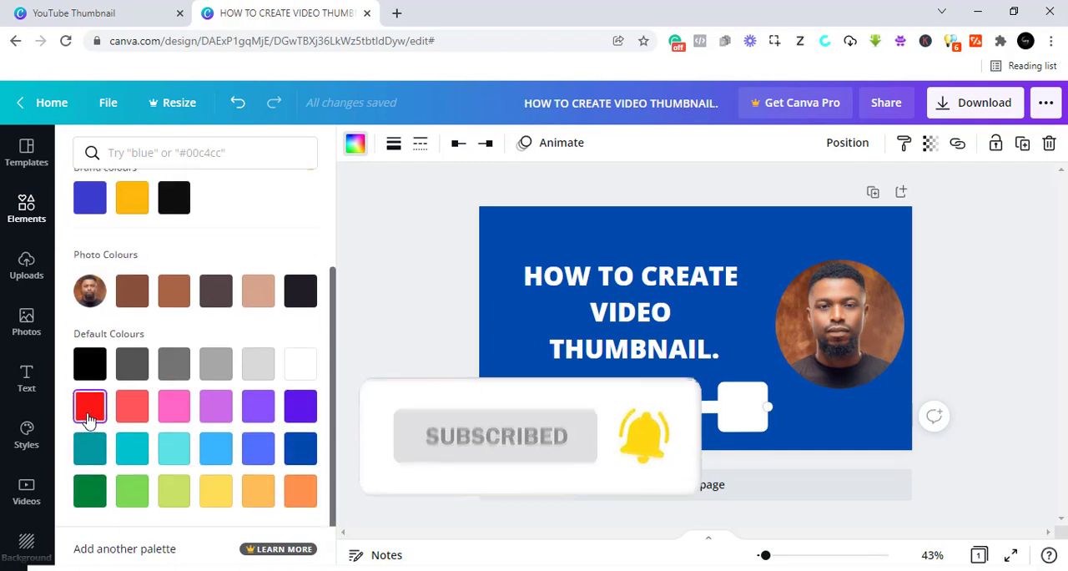
click(92, 407)
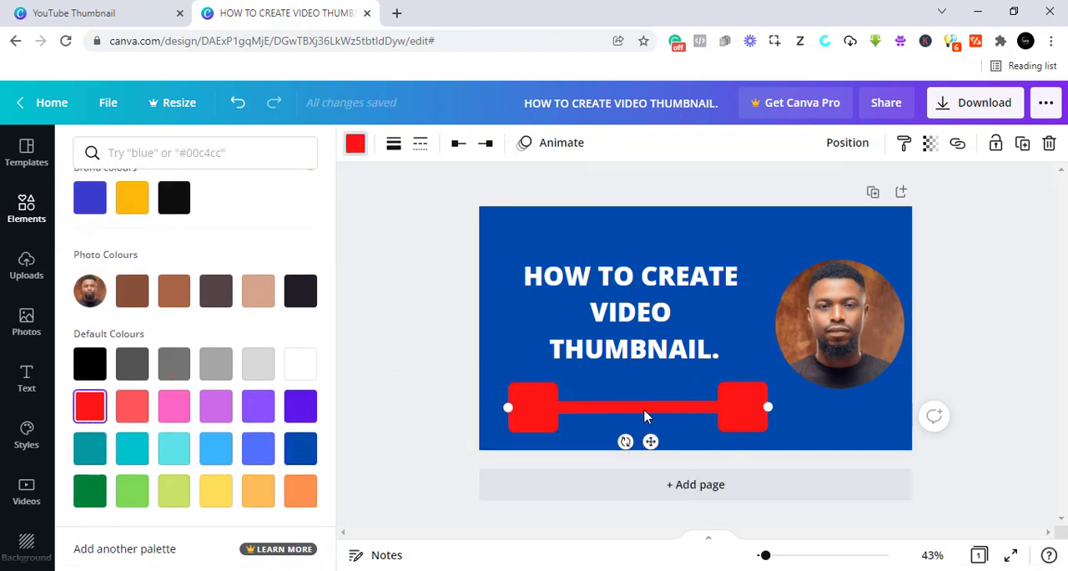
mouse_move(636, 439)
mouse_down()
mouse_move(625, 434)
mouse_move(649, 437)
mouse_move(638, 432)
mouse_up()
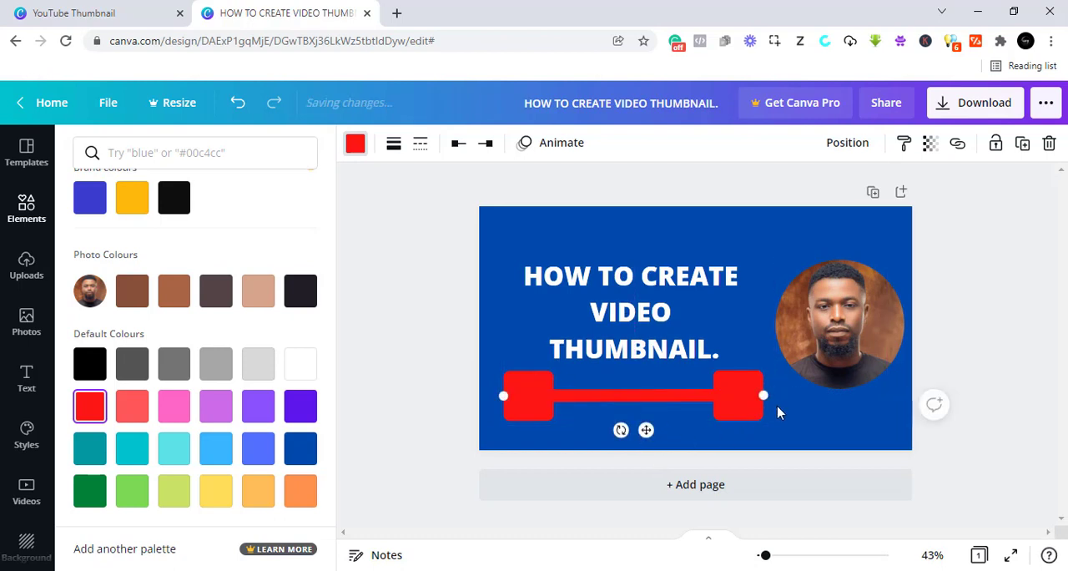
- Look through the available fonts for the heading and change its font to Calistoga
click(663, 323)
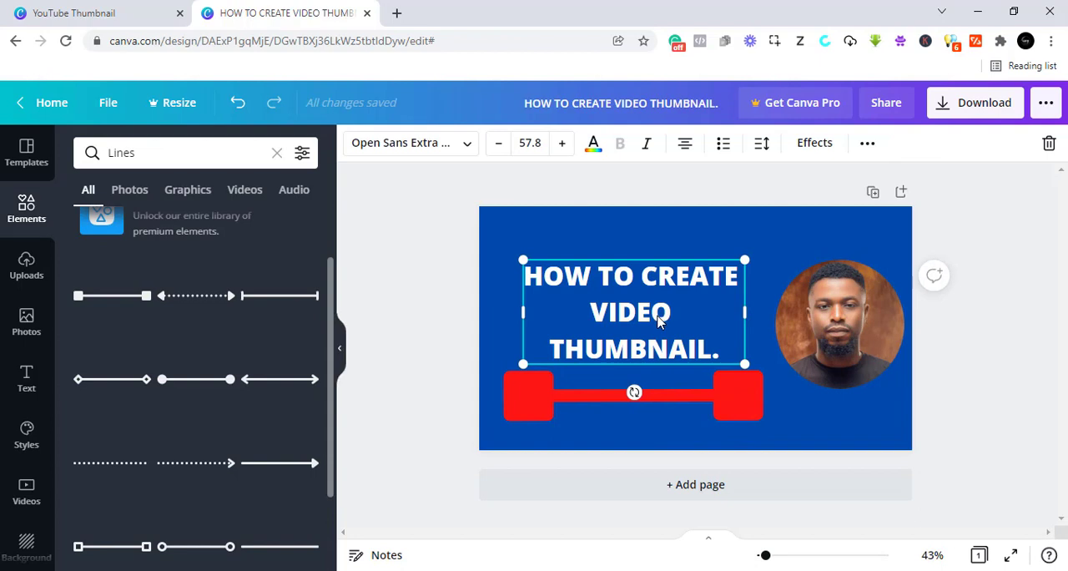
click(417, 143)
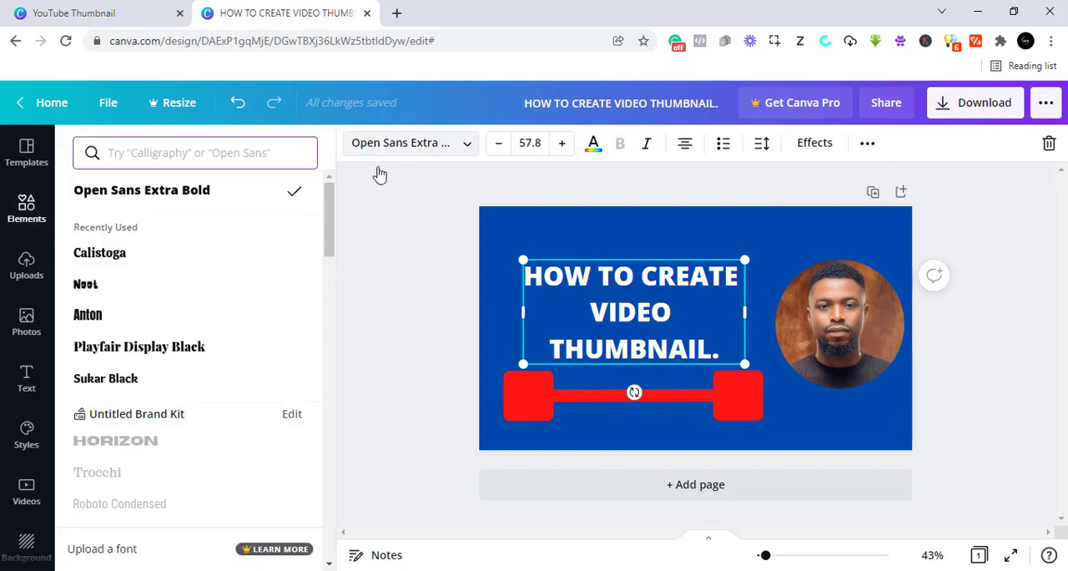
scroll(192, 304, down, 10)
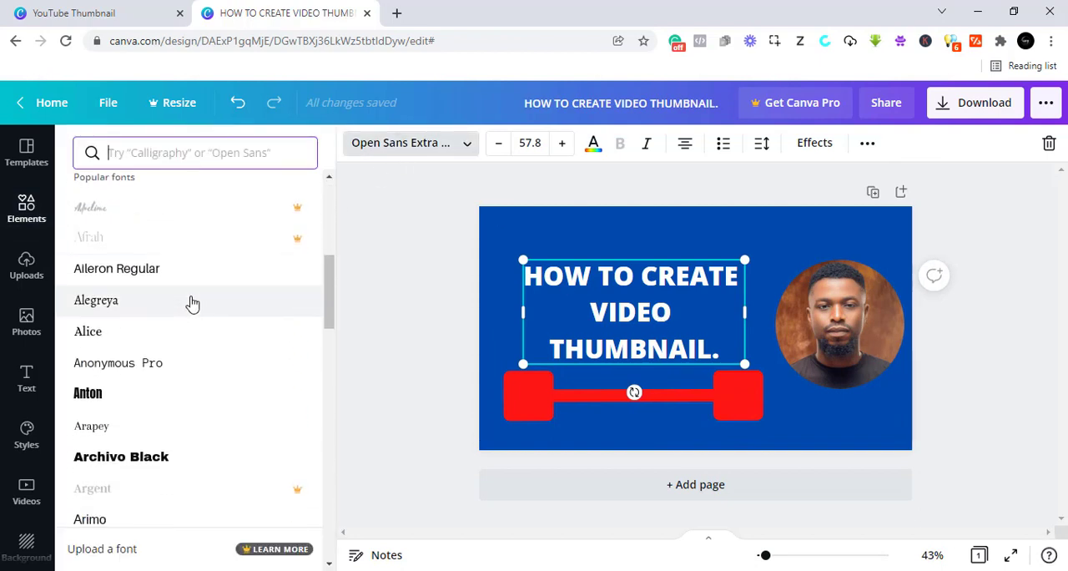
scroll(192, 304, down, 6)
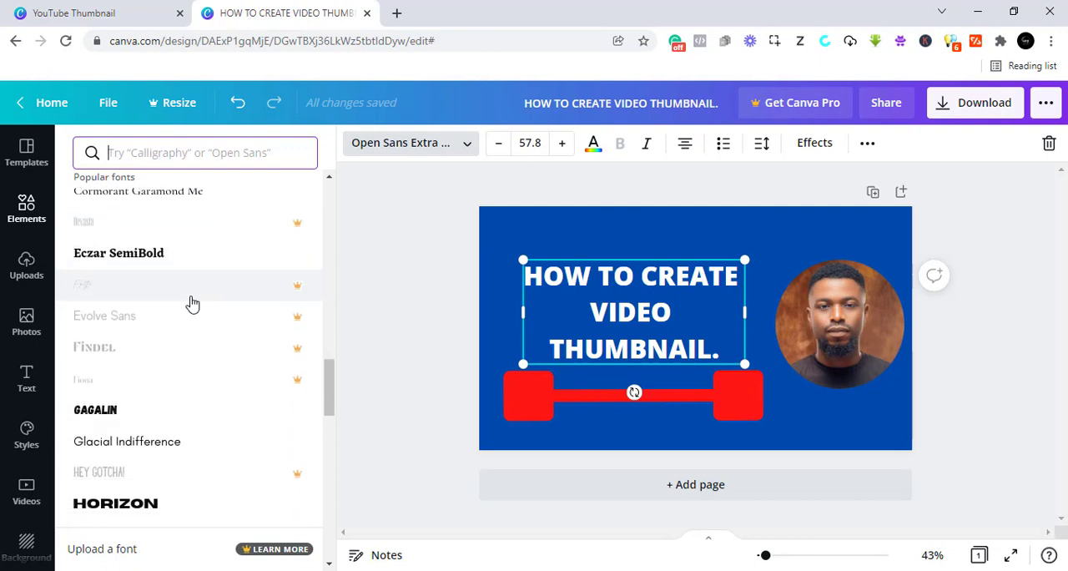
scroll(270, 295, up, 1)
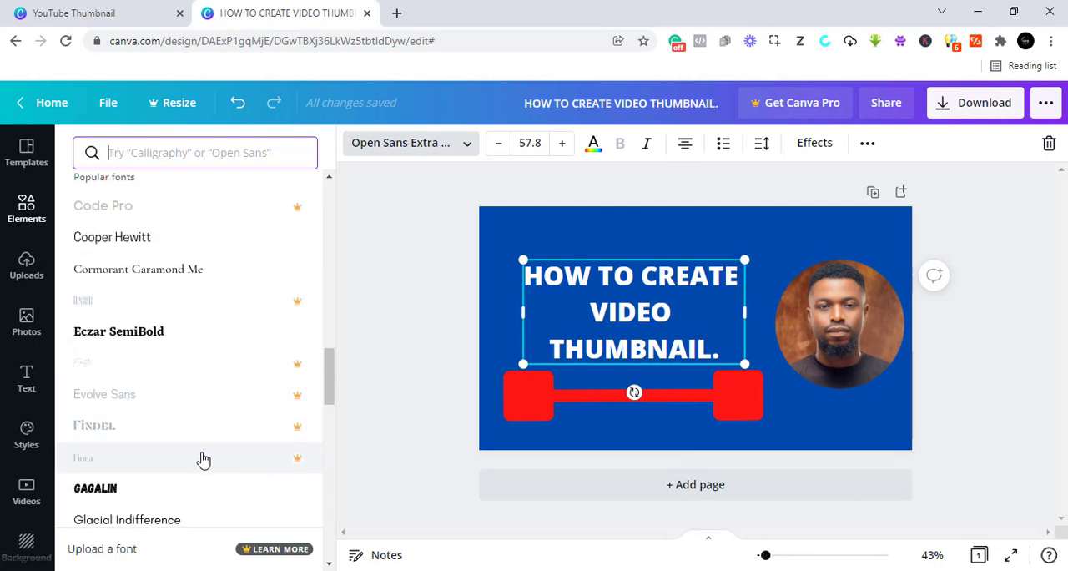
scroll(160, 464, down, 2)
scroll(160, 465, down, 3)
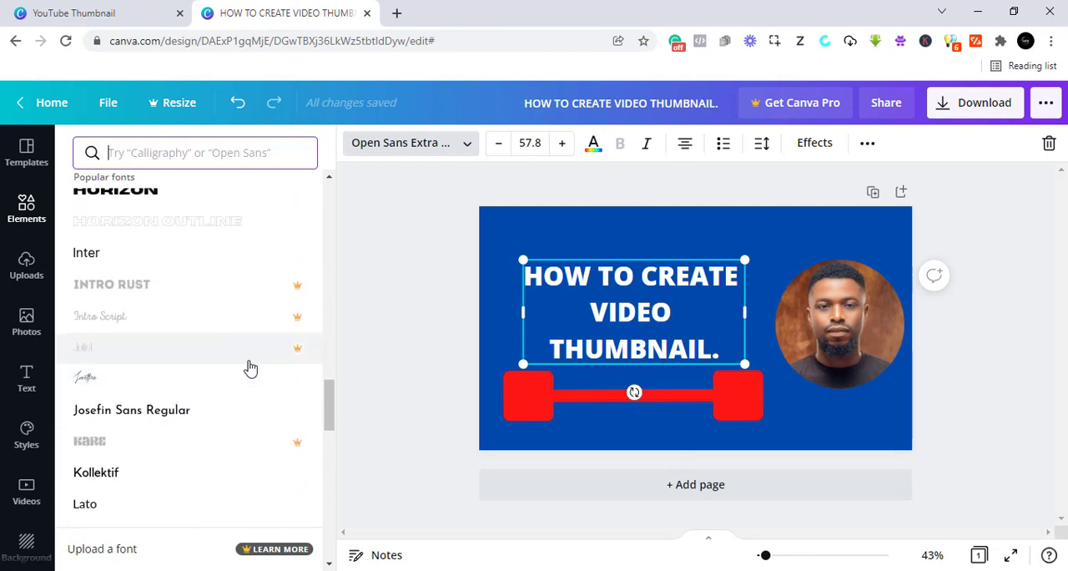
scroll(276, 311, down, 3)
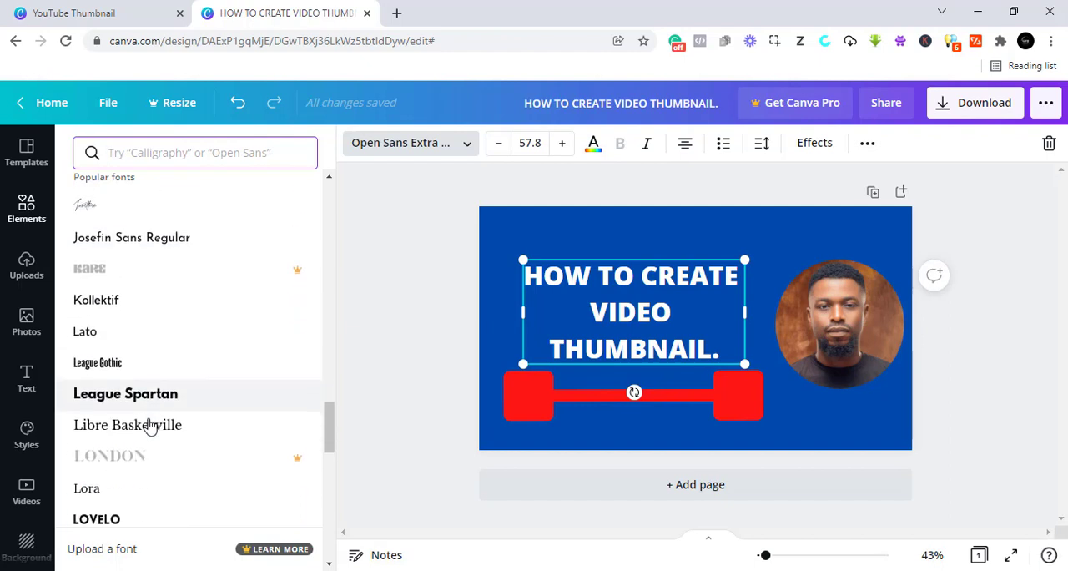
scroll(150, 426, up, 15)
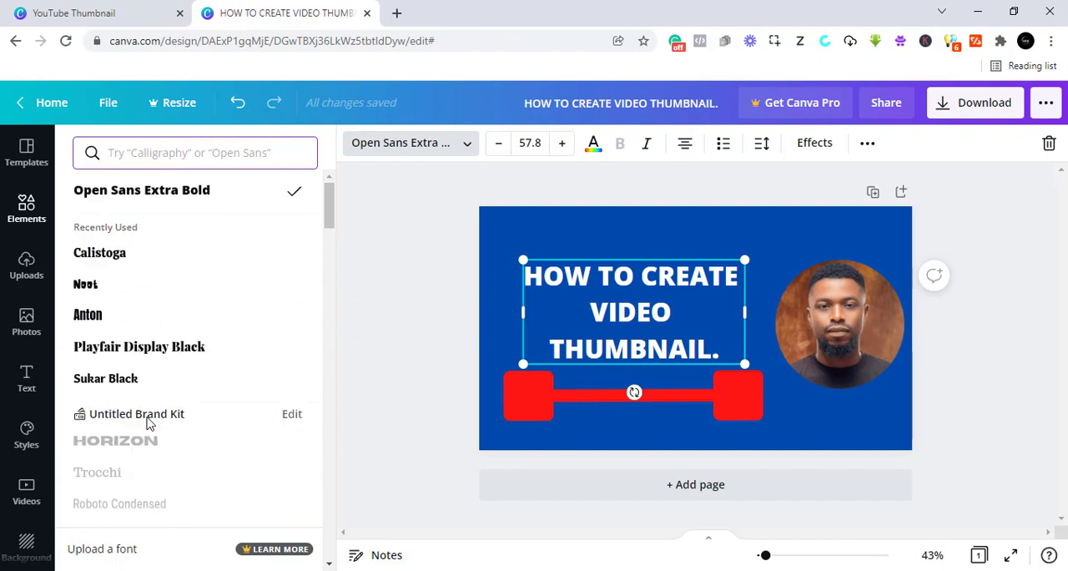
click(131, 260)
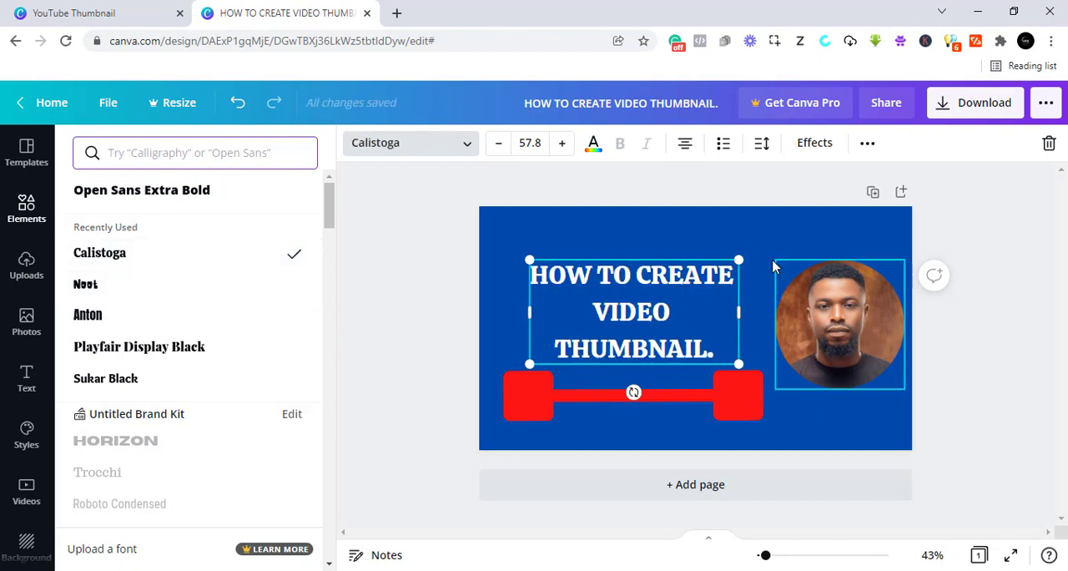
- Scale the heading up to a font size of about 81.4 and move the red line down to clear it
drag(741, 257, 803, 227)
drag(529, 365, 509, 374)
mouse_move(602, 406)
mouse_down()
mouse_move(615, 400)
mouse_move(600, 420)
mouse_up()
mouse_move(632, 368)
mouse_down()
mouse_move(592, 371)
mouse_move(620, 371)
mouse_up()
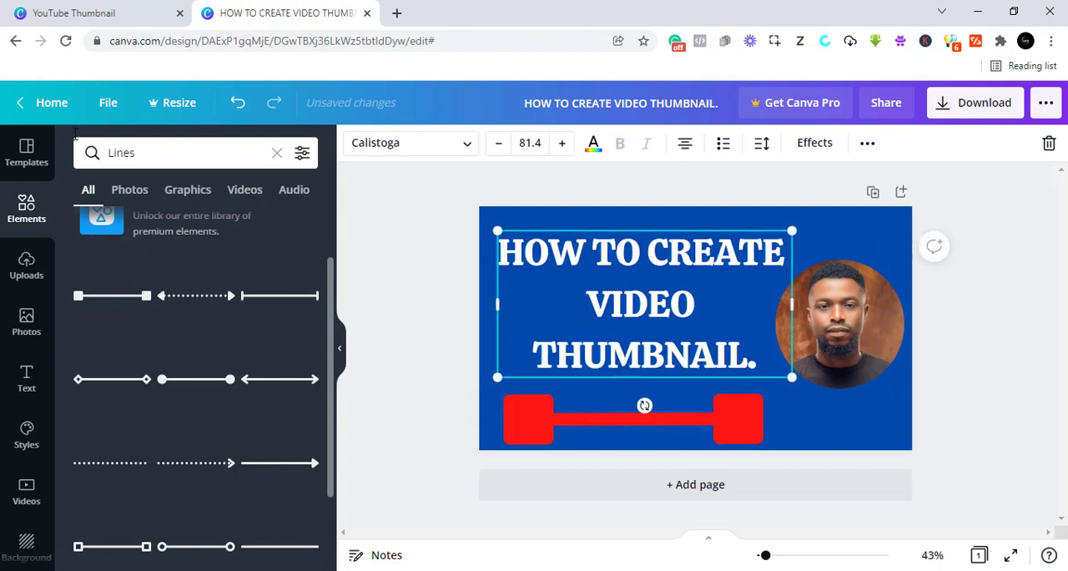
- Search the elements for "ARROW" and place the black hand-drawn downward arrow between the heading and the portrait
click(32, 218)
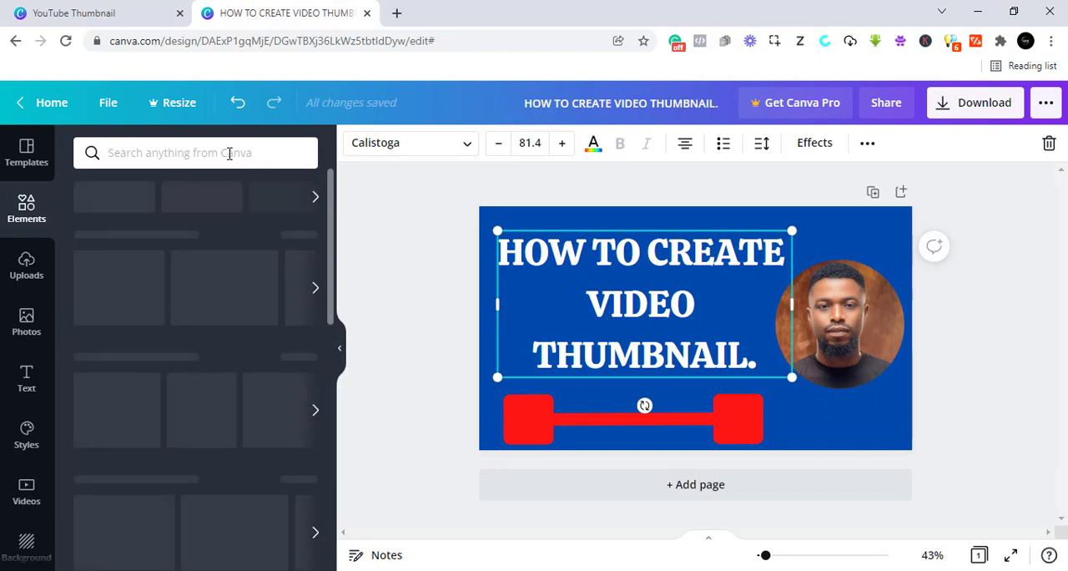
click(227, 153)
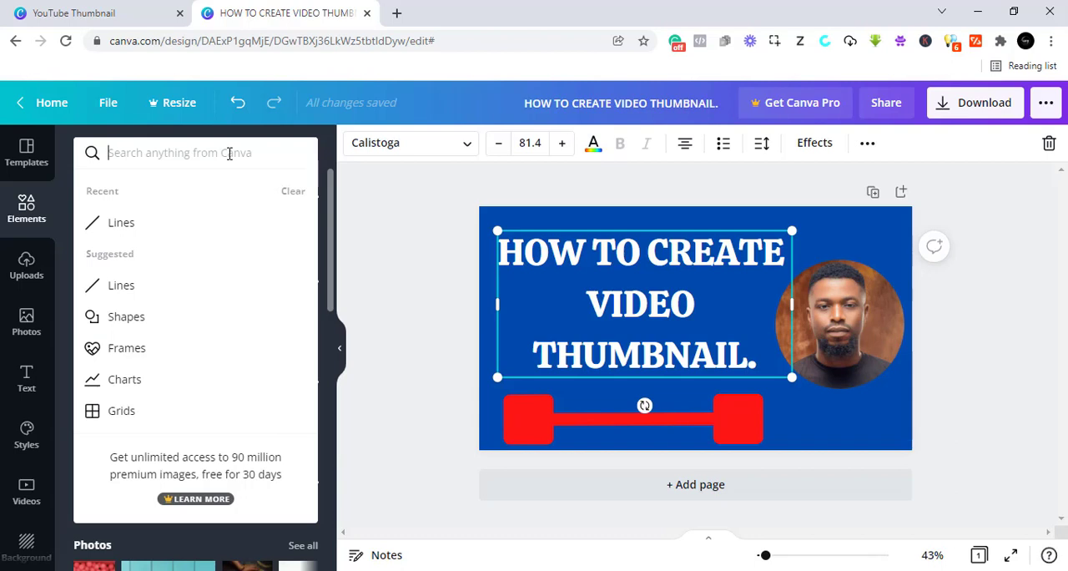
text(ARROS)
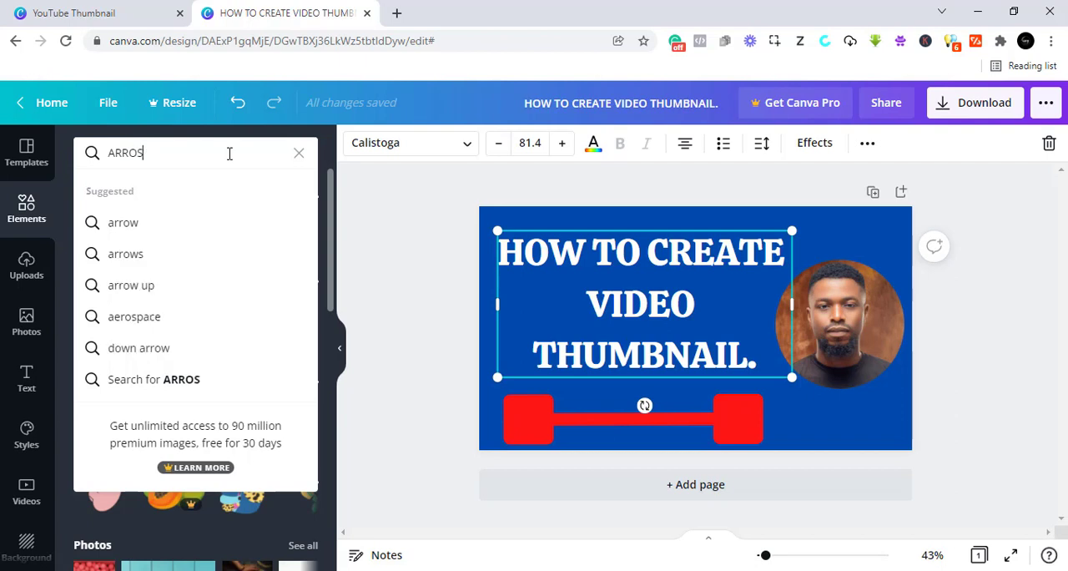
key(BackSpace)
key(Return)
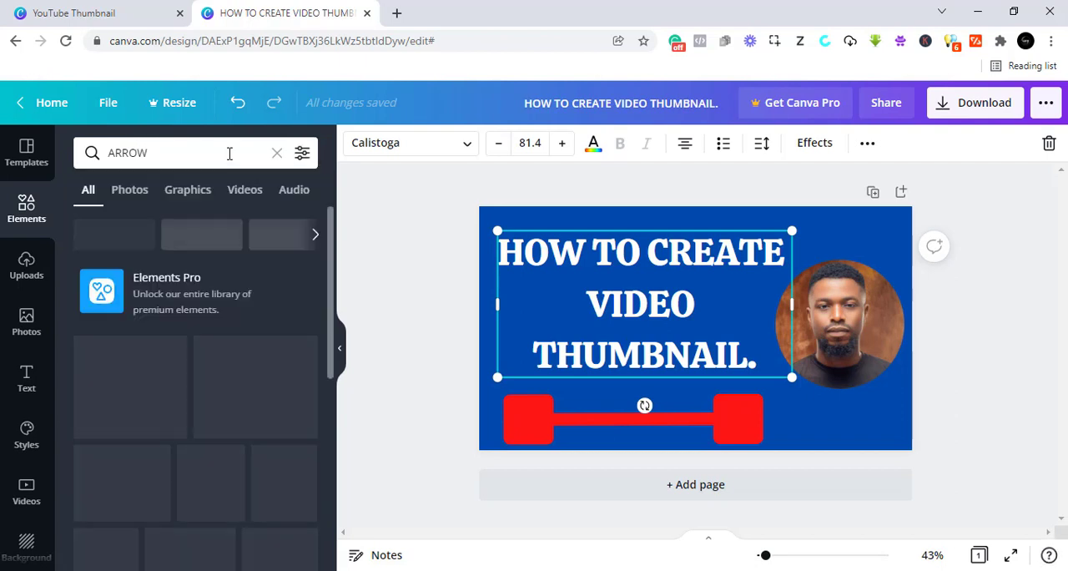
scroll(197, 423, down, 1)
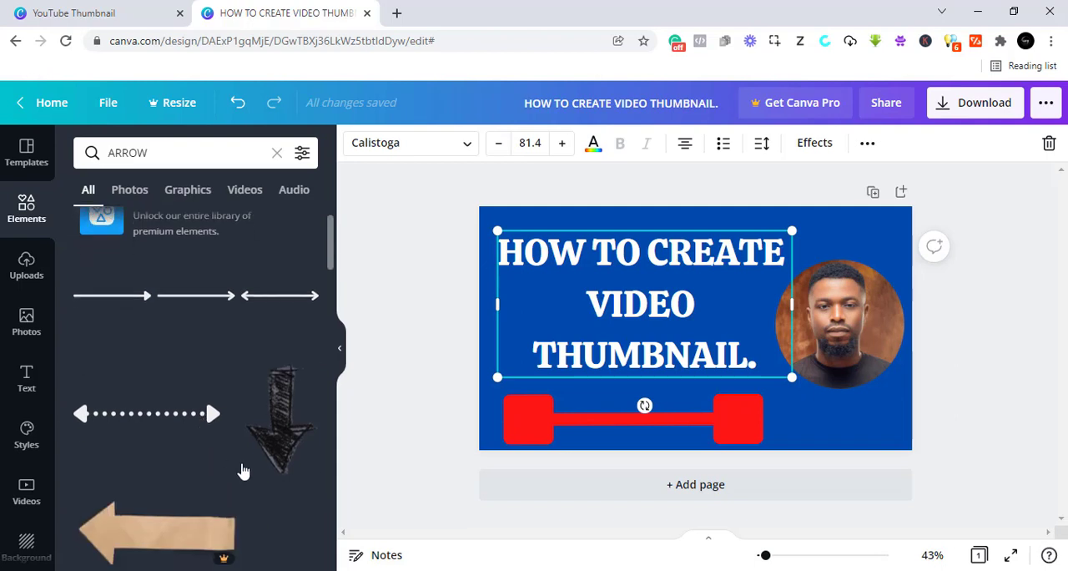
mouse_move(278, 421)
mouse_down()
mouse_move(410, 414)
mouse_move(738, 286)
mouse_up()
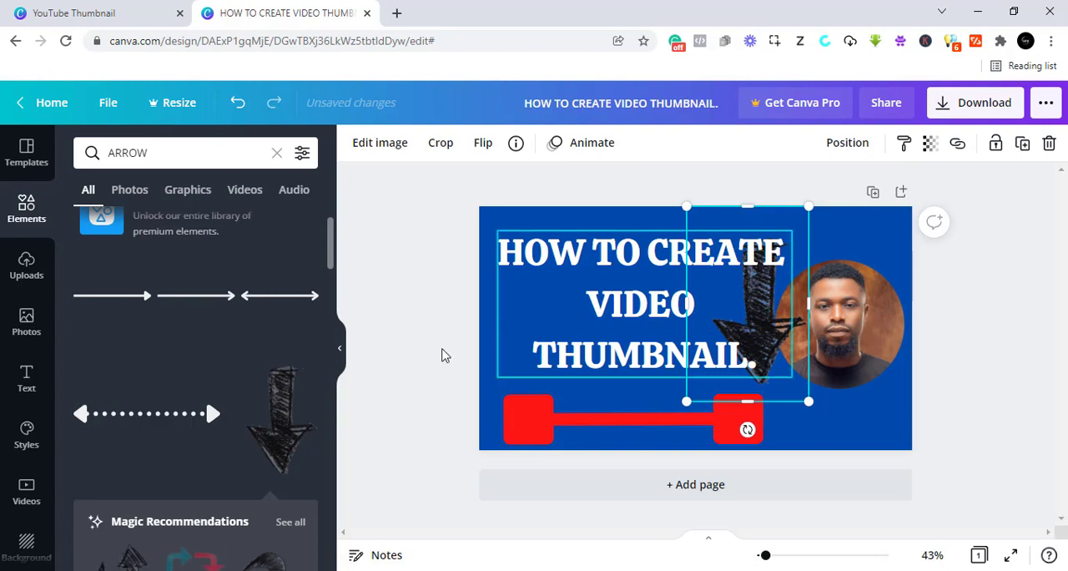
- Search the elements for "brush stroke" and place a white brush stroke over the word VIDEO in the heading
scroll(196, 376, down, 2)
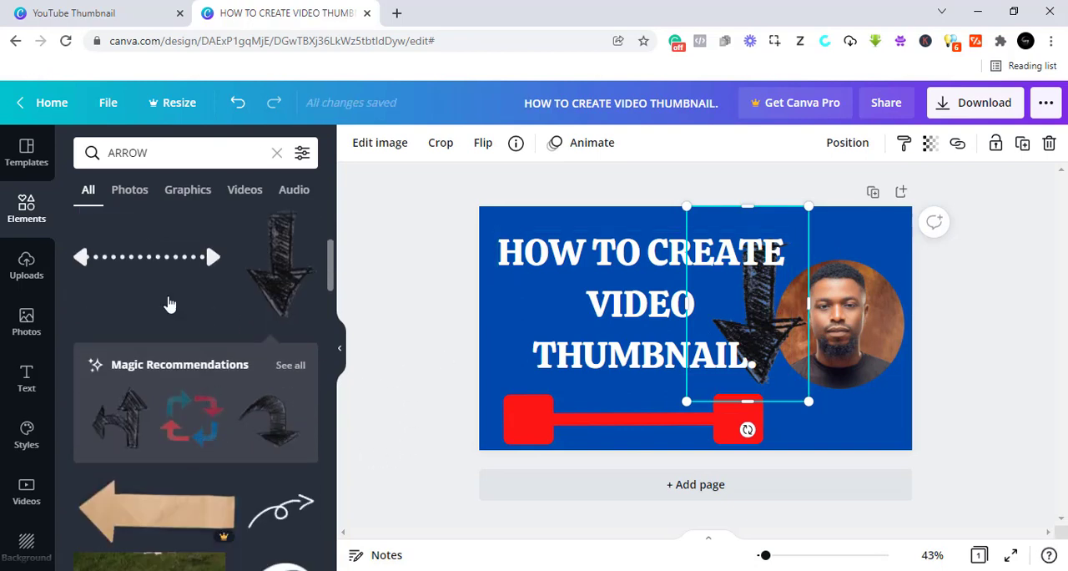
click(165, 158)
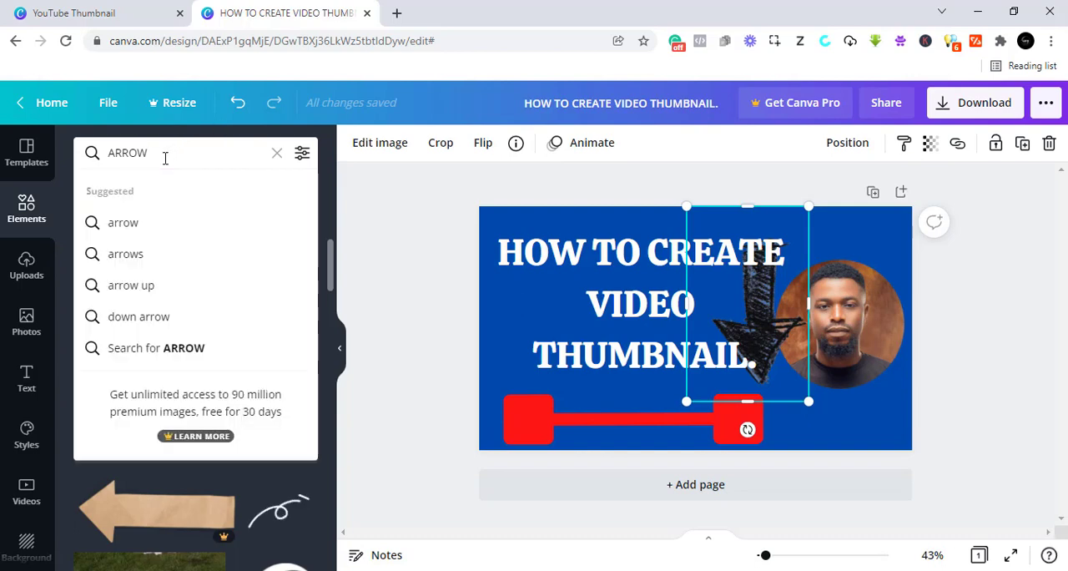
key(BackSpace)
key(BackSpace)
key(BackSpace)
key(BackSpace)
key(BackSpace)
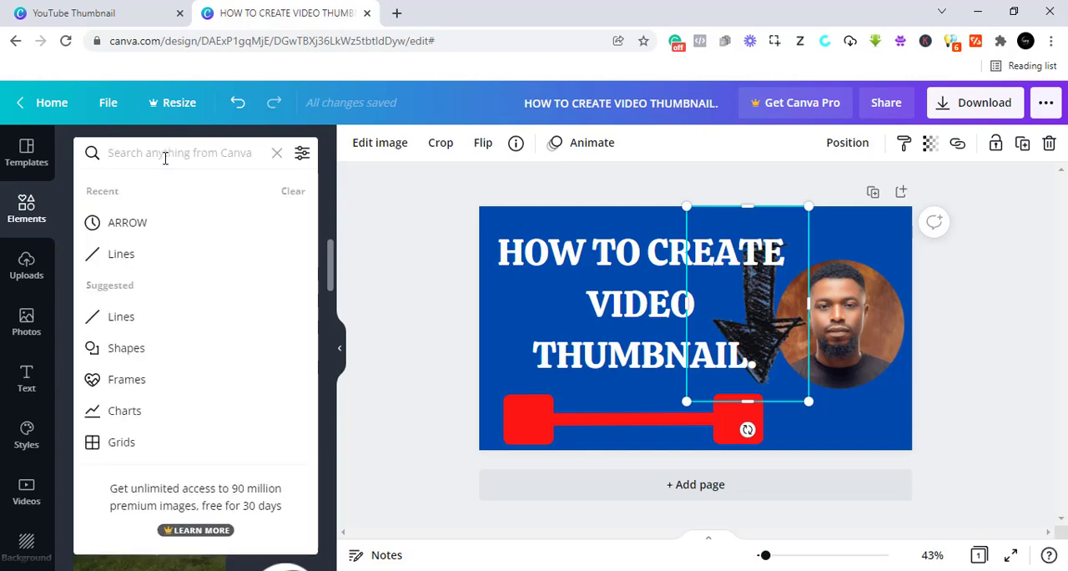
text(BRUS)
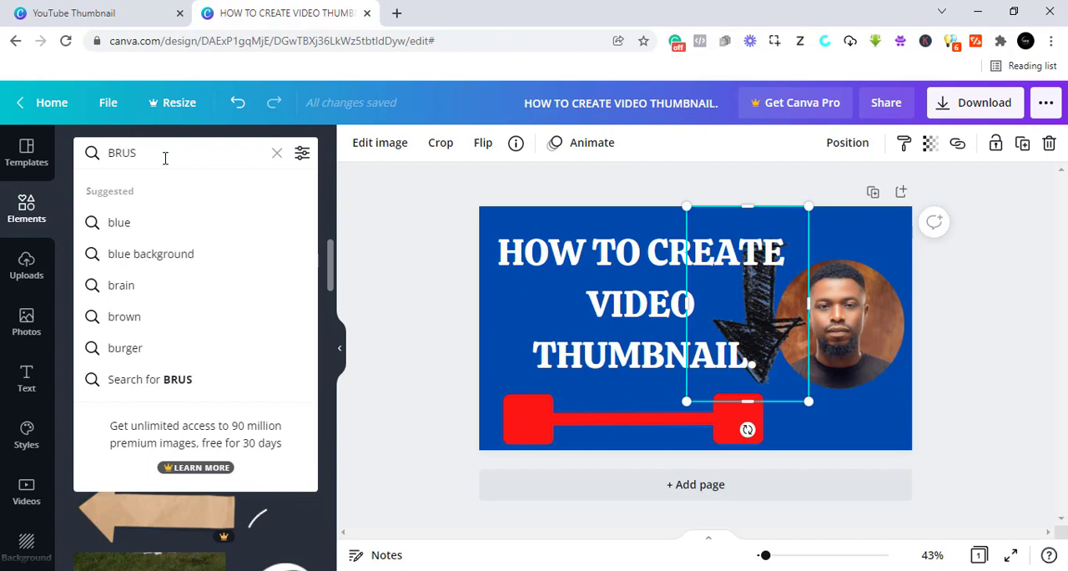
text(J)
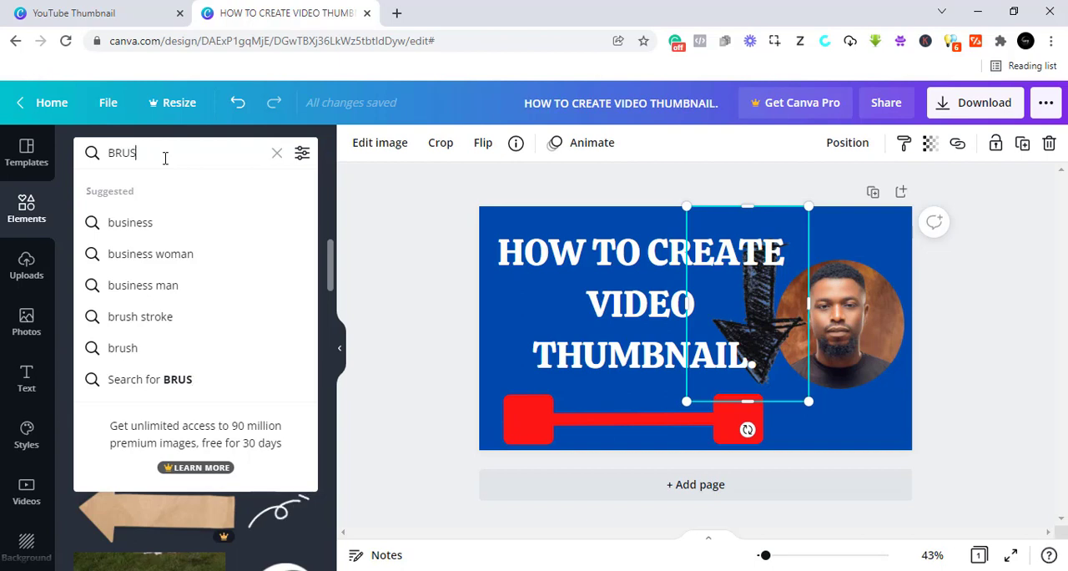
text(H)
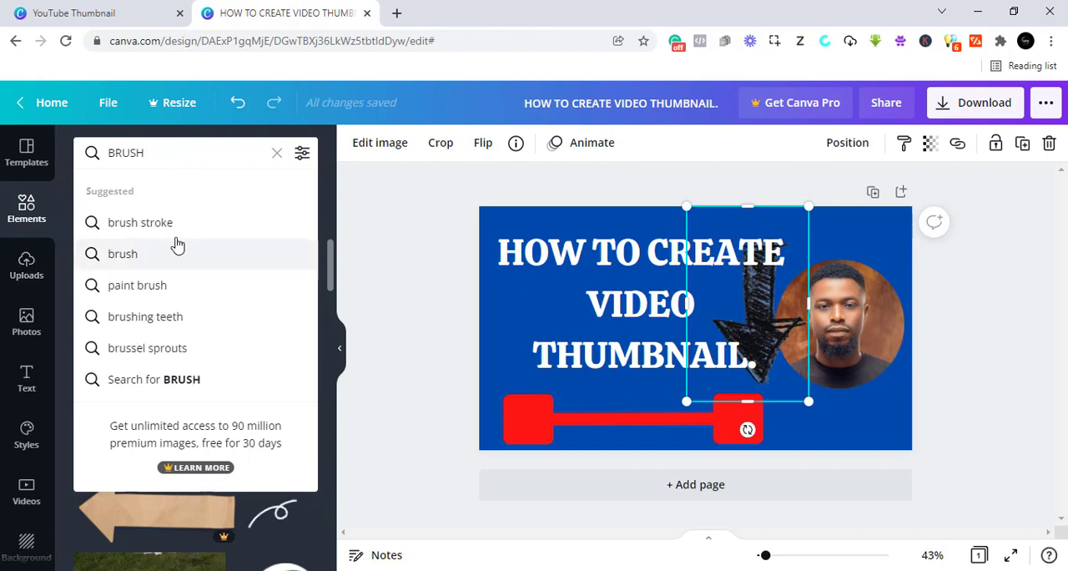
click(171, 226)
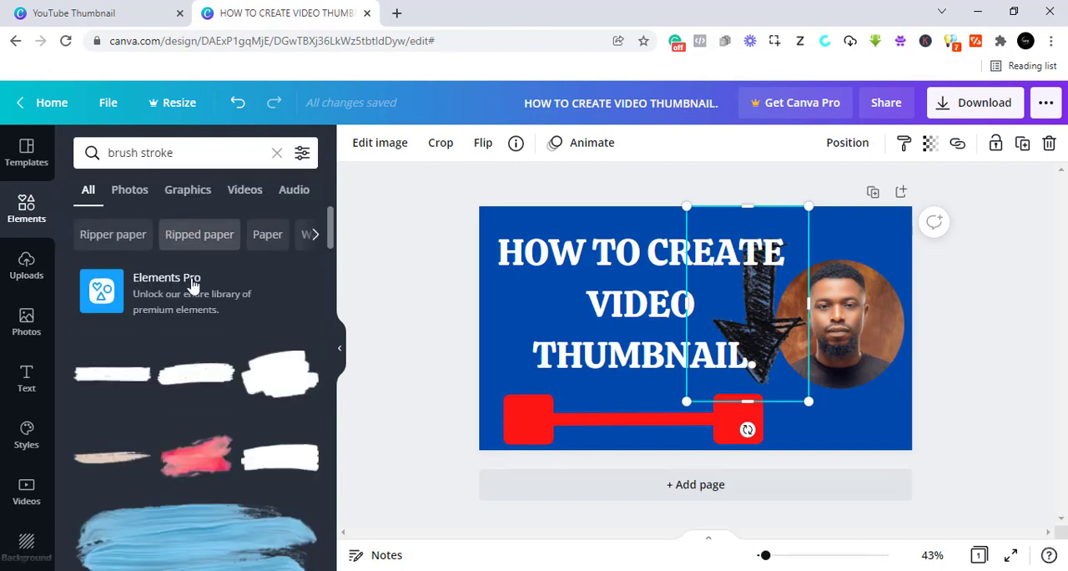
mouse_move(200, 379)
mouse_down()
mouse_move(293, 374)
mouse_move(606, 303)
mouse_up()
- Search the elements for "gradient" and add the free pink-to-blue gradient image, stretched over the whole thumbnail
click(179, 162)
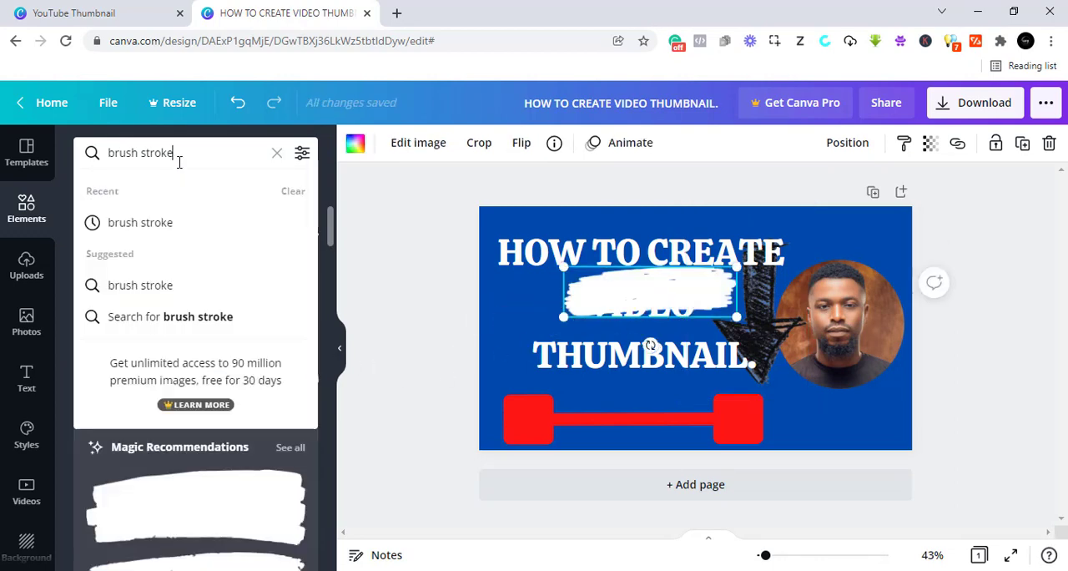
key(BackSpace)
key(BackSpace)
key(BackSpace)
key(BackSpace)
key(BackSpace)
key(BackSpace)
key(BackSpace)
key(BackSpace)
key(BackSpace)
key(BackSpace)
key(BackSpace)
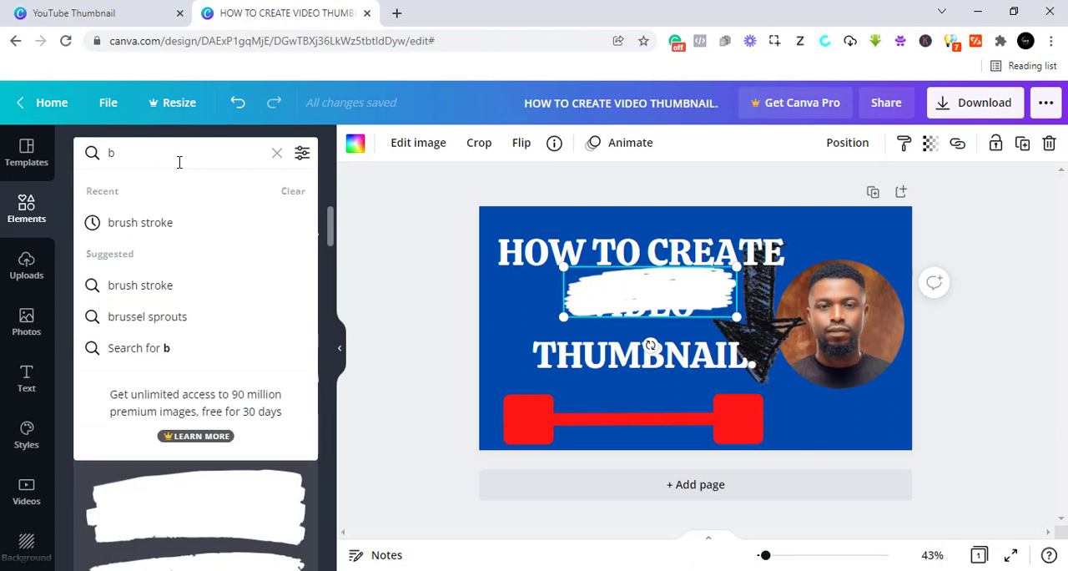
text(GRADU)
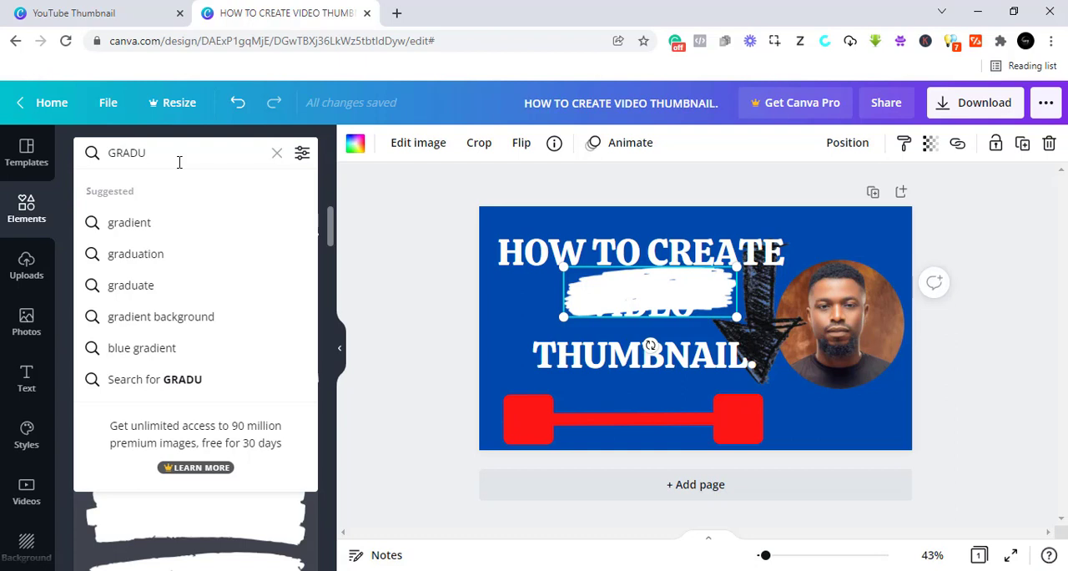
click(150, 223)
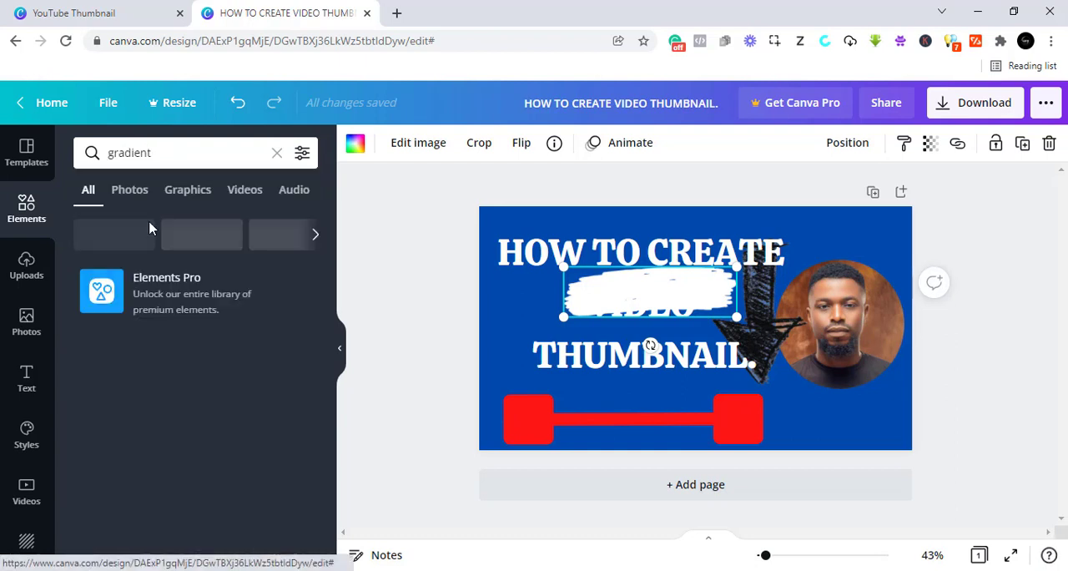
scroll(200, 451, down, 2)
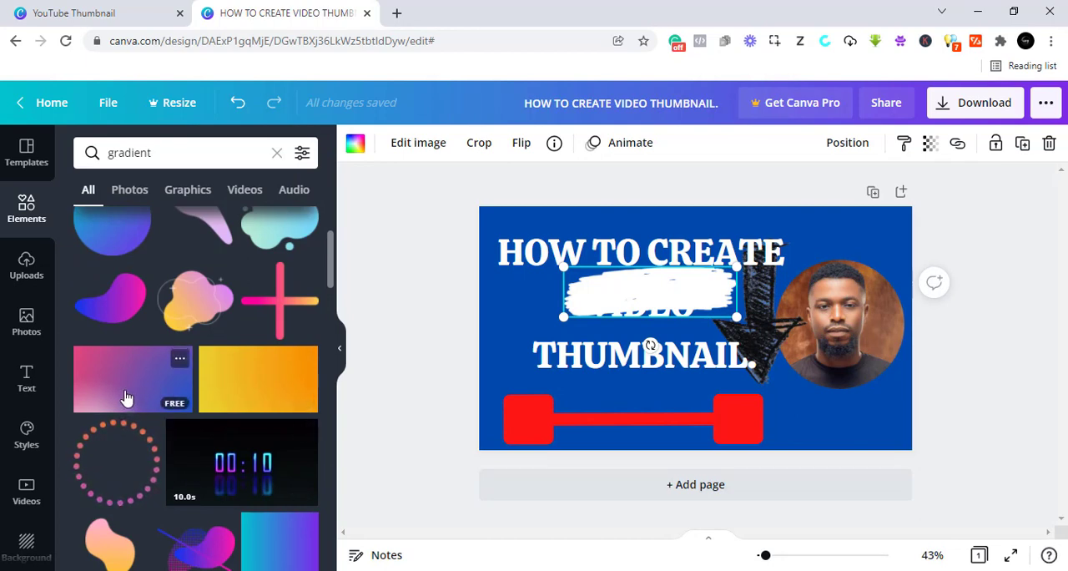
click(126, 398)
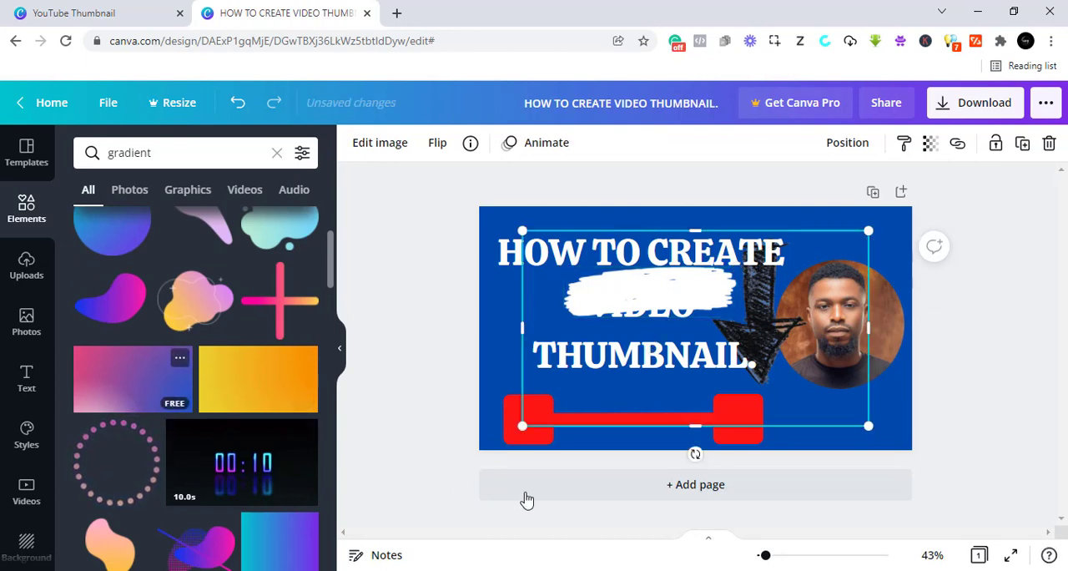
drag(523, 426, 479, 449)
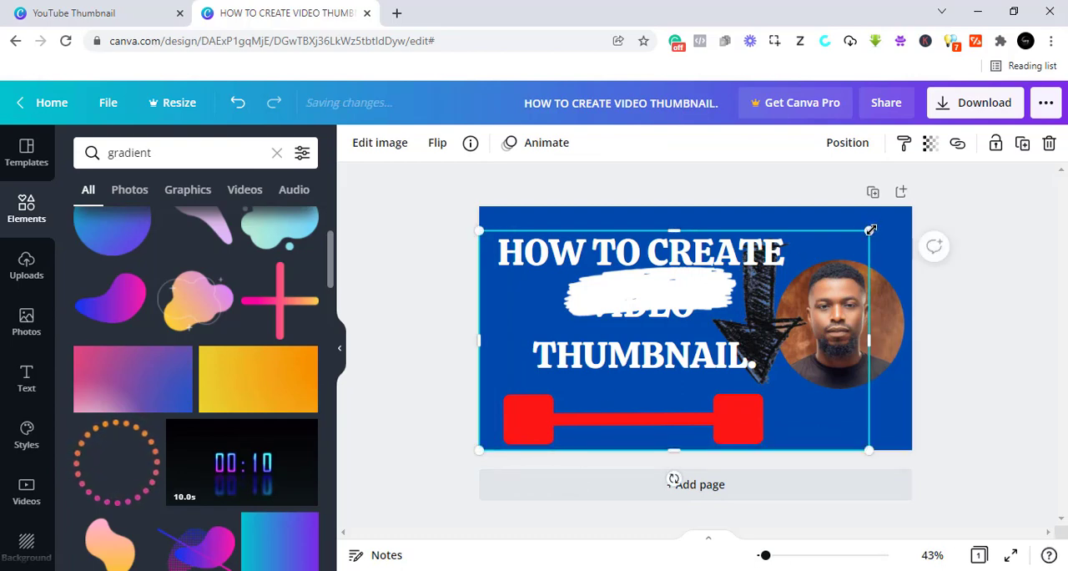
drag(871, 230, 917, 215)
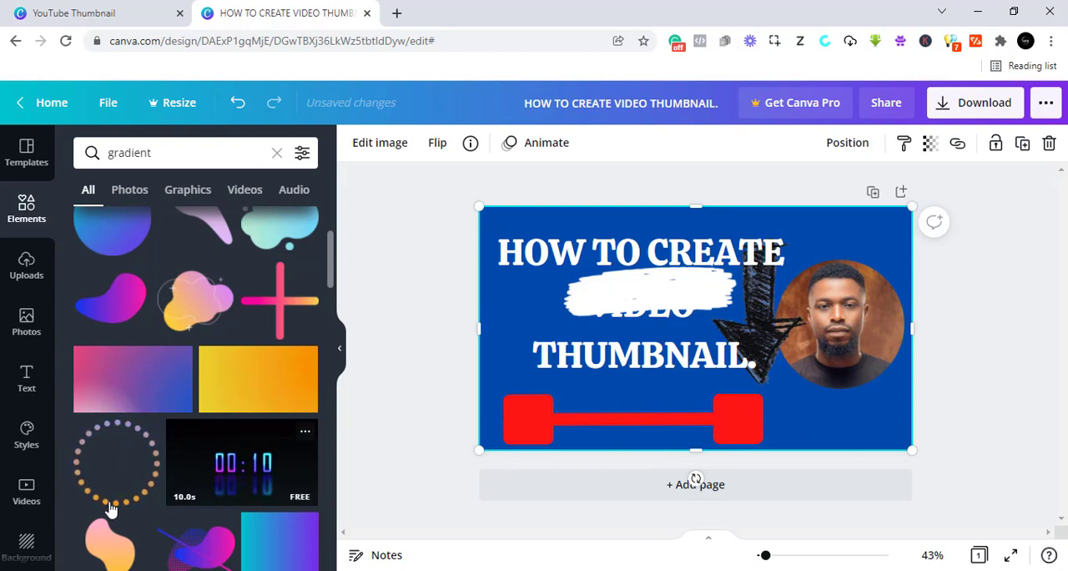
- Browse more gradients and the background library, and delete the gradient image covering the thumbnail
scroll(111, 509, down, 3)
scroll(25, 544, down, 1)
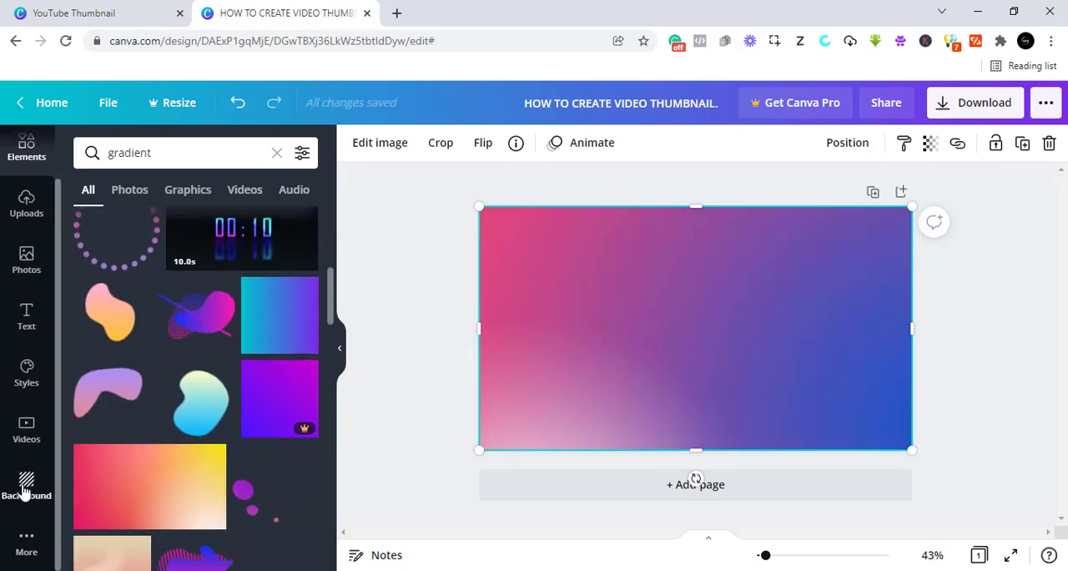
click(26, 492)
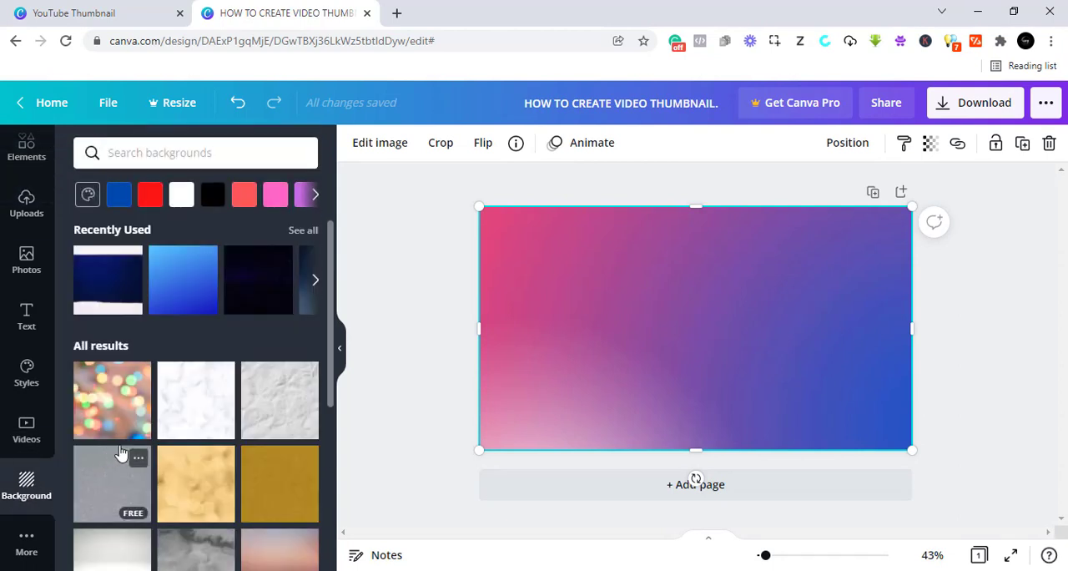
scroll(169, 451, down, 4)
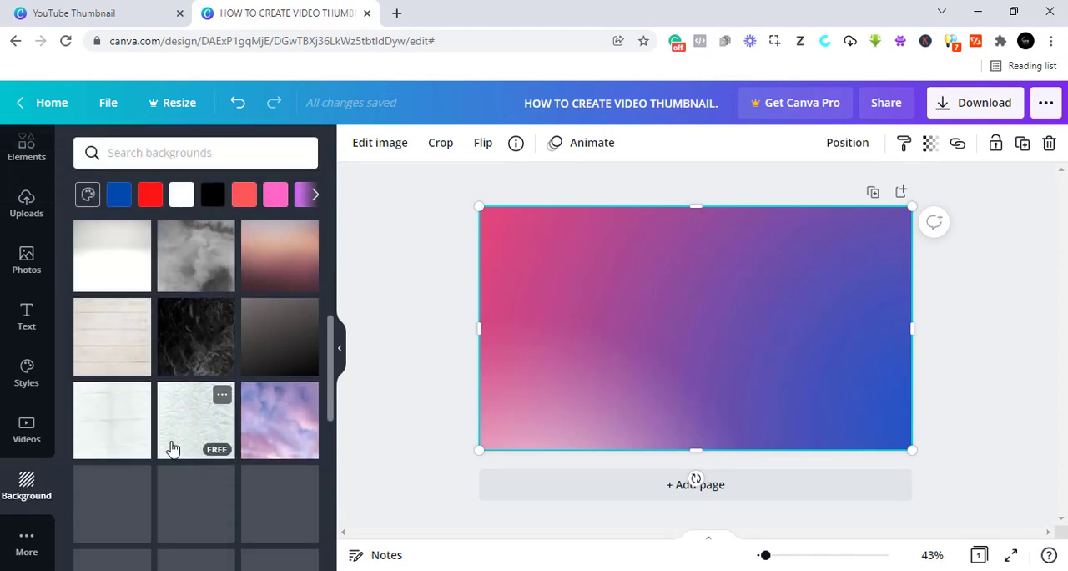
scroll(171, 449, down, 3)
scroll(171, 451, up, 7)
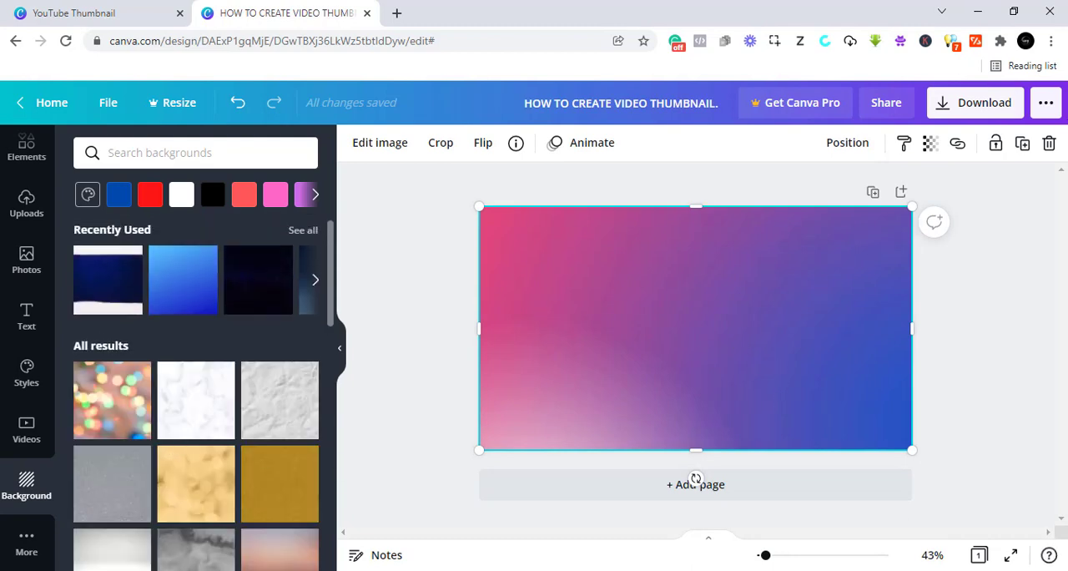
click(1051, 143)
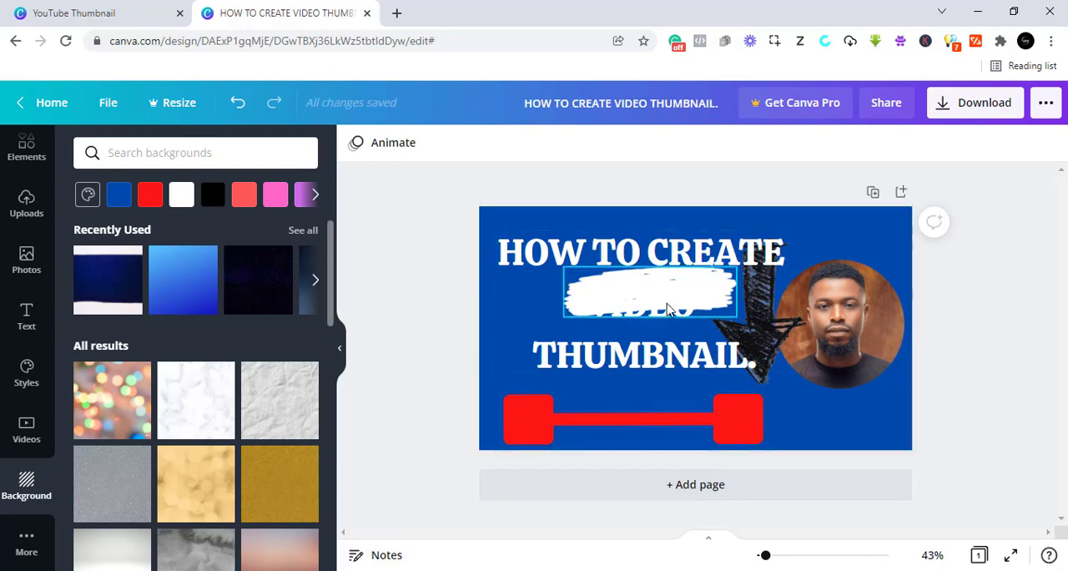
- Move the heading horizontally until its text clears the black arrow, partly past the thumbnail's left edge
click(762, 325)
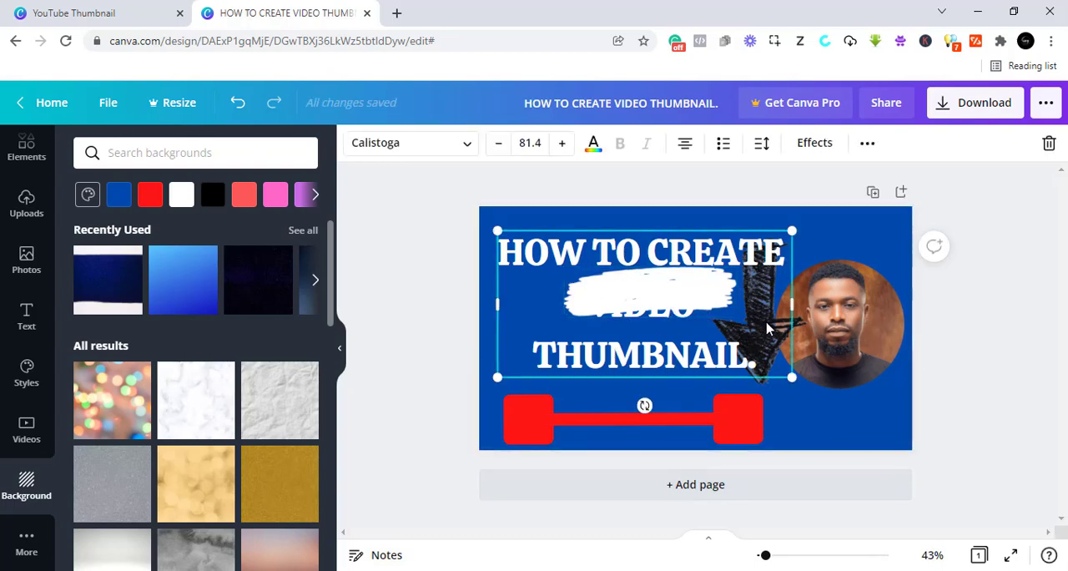
click(781, 399)
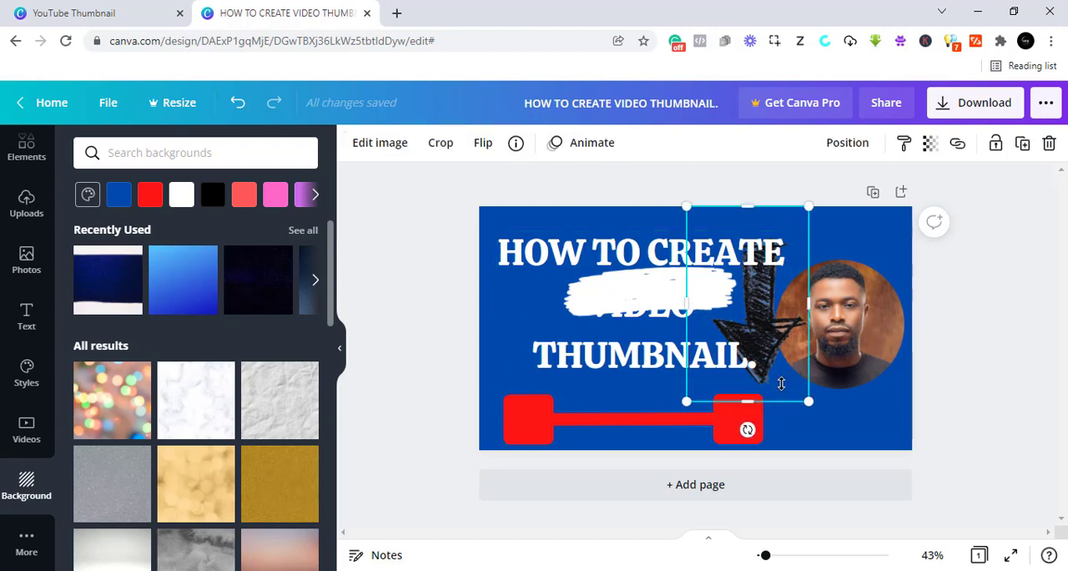
drag(776, 376, 781, 376)
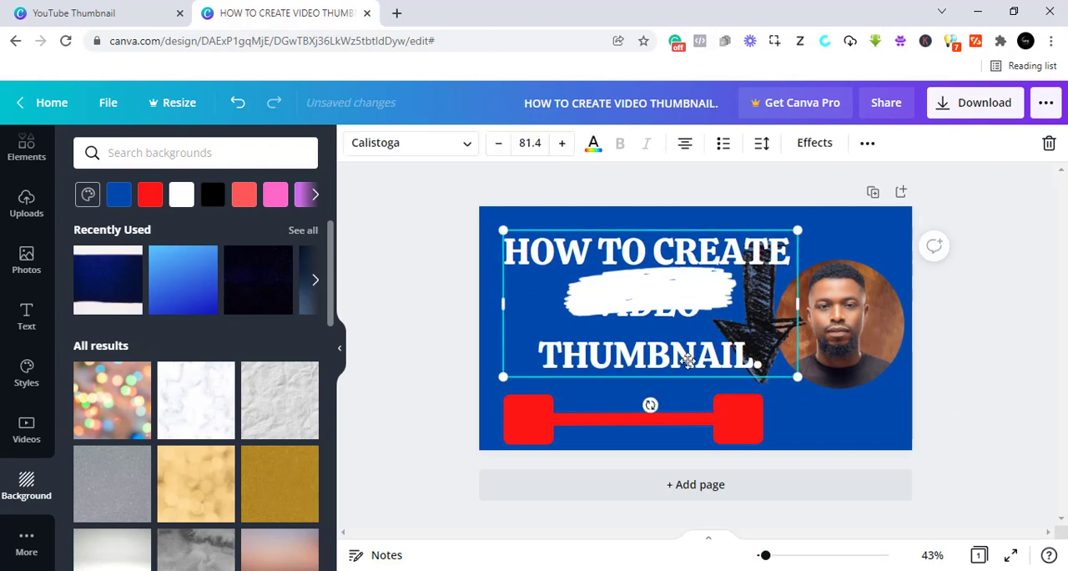
drag(688, 360, 648, 361)
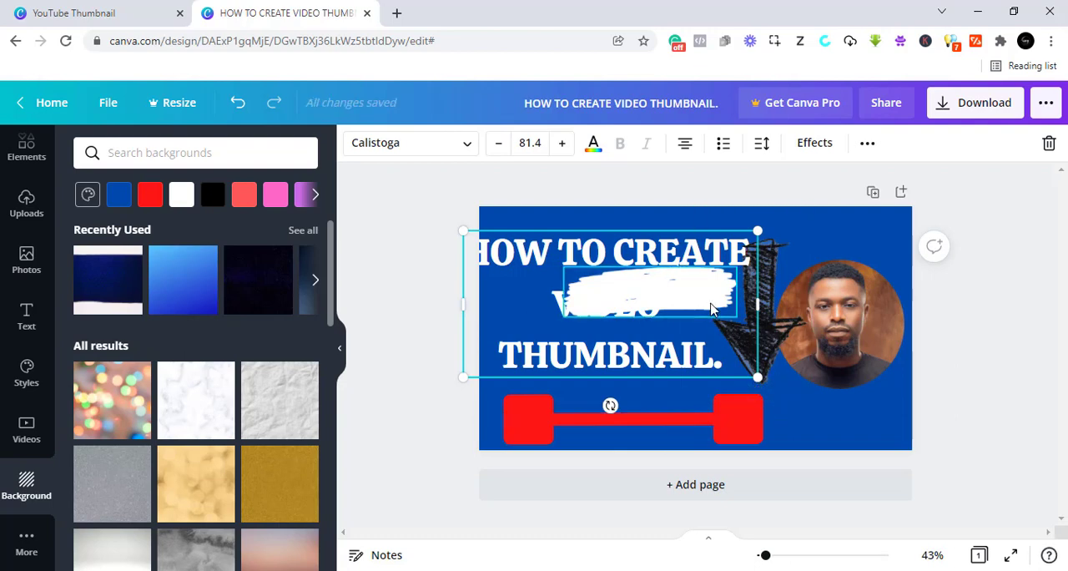
- Delete the white brush stroke and the black hand-drawn arrow from the thumbnail
click(711, 309)
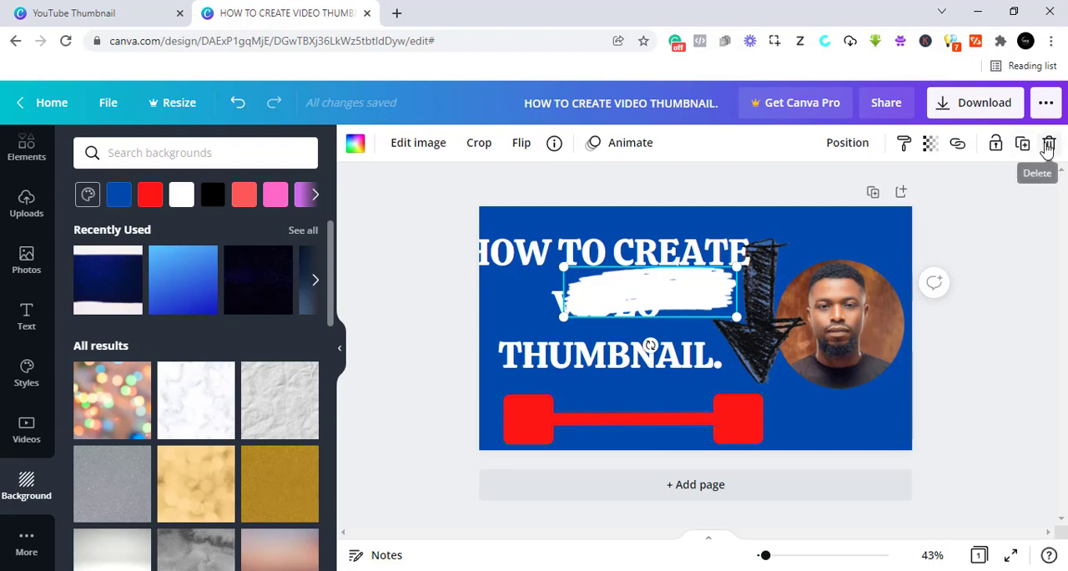
click(1049, 144)
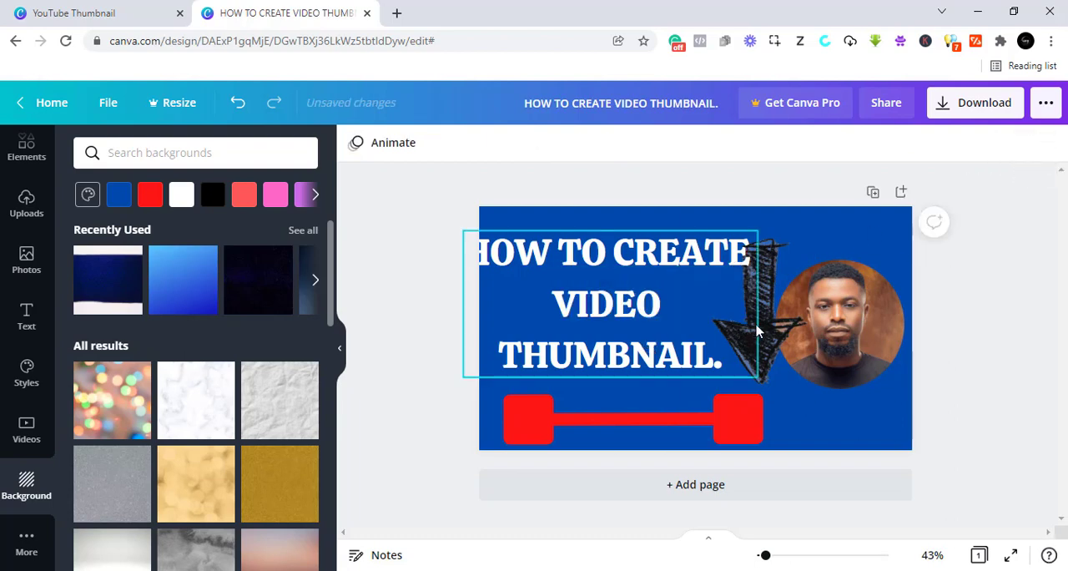
click(772, 336)
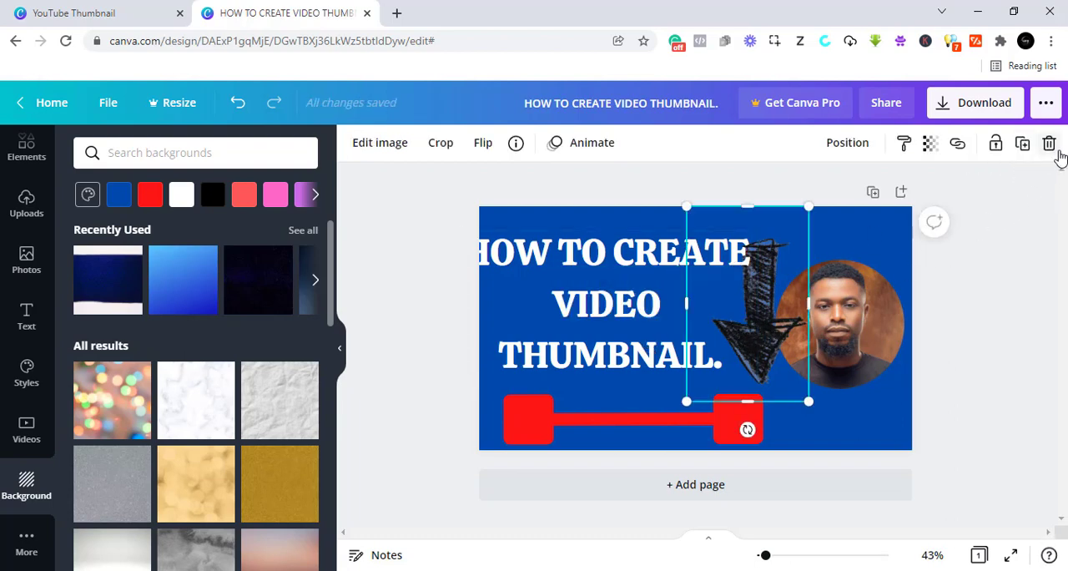
click(1053, 149)
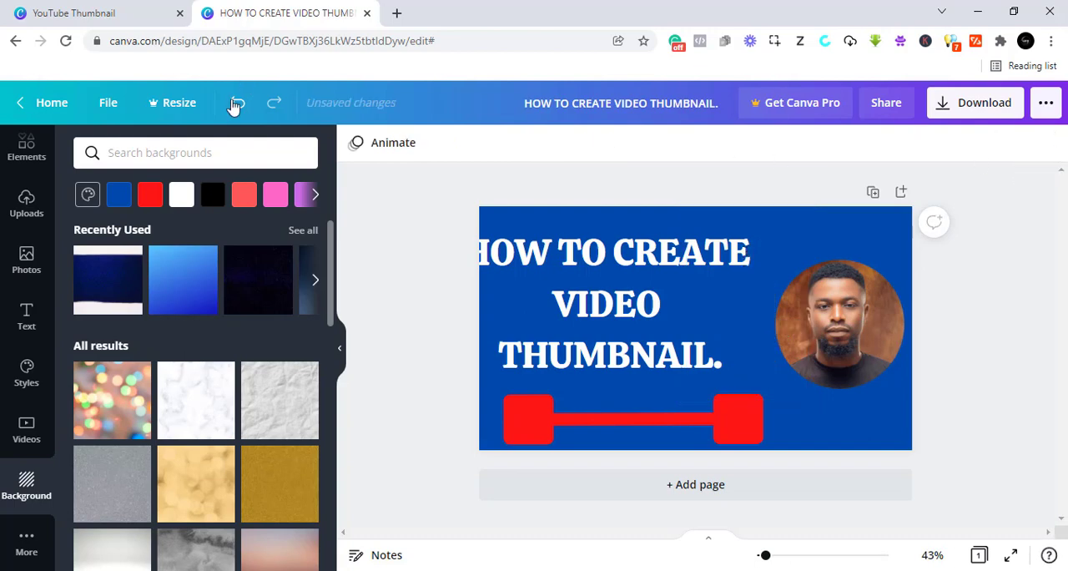
- Undo the deletion of the arrow and the brush stroke, and the last move of the heading
click(237, 105)
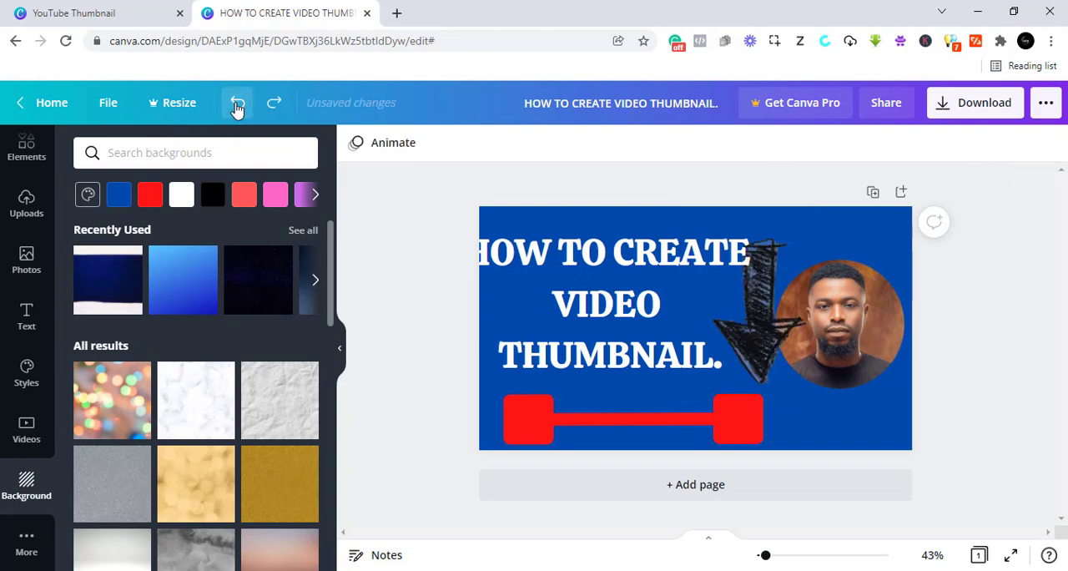
click(237, 105)
click(237, 105)
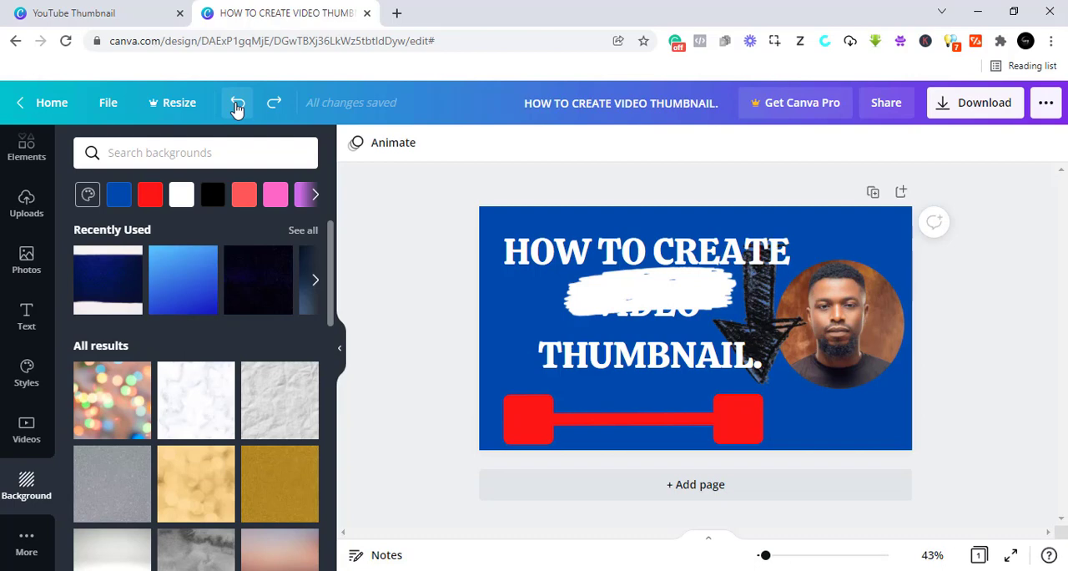
- Shift the red line slightly towards the thumbnail's left edge and align the heading's left side with it
click(526, 441)
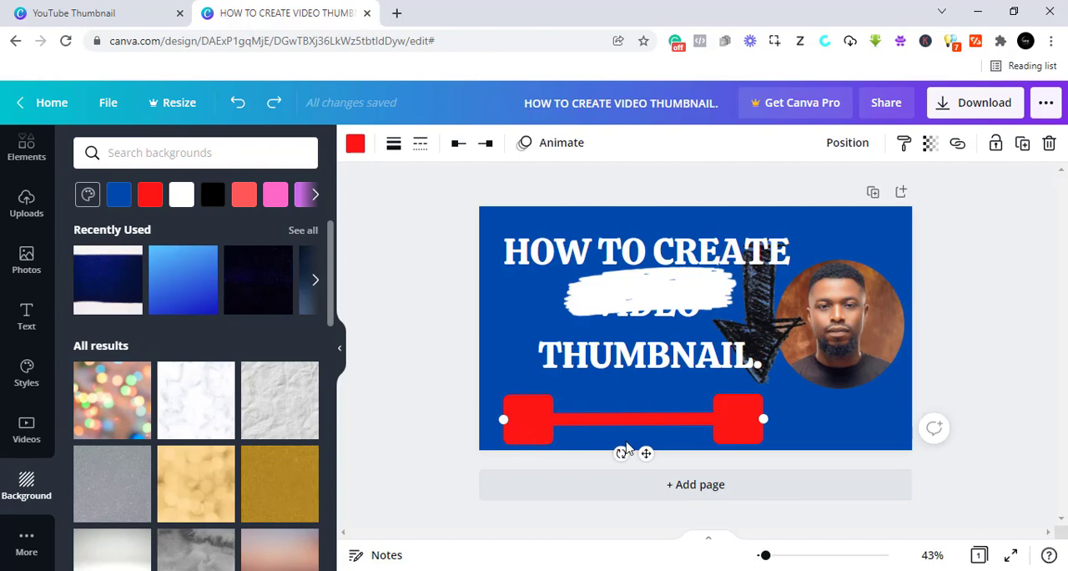
mouse_move(648, 454)
mouse_down()
mouse_move(608, 451)
mouse_move(635, 452)
mouse_up()
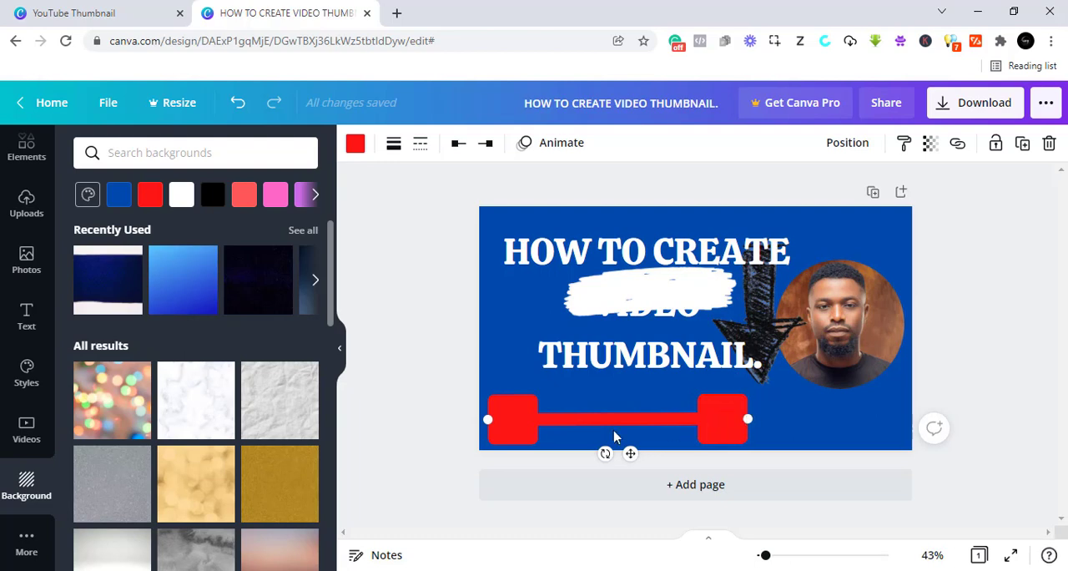
mouse_move(633, 455)
mouse_down()
mouse_move(663, 455)
mouse_move(636, 454)
mouse_up()
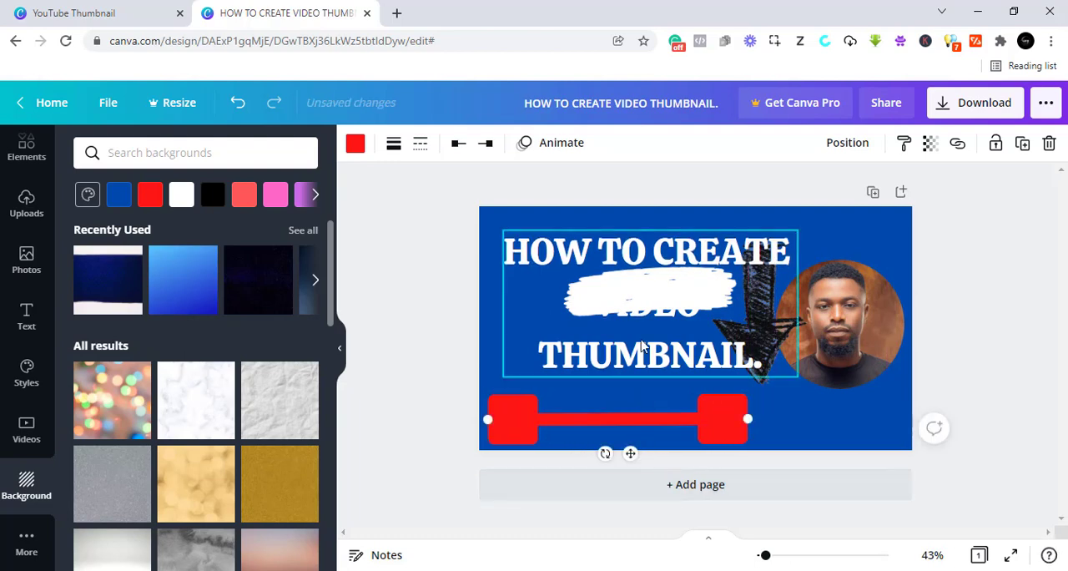
mouse_move(644, 353)
mouse_down()
mouse_move(614, 361)
mouse_move(626, 358)
mouse_up()
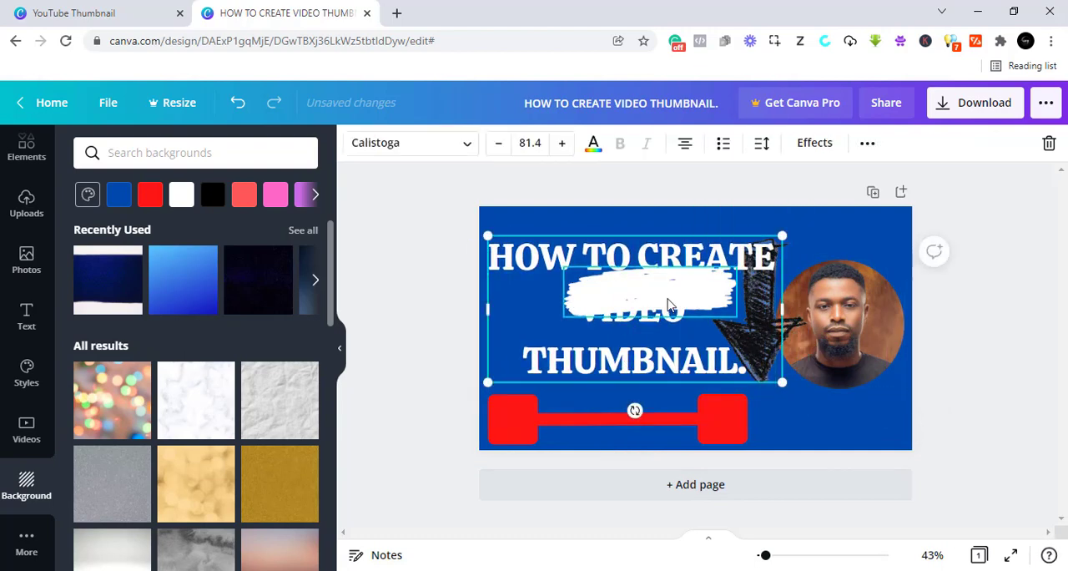
- Delete the white brush stroke covering the heading and nudge the heading slightly towards the thumbnail's upper-left corner
mouse_move(691, 309)
mouse_down()
mouse_move(687, 350)
mouse_move(734, 327)
mouse_up()
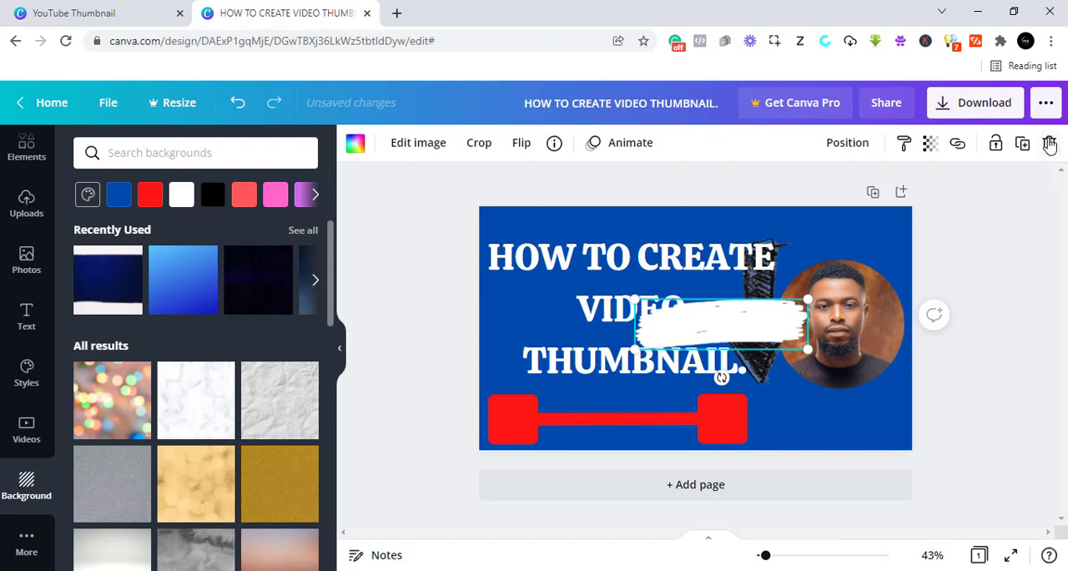
click(1049, 146)
click(777, 331)
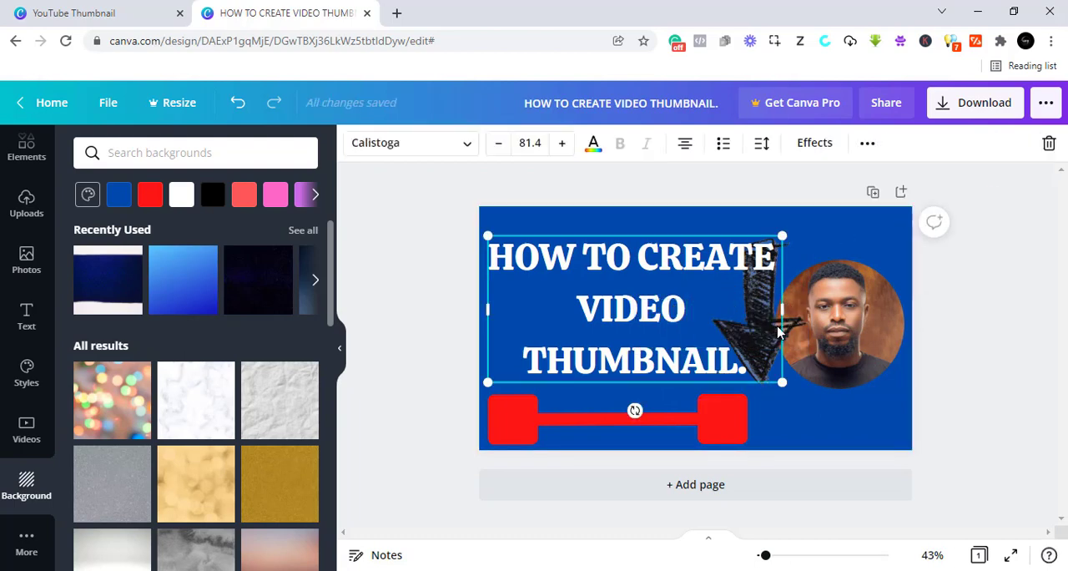
mouse_move(778, 331)
mouse_down()
mouse_move(802, 332)
mouse_move(771, 325)
mouse_up()
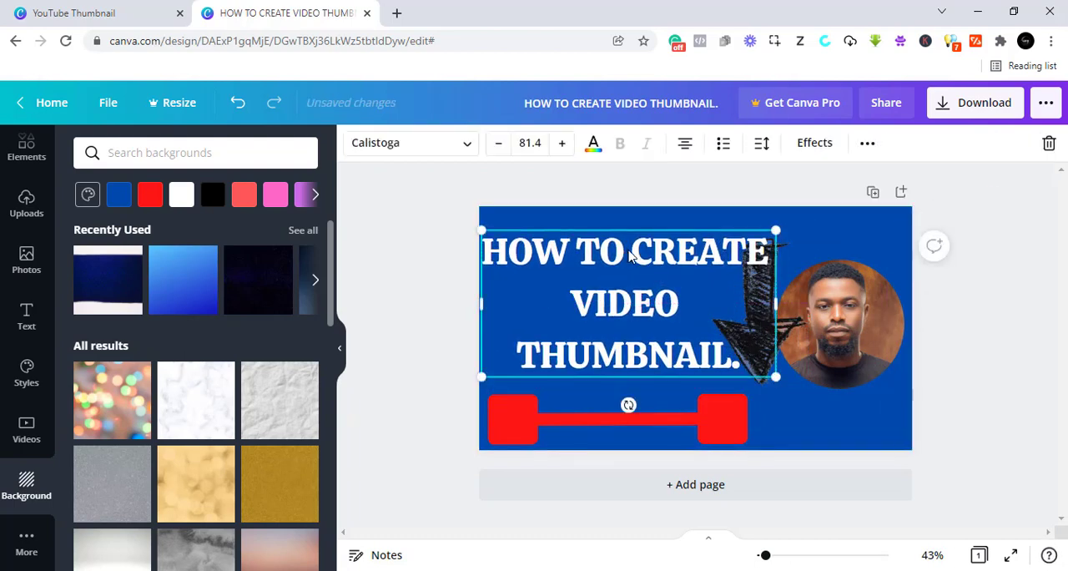
- Break the heading after "HOW TO" so it runs over four lines, and enlarge its text to font size 99
double_click(632, 254)
click(631, 250)
key(Return)
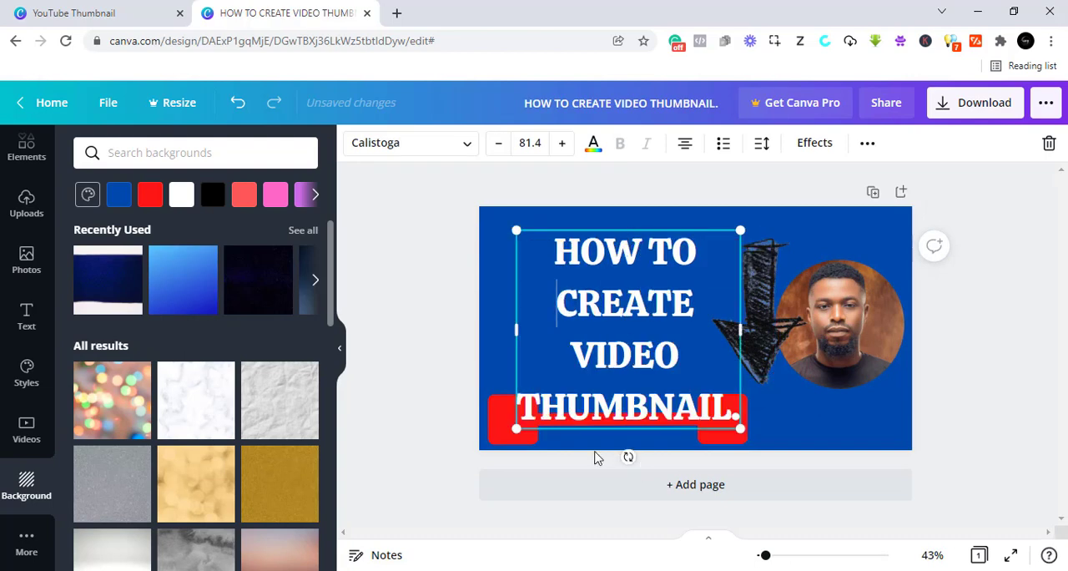
drag(515, 432, 482, 456)
drag(739, 234, 757, 218)
- Move the black arrow away from the heading onto the portrait, and shift the heading up to fit within the thumbnail's height
click(794, 346)
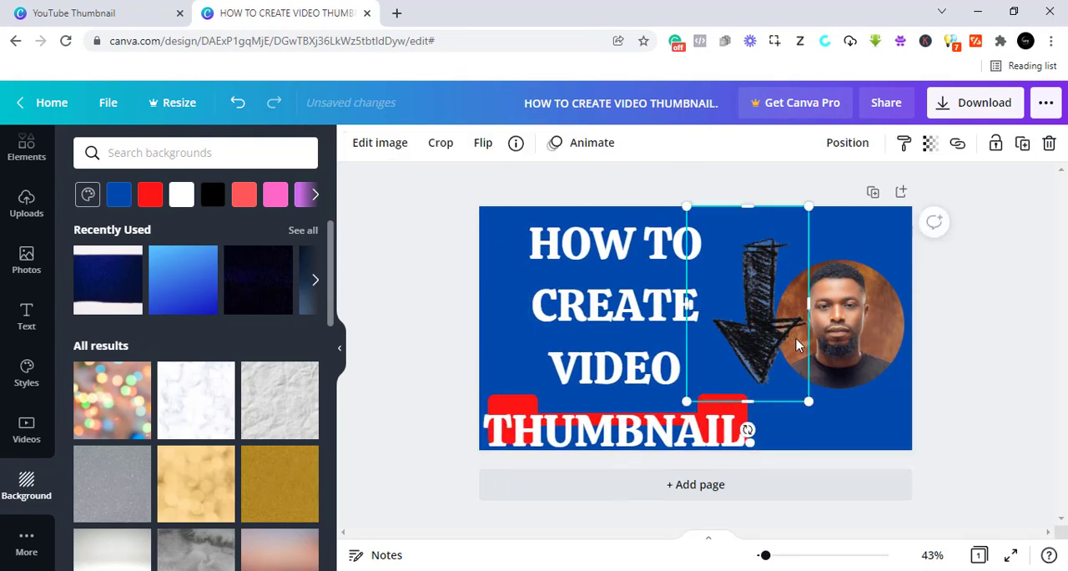
drag(782, 332, 871, 387)
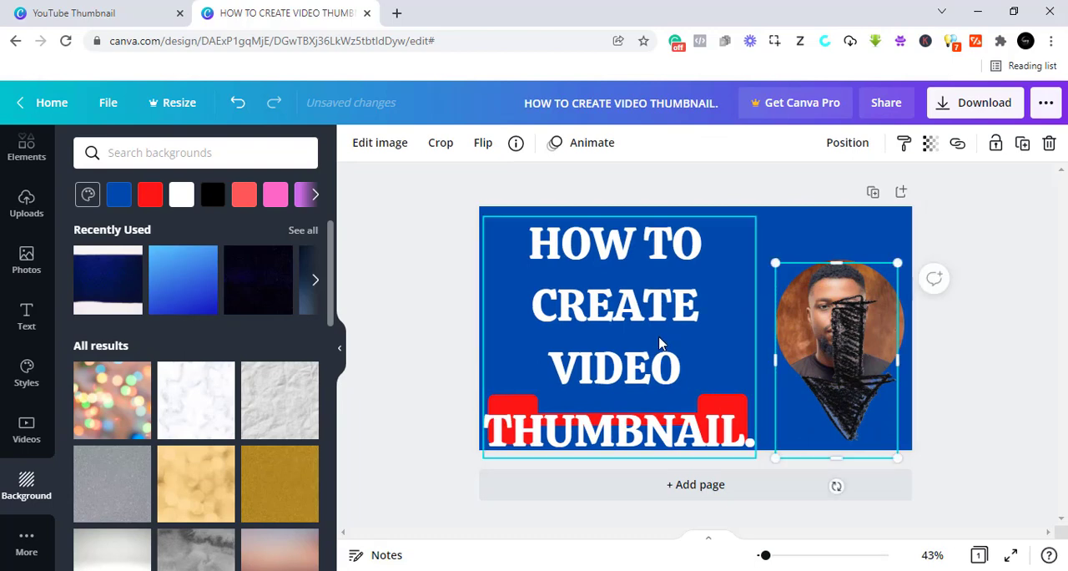
drag(660, 342, 664, 335)
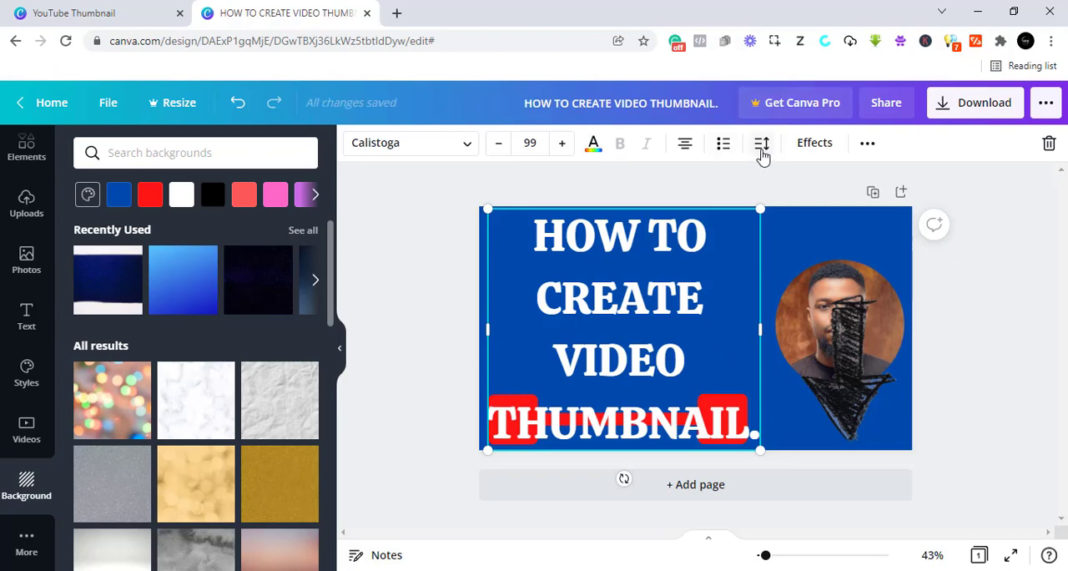
- Reduce the heading's line spacing to 1 and anchor its text box to the middle
click(761, 144)
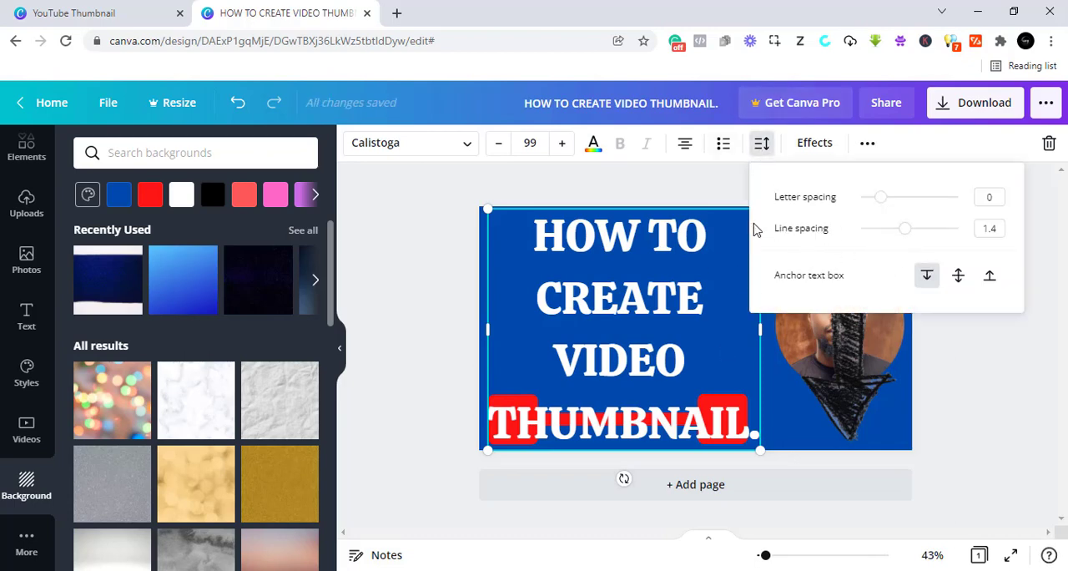
mouse_move(906, 233)
mouse_down()
mouse_move(874, 239)
mouse_move(894, 240)
mouse_up()
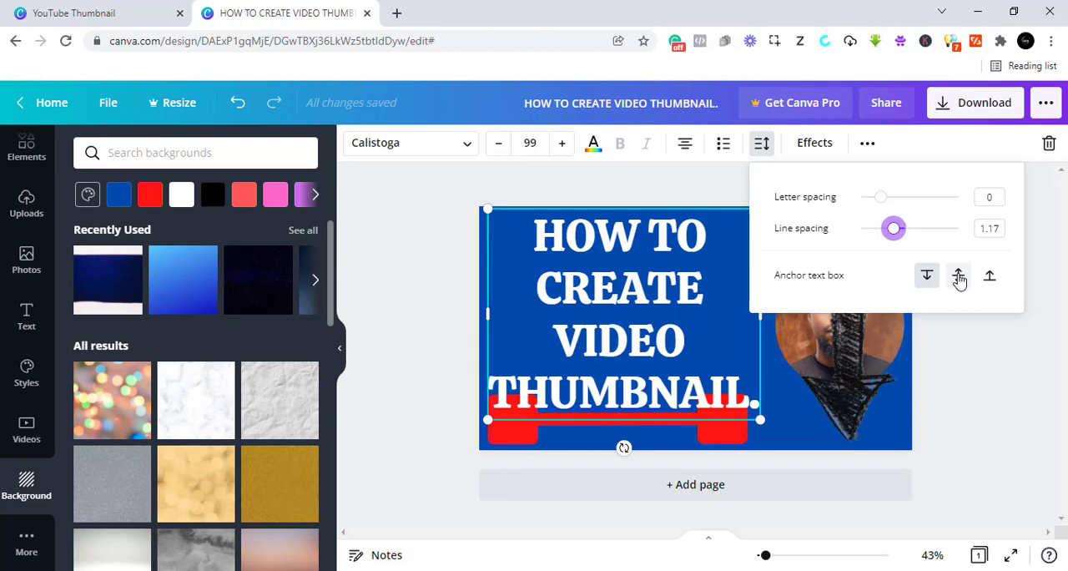
click(959, 281)
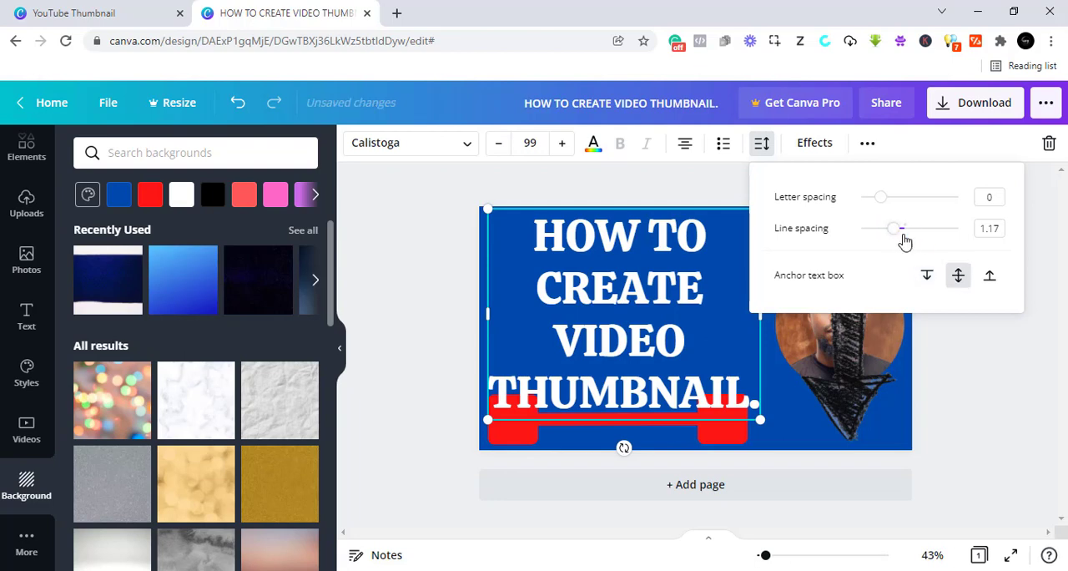
mouse_move(896, 232)
mouse_down()
mouse_move(884, 228)
mouse_move(888, 236)
mouse_up()
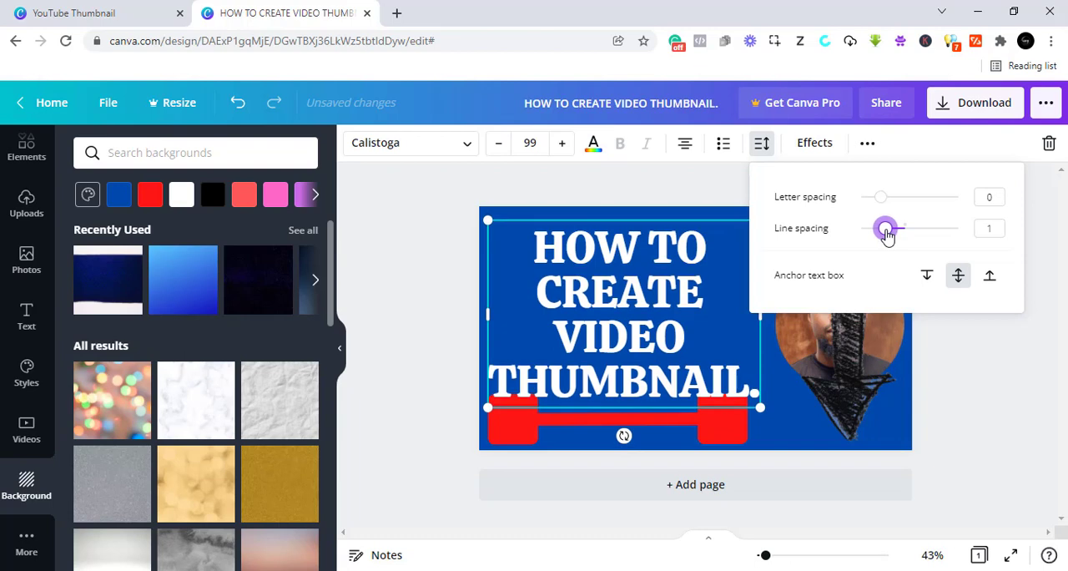
- Shift the heading slightly up and towards the portrait, and align the red line's left end with its left side
click(604, 335)
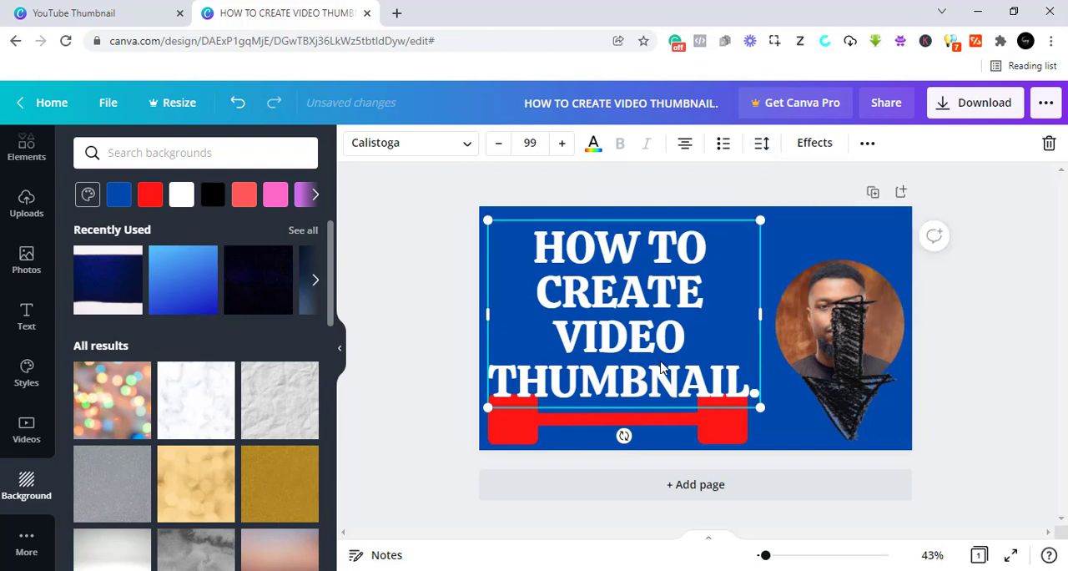
mouse_move(639, 354)
mouse_down()
mouse_move(655, 353)
mouse_move(634, 349)
mouse_up()
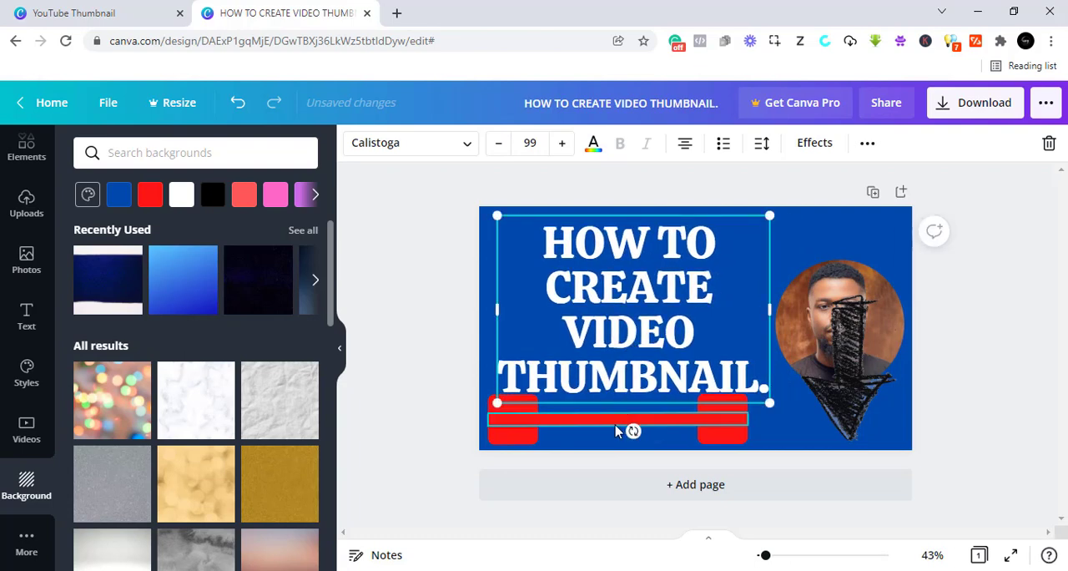
drag(615, 429, 608, 430)
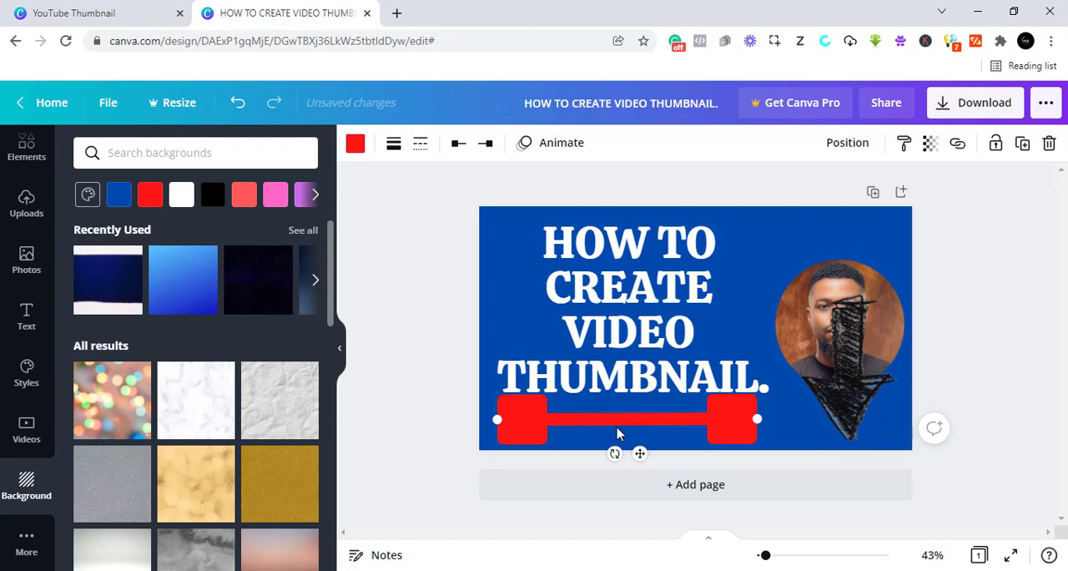
- Delete the black arrow covering the portrait and change the heading's last word to "THUMBNAILS."
click(843, 380)
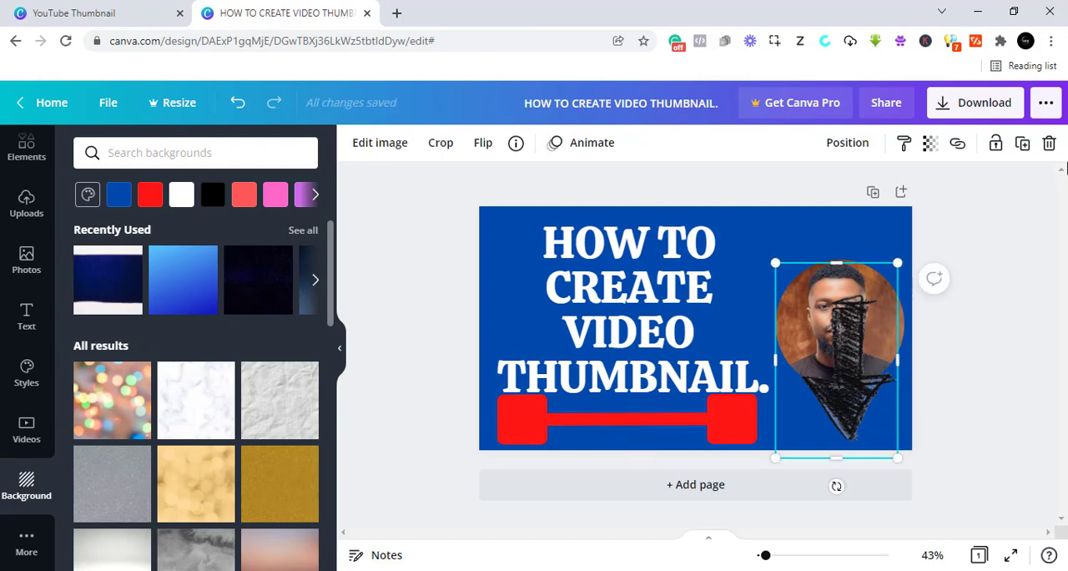
click(1048, 144)
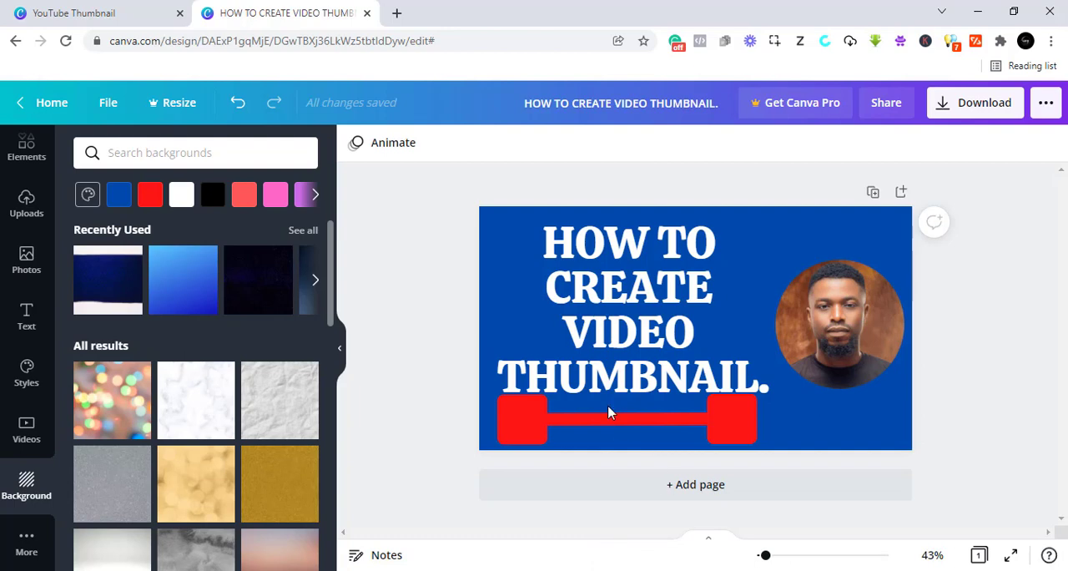
click(615, 349)
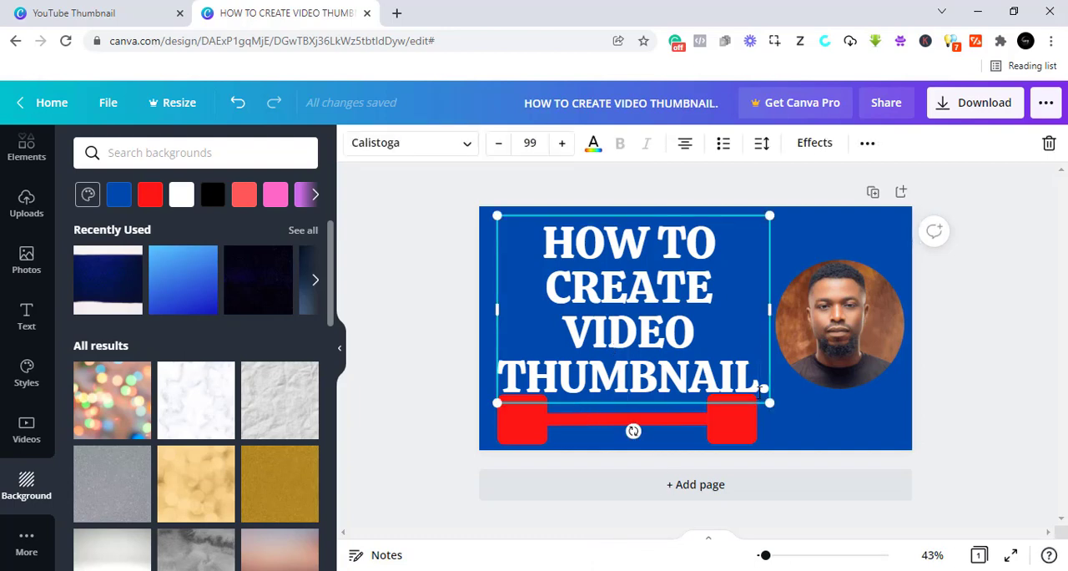
text(S)
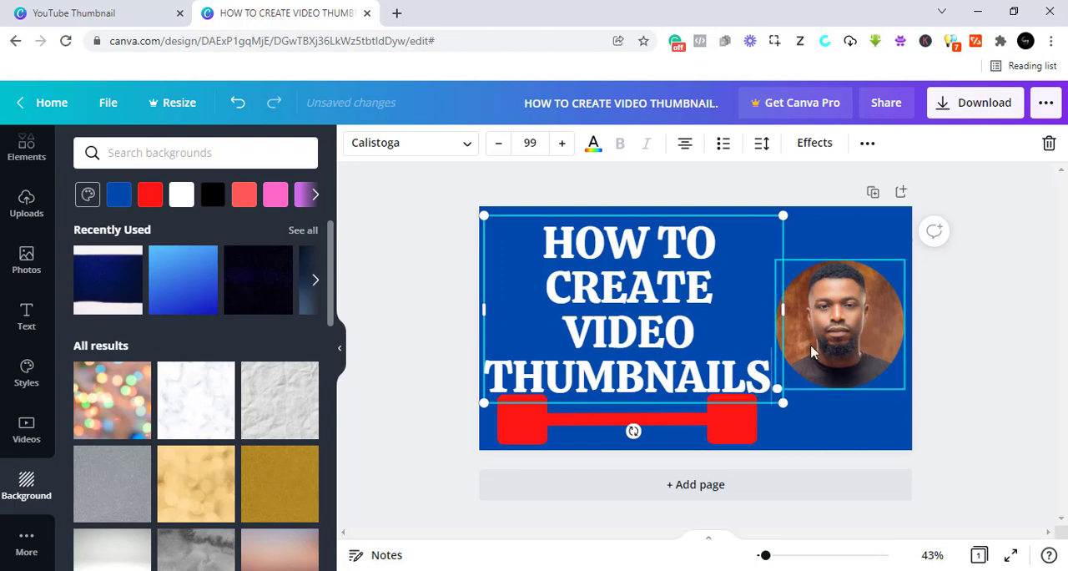
- Delete the red line below the heading and reduce the heading's text to font size 95
click(676, 429)
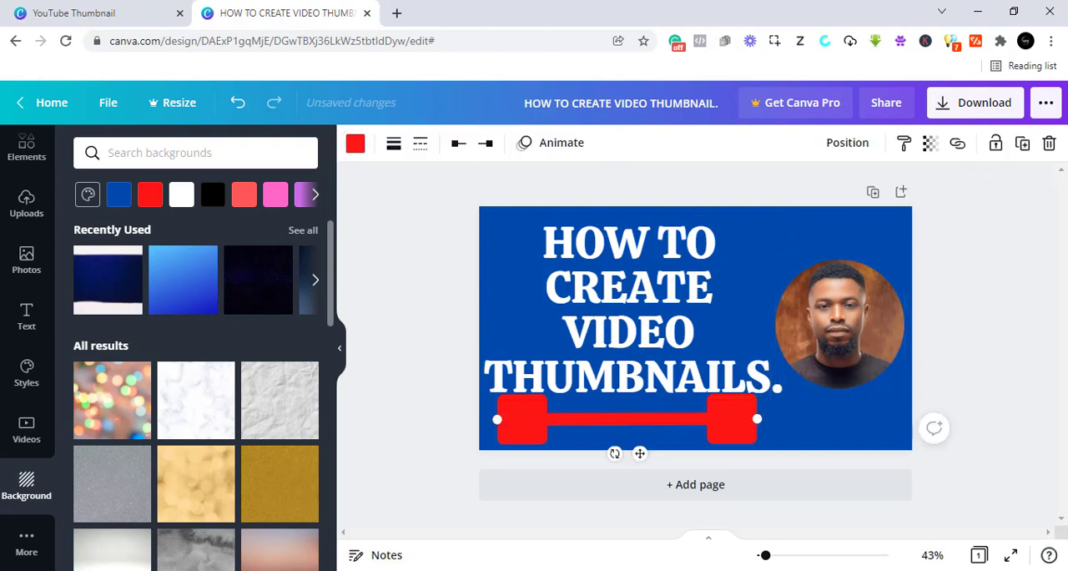
click(1050, 144)
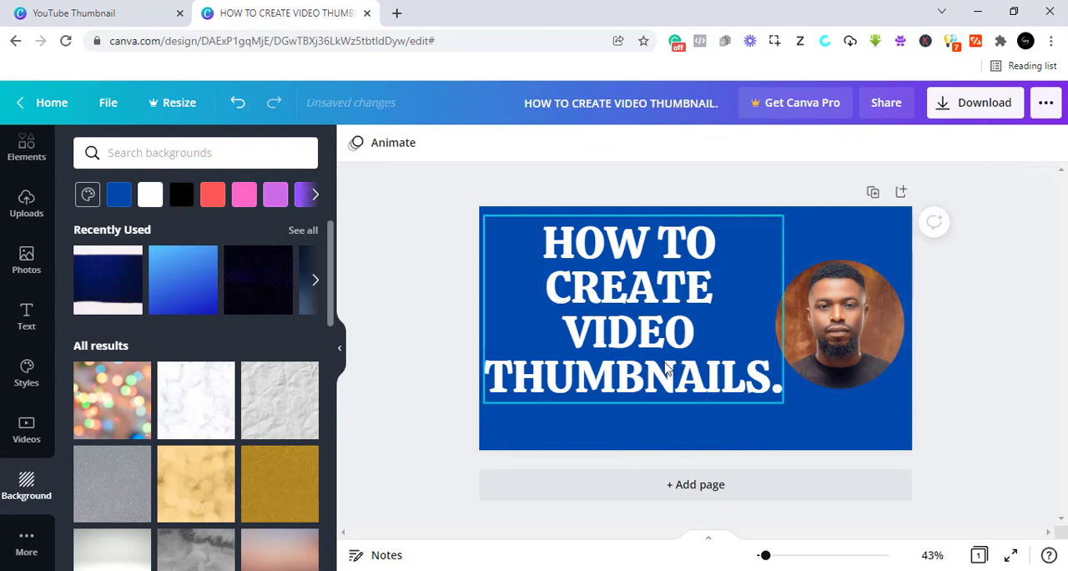
click(755, 388)
mouse_move(784, 406)
mouse_down()
mouse_move(729, 374)
mouse_move(759, 379)
mouse_move(772, 396)
mouse_up()
- Swap the heading and the portrait so the portrait sits on the thumbnail's left side, and enlarge the portrait slightly
drag(639, 323, 707, 332)
drag(859, 334, 534, 360)
drag(691, 305, 774, 333)
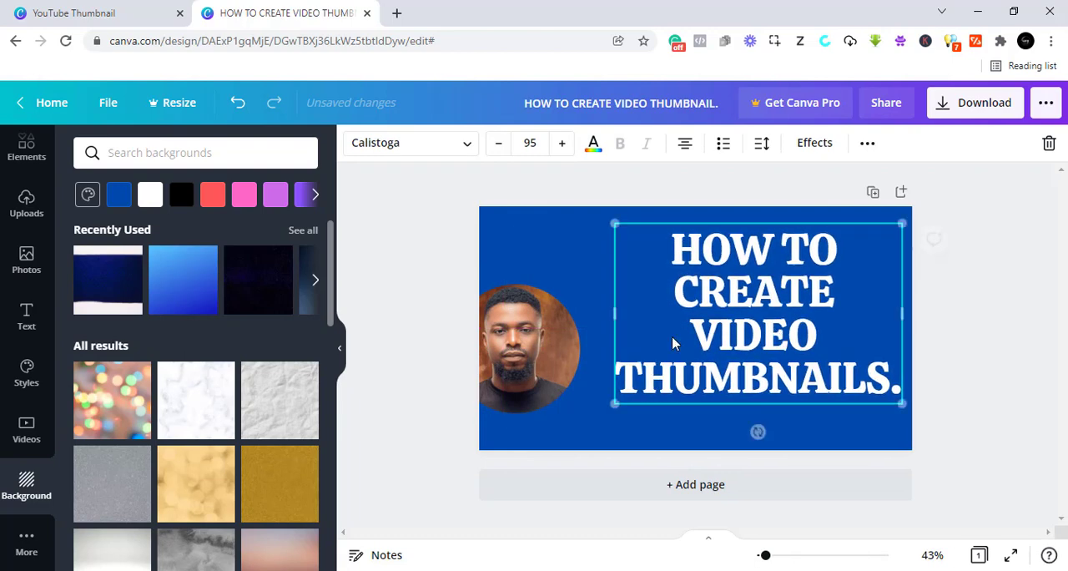
drag(560, 375, 594, 322)
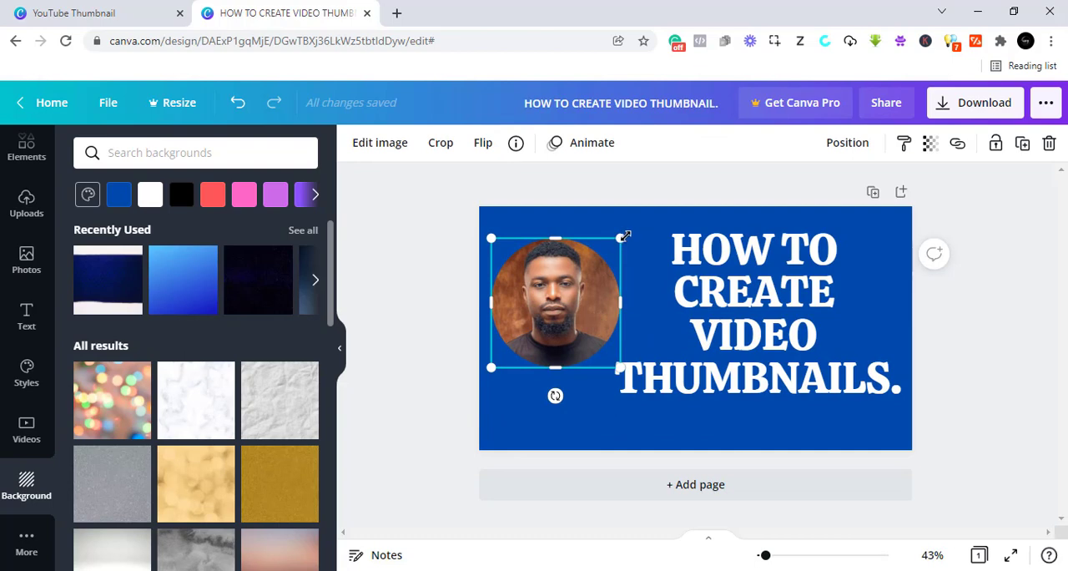
drag(622, 237, 636, 231)
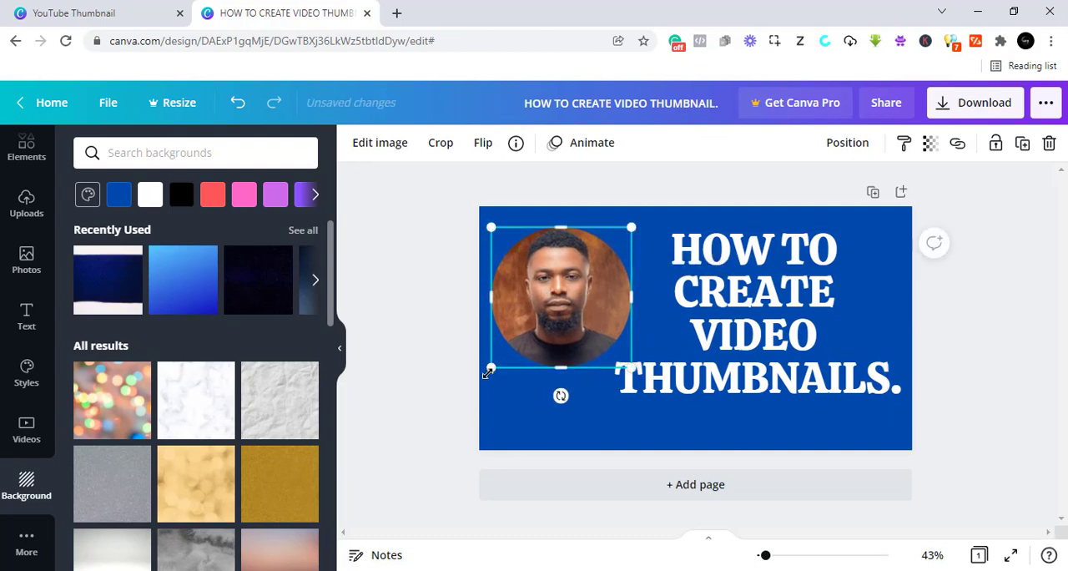
drag(488, 374, 484, 376)
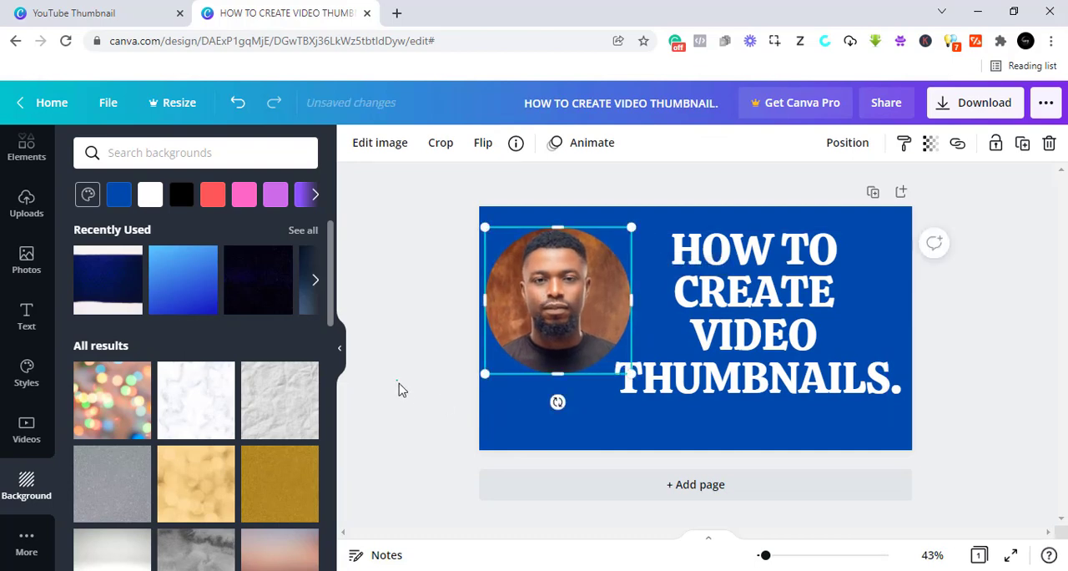
- Enlarge the heading's text to font size 101 and move the heading slightly up beside the portrait
click(834, 415)
click(802, 392)
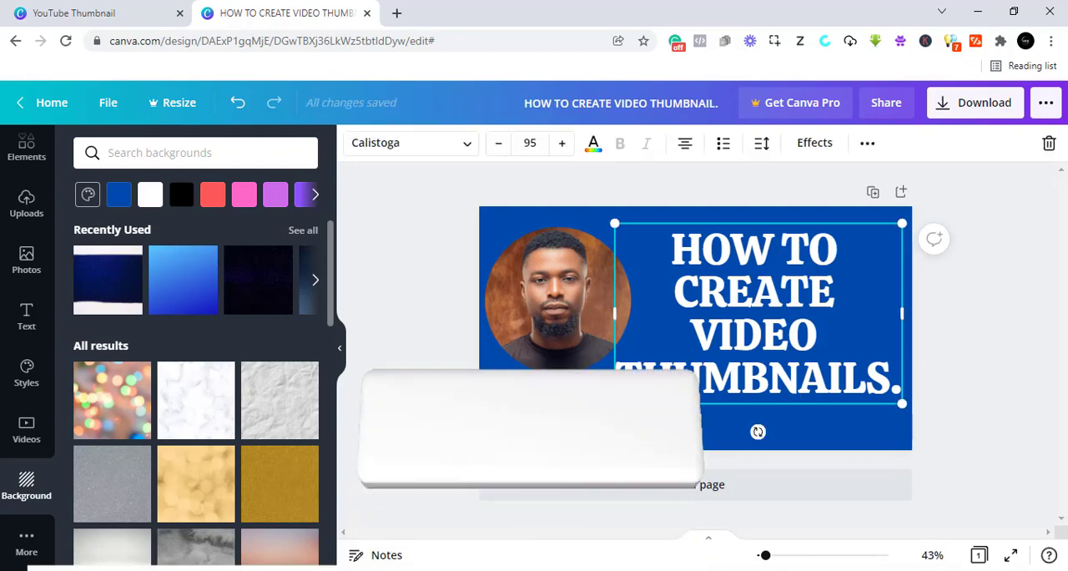
drag(614, 404, 596, 414)
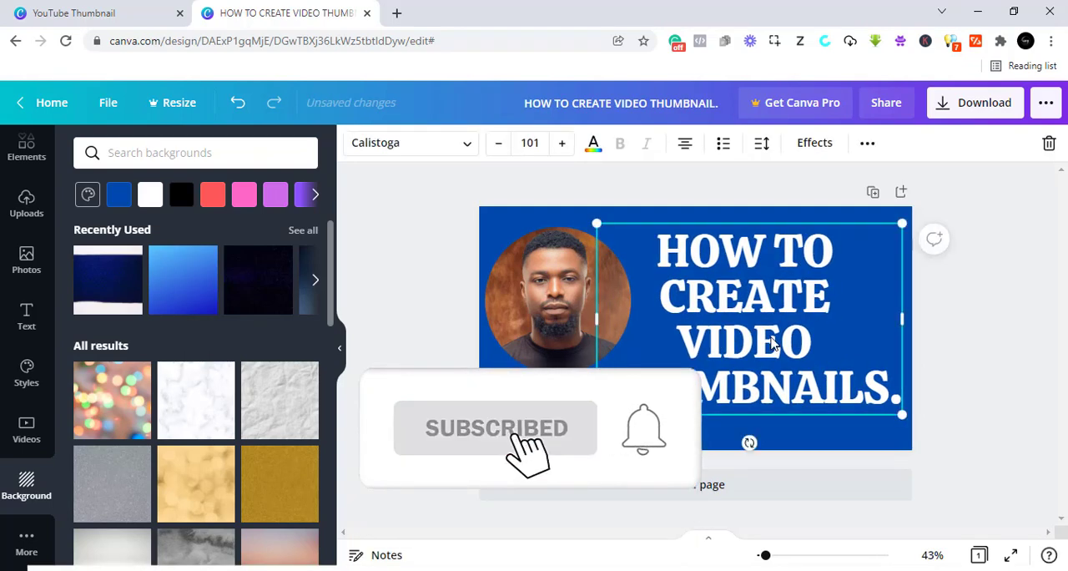
drag(771, 342, 743, 338)
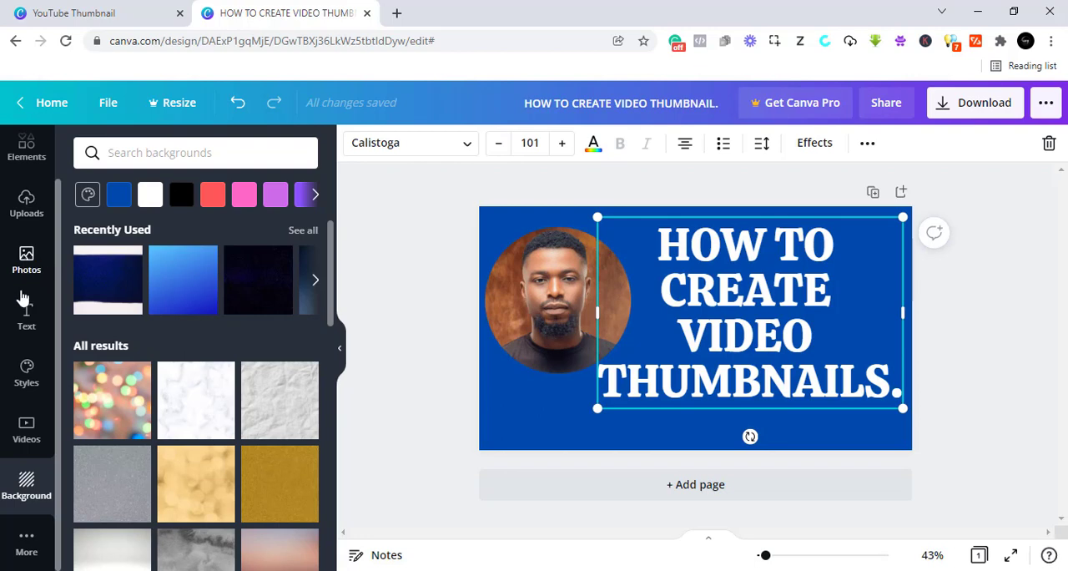
- Add the recently used white brush stroke and enlarge it to cover the word "THUMBNAILS." along the thumbnail's lower part
click(27, 160)
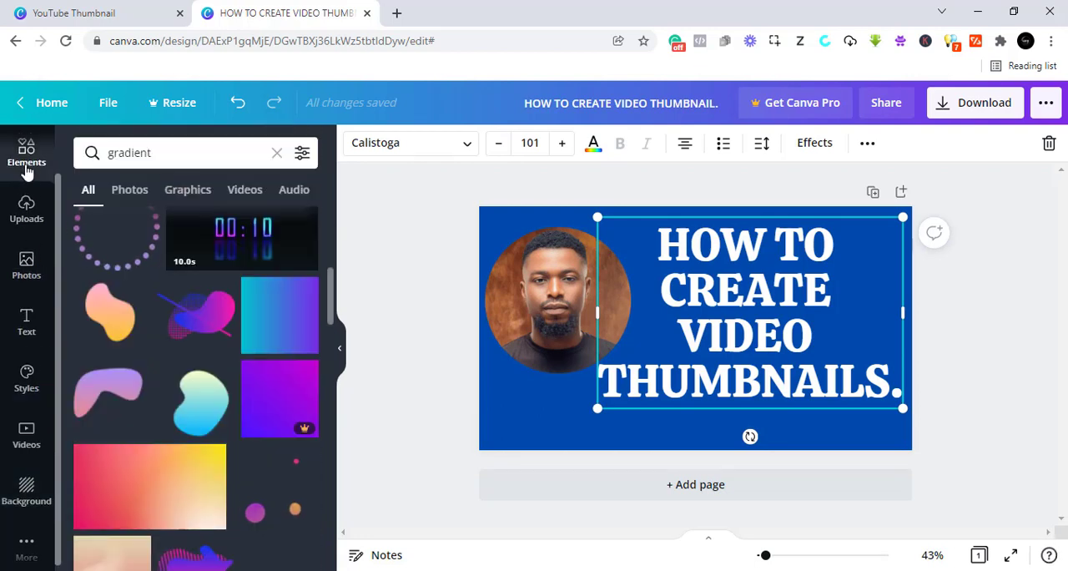
scroll(258, 396, up, 5)
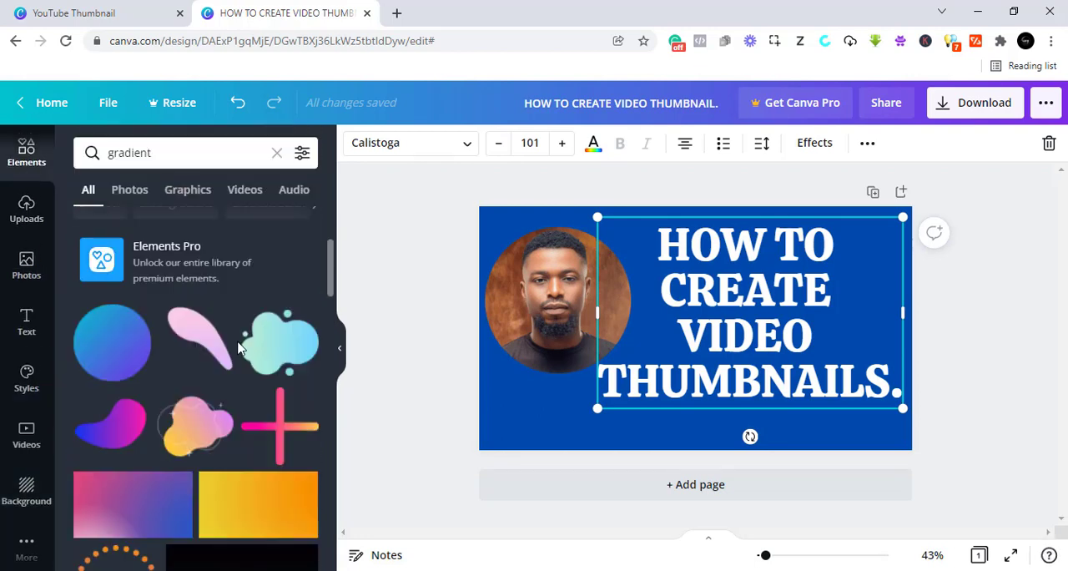
click(276, 155)
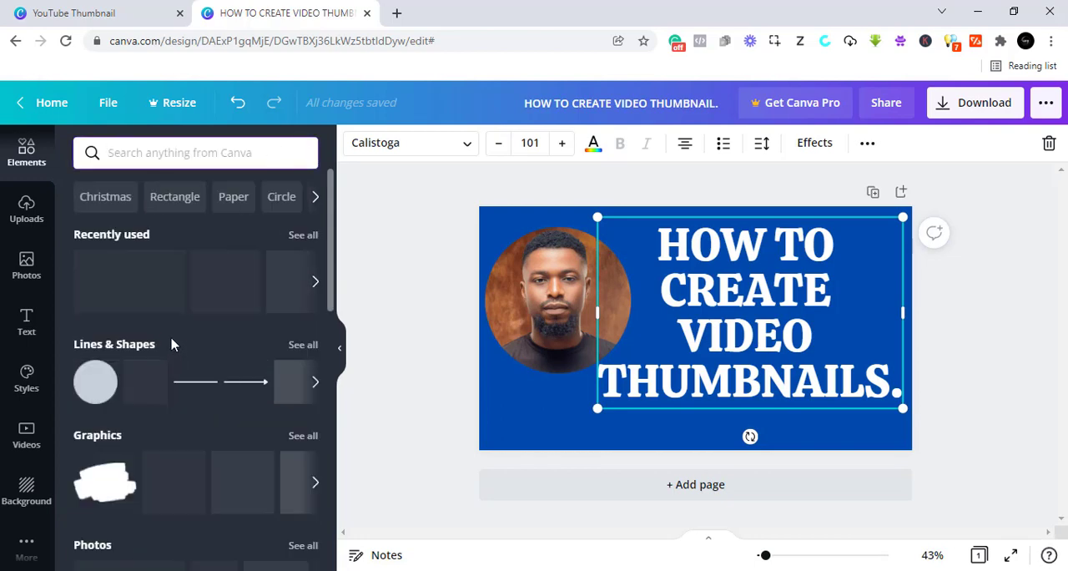
mouse_move(227, 288)
mouse_down()
mouse_move(689, 407)
mouse_move(653, 390)
mouse_move(557, 425)
mouse_up()
mouse_move(789, 420)
mouse_down()
mouse_move(829, 451)
mouse_move(844, 454)
mouse_move(857, 440)
mouse_up()
drag(858, 356, 895, 346)
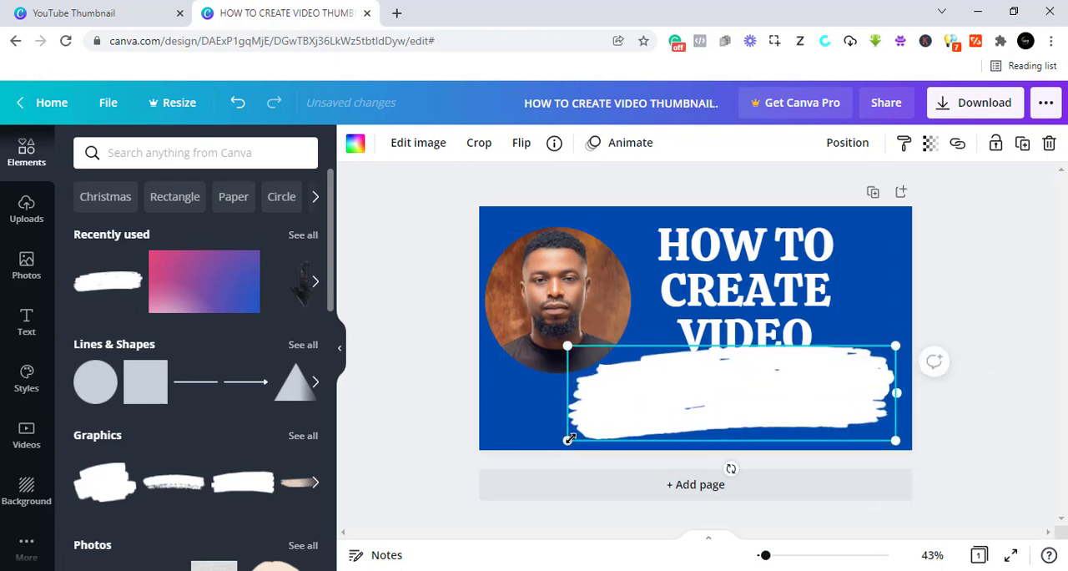
drag(570, 439, 570, 439)
drag(789, 407, 786, 412)
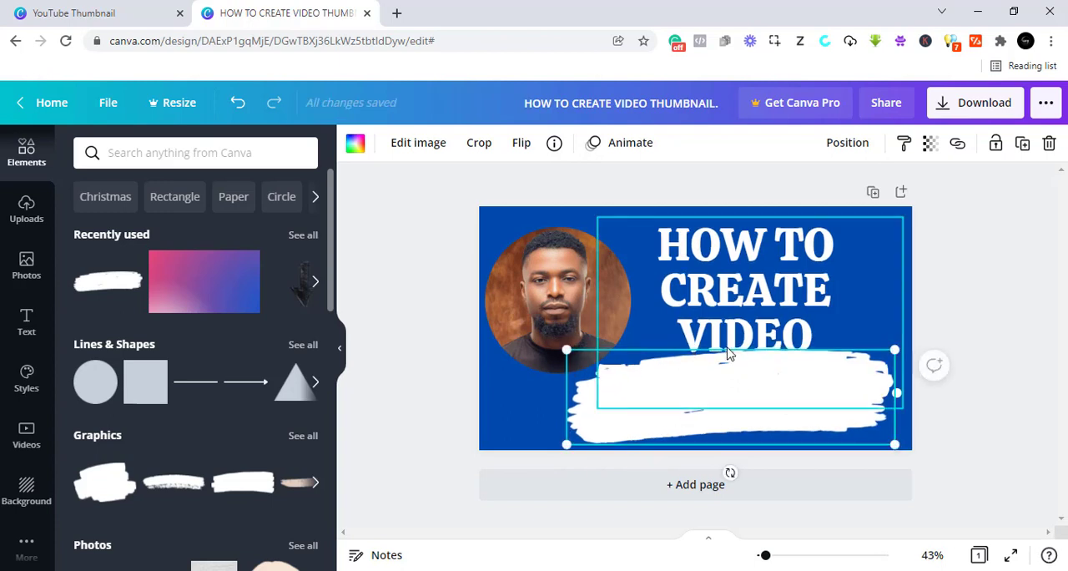
mouse_move(692, 405)
mouse_down()
mouse_move(706, 396)
mouse_move(686, 397)
mouse_up()
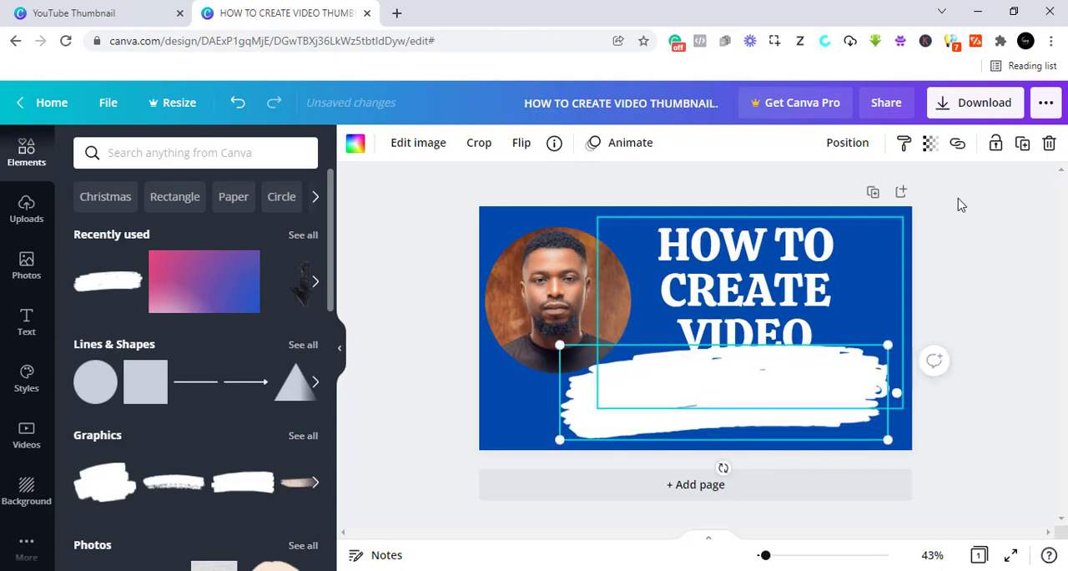
- Send the white brush stroke one layer backwards
click(837, 150)
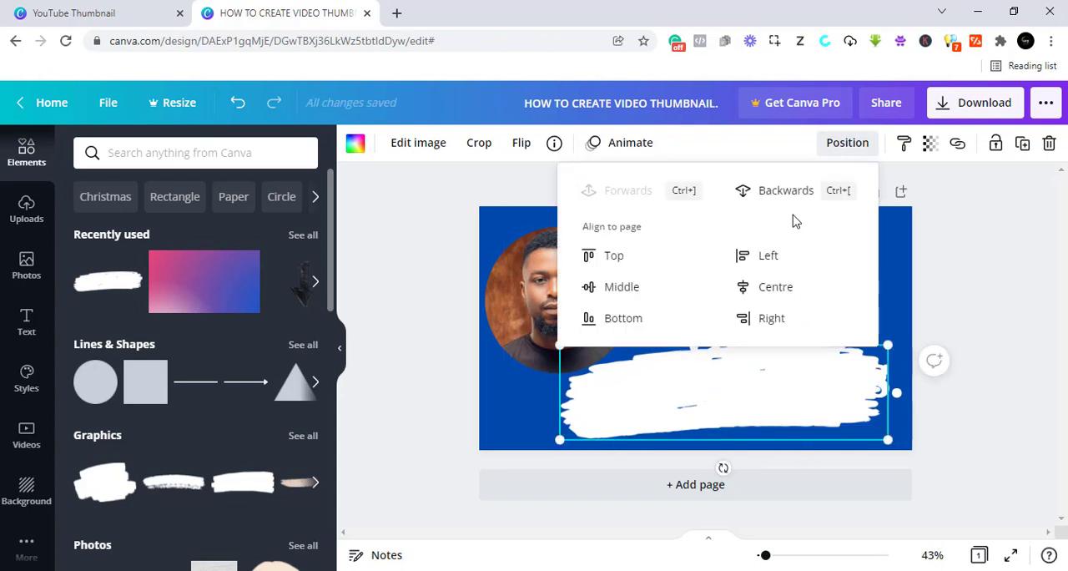
click(790, 194)
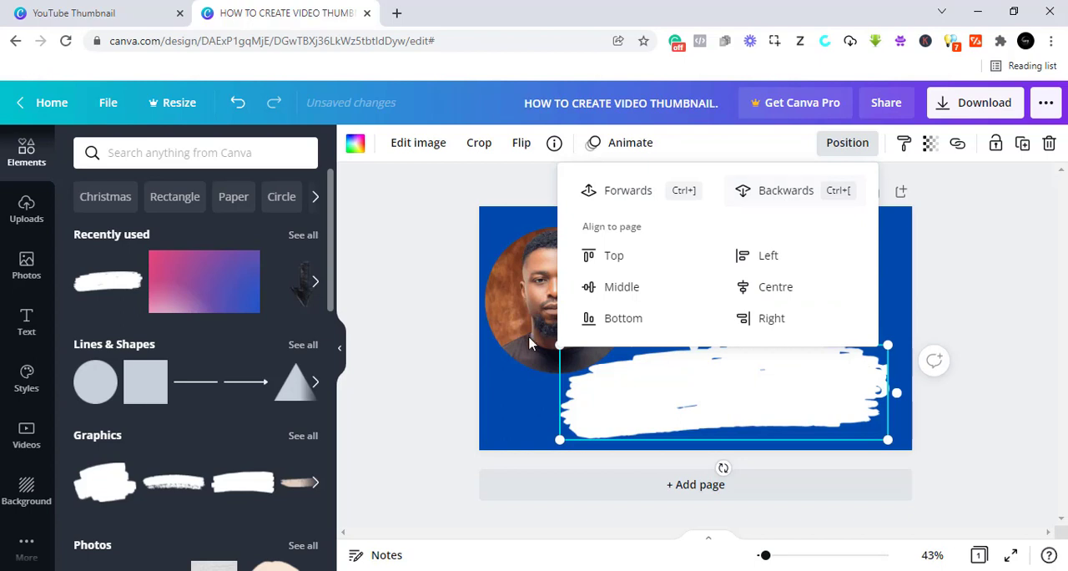
- Recolour the white brush stroke behind "THUMBNAILS." bright red from the default colours and shrink it slightly
click(419, 312)
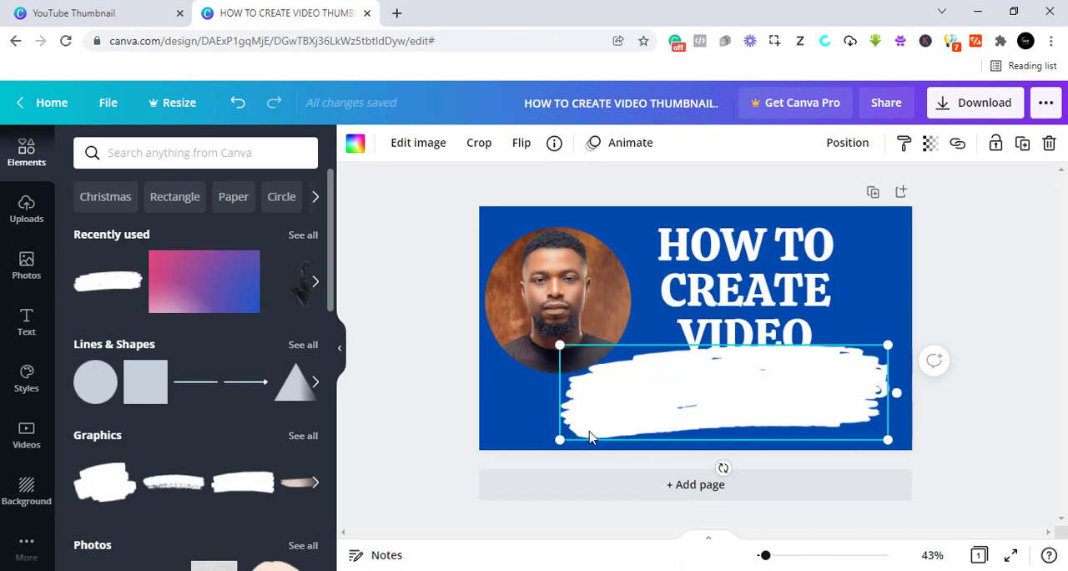
click(355, 145)
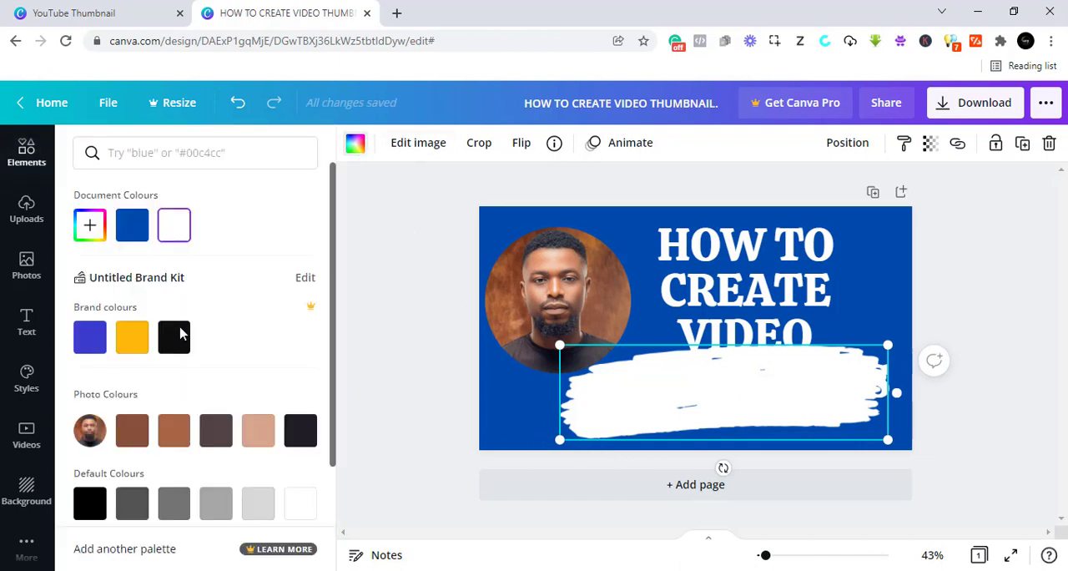
scroll(147, 362, down, 3)
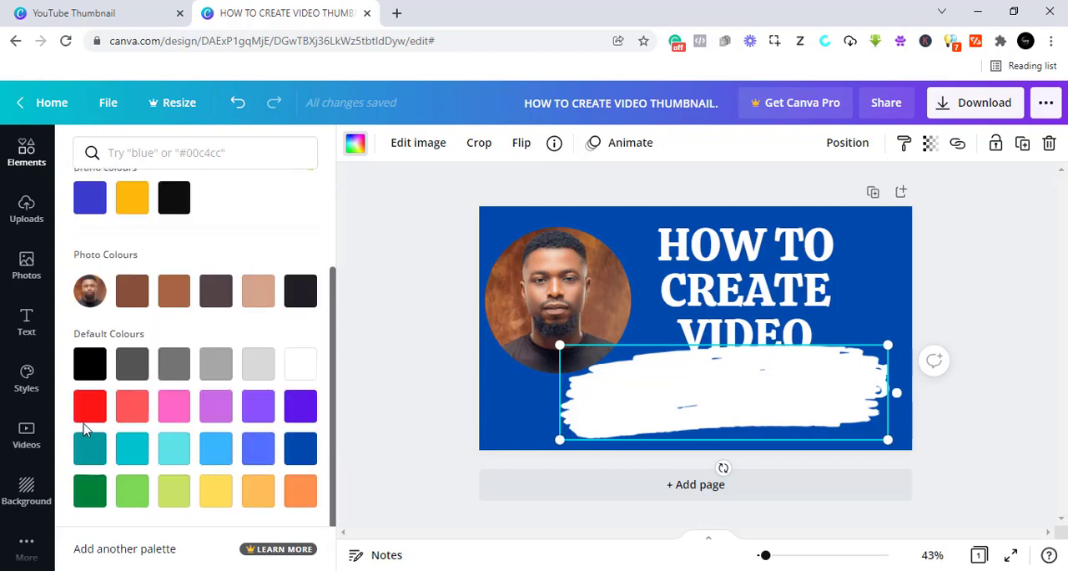
click(90, 405)
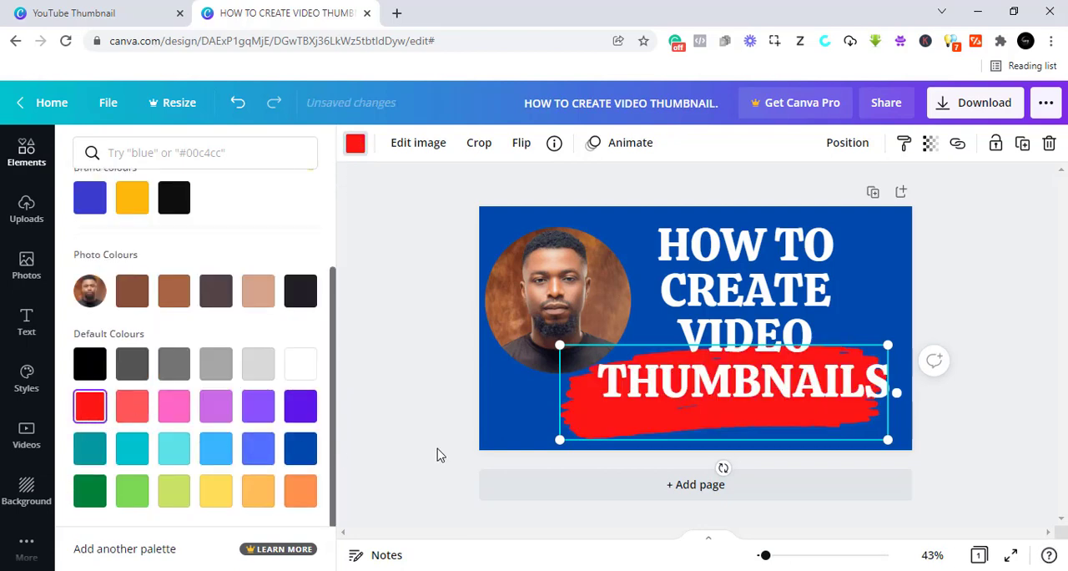
click(437, 387)
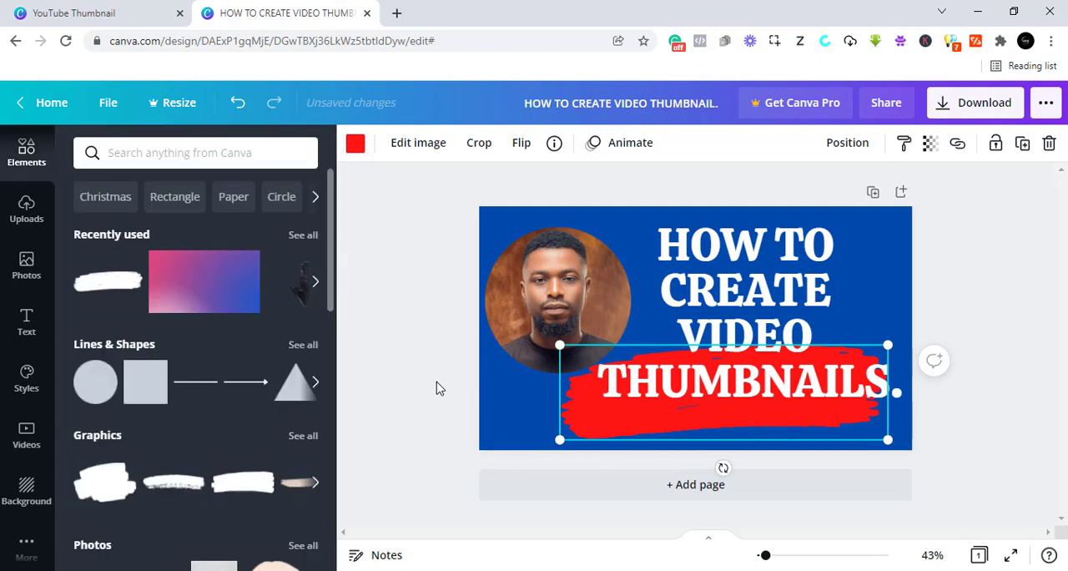
mouse_move(559, 439)
mouse_down()
mouse_move(590, 424)
mouse_move(583, 411)
mouse_up()
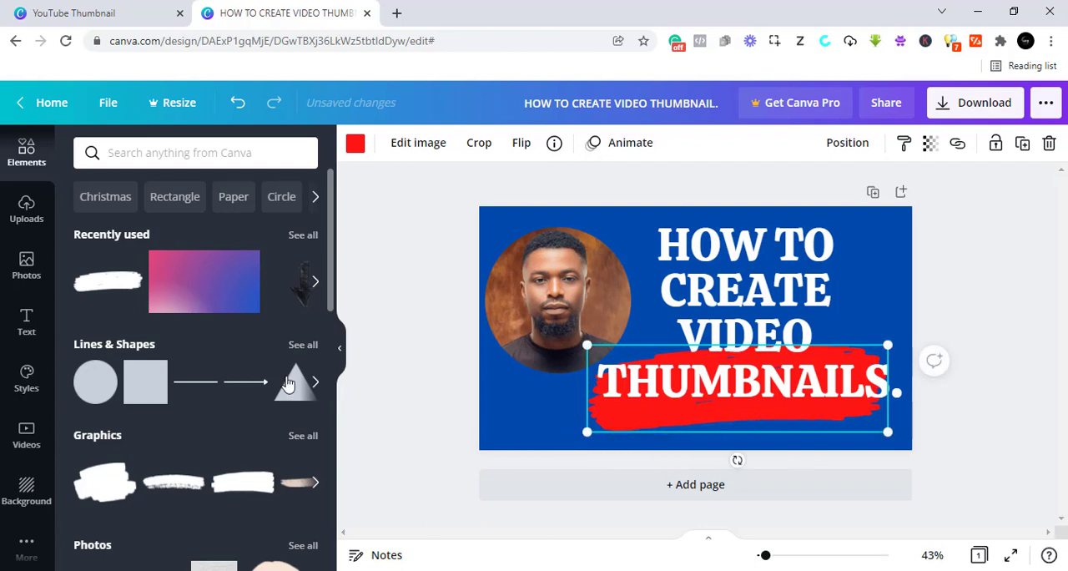
- Add a subheading reading "FAST." to the thumbnail, below the heading
click(27, 321)
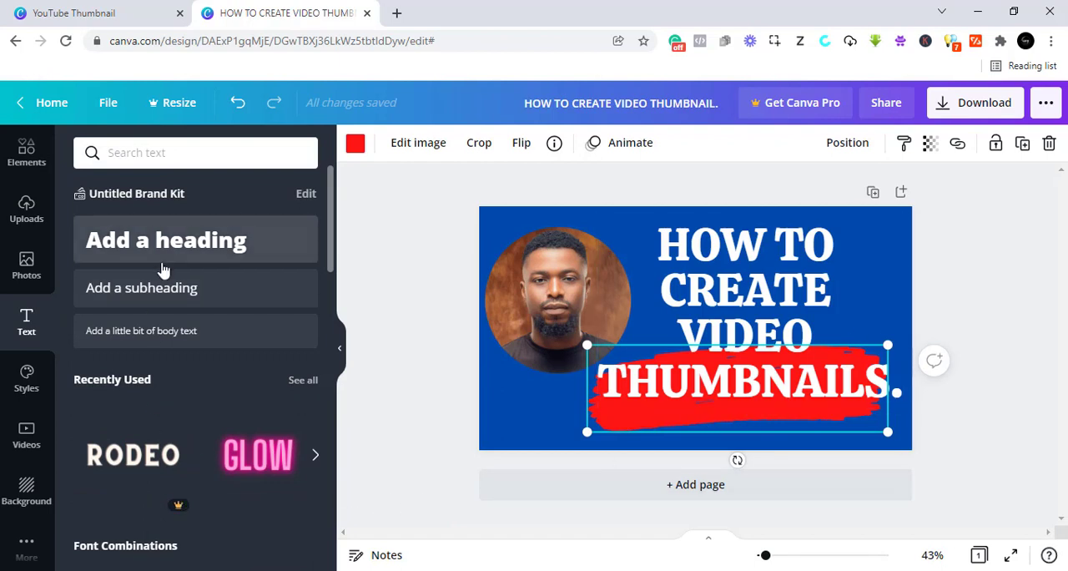
click(183, 298)
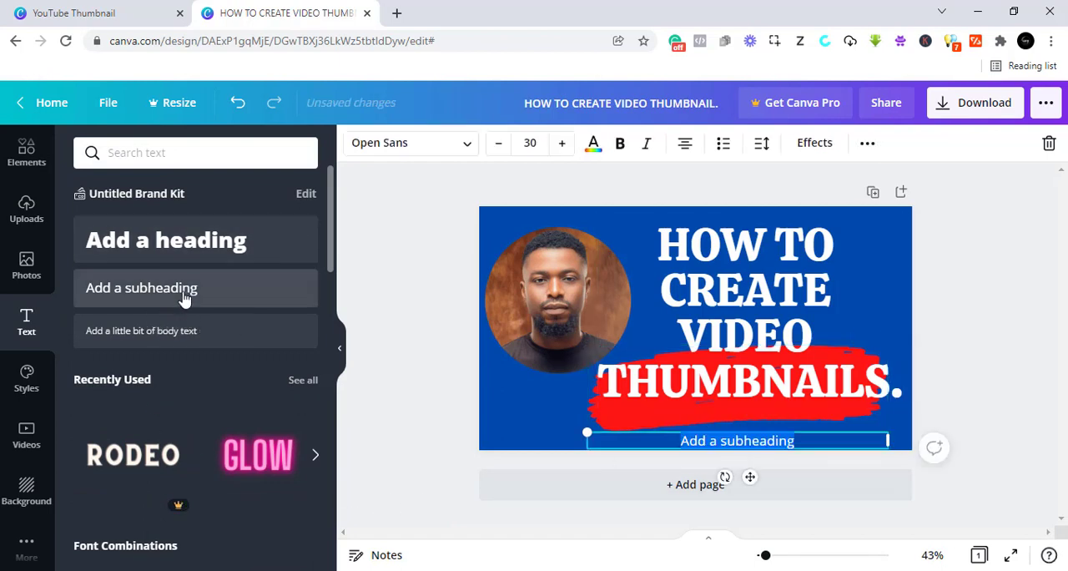
text(FAS)
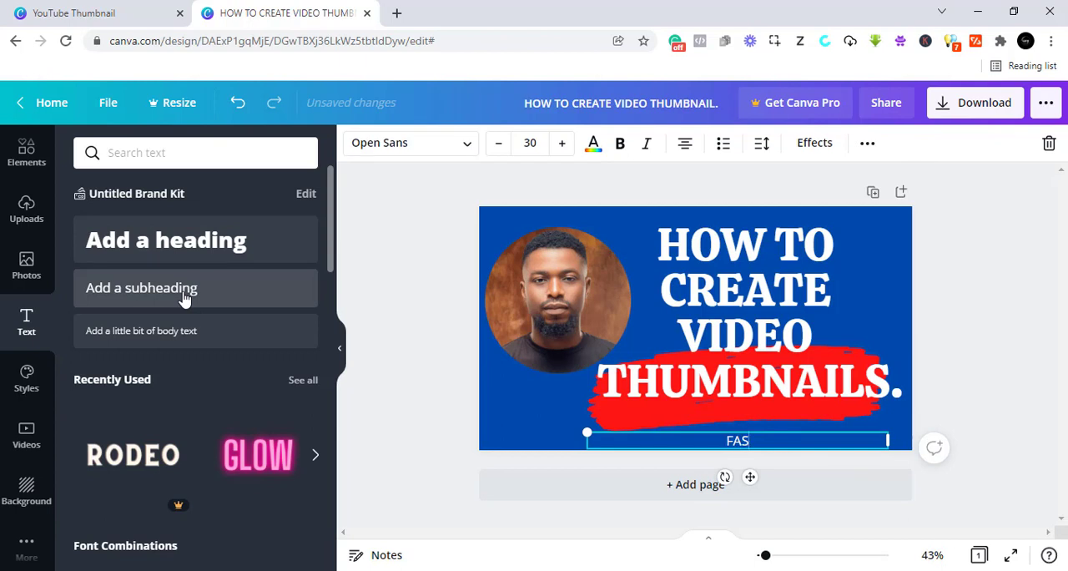
text(T.)
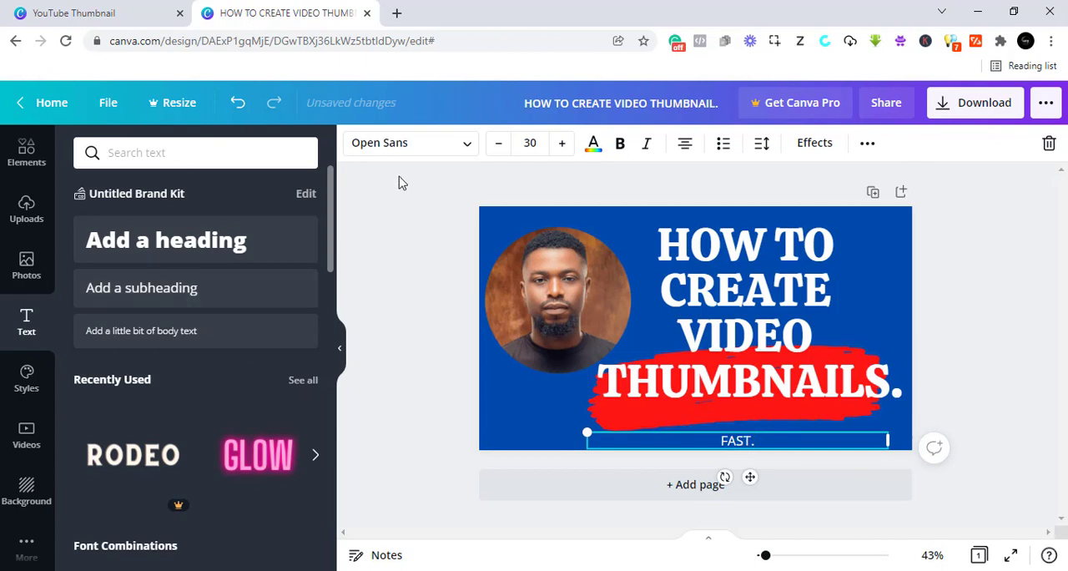
- Try Sukar Black on the "FAST." subheading and switch its font to Noot
click(429, 143)
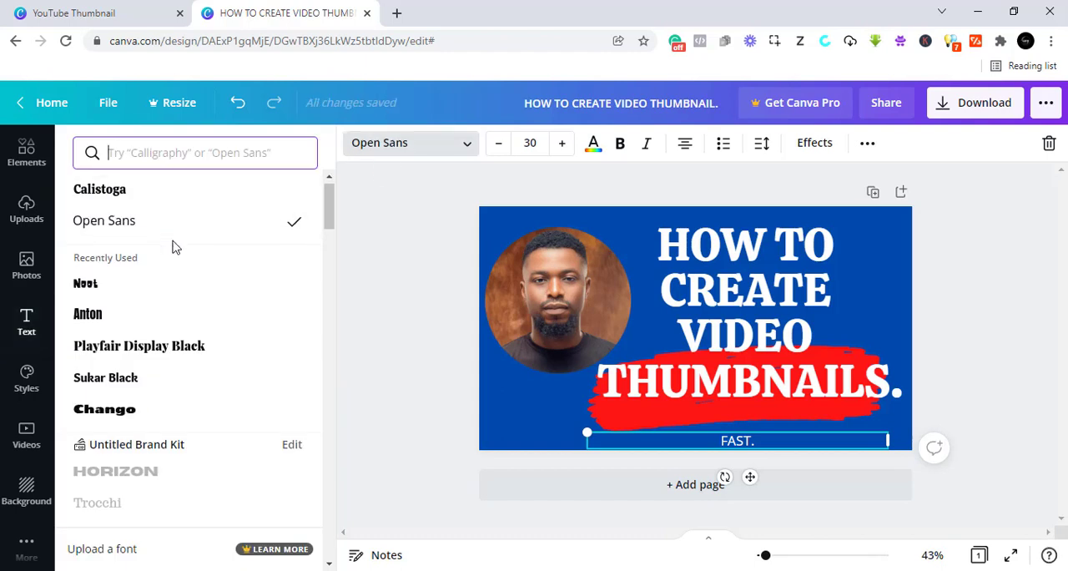
scroll(172, 246, down, 1)
click(107, 304)
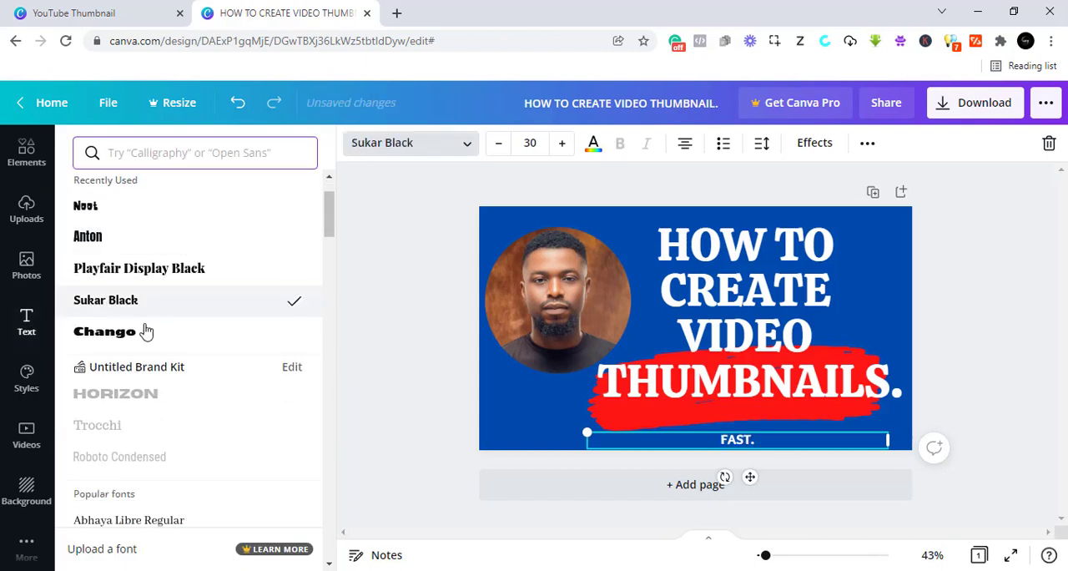
scroll(98, 333, up, 1)
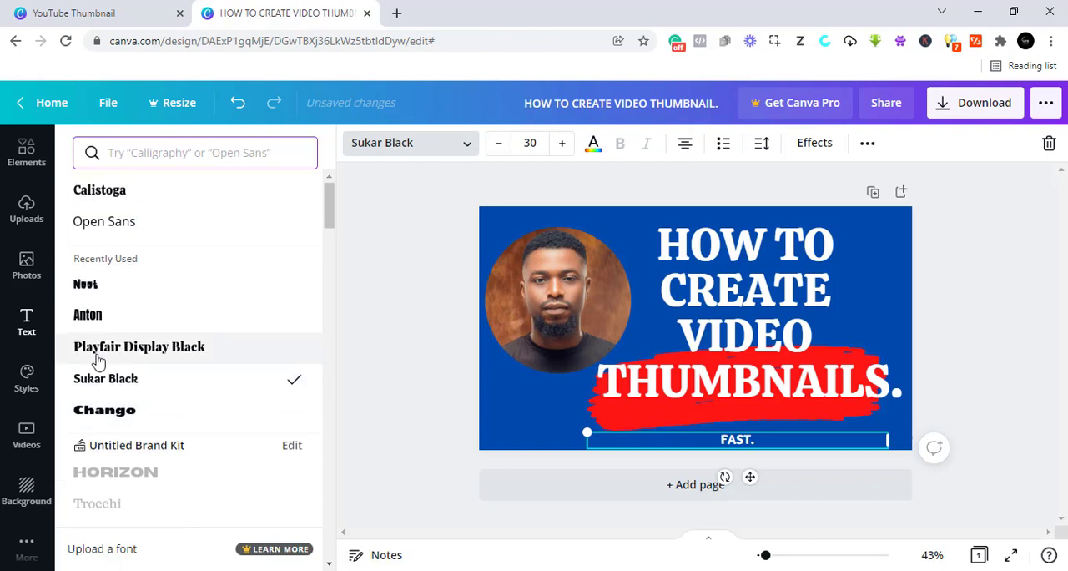
click(134, 289)
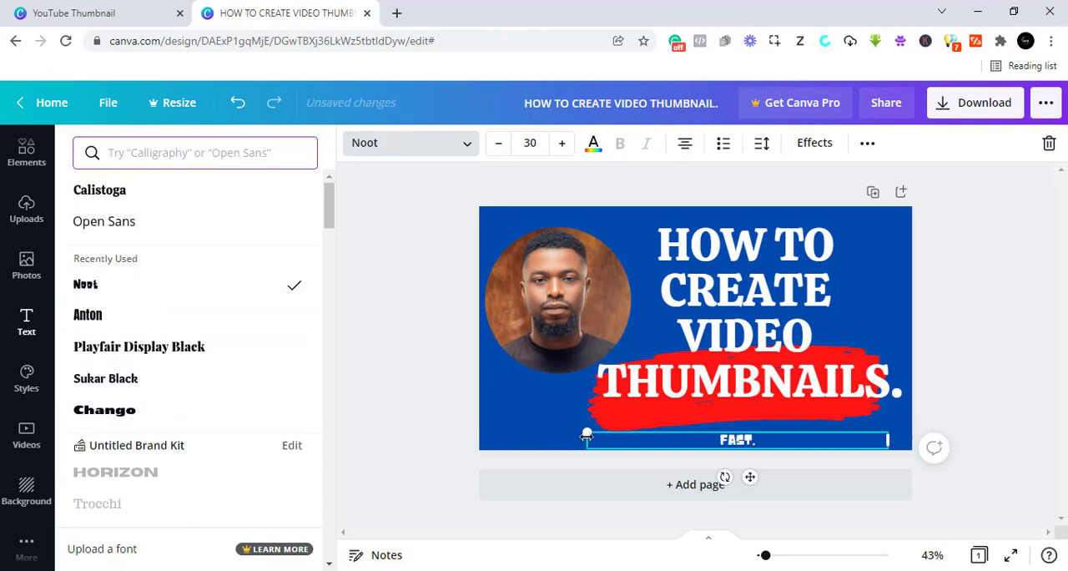
- Enlarge the "FAST." subheading to about font size 47.8 and shift it under the word "THUMBNAILS."
drag(574, 427, 518, 398)
drag(484, 391, 479, 392)
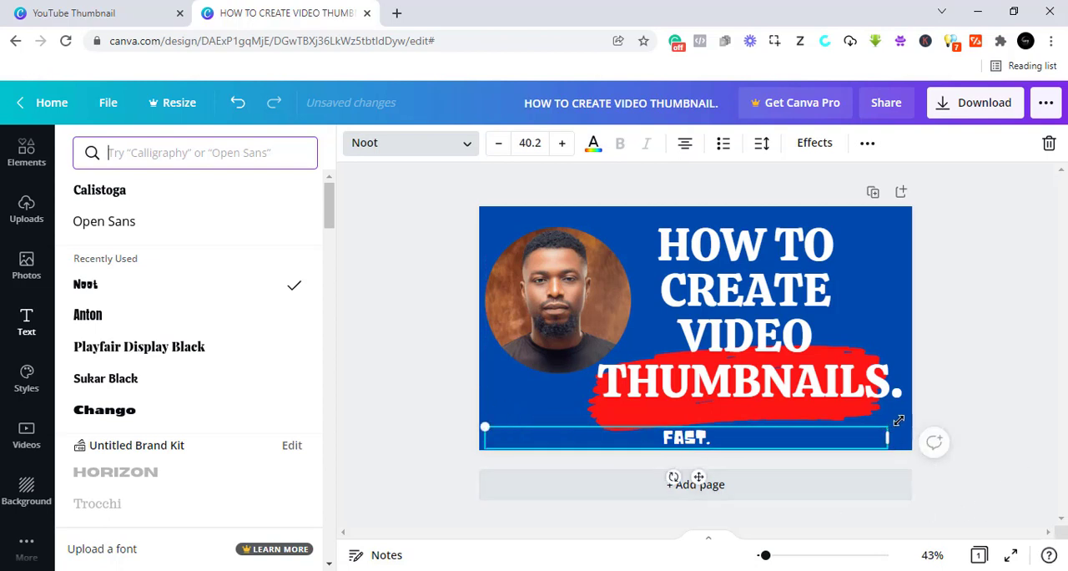
drag(899, 419, 934, 423)
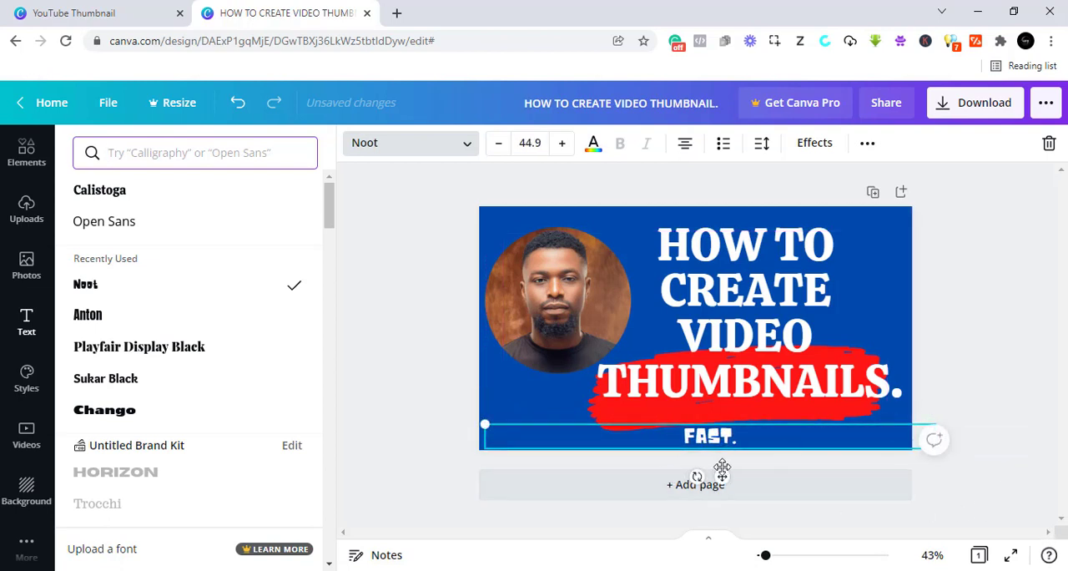
drag(719, 475, 769, 479)
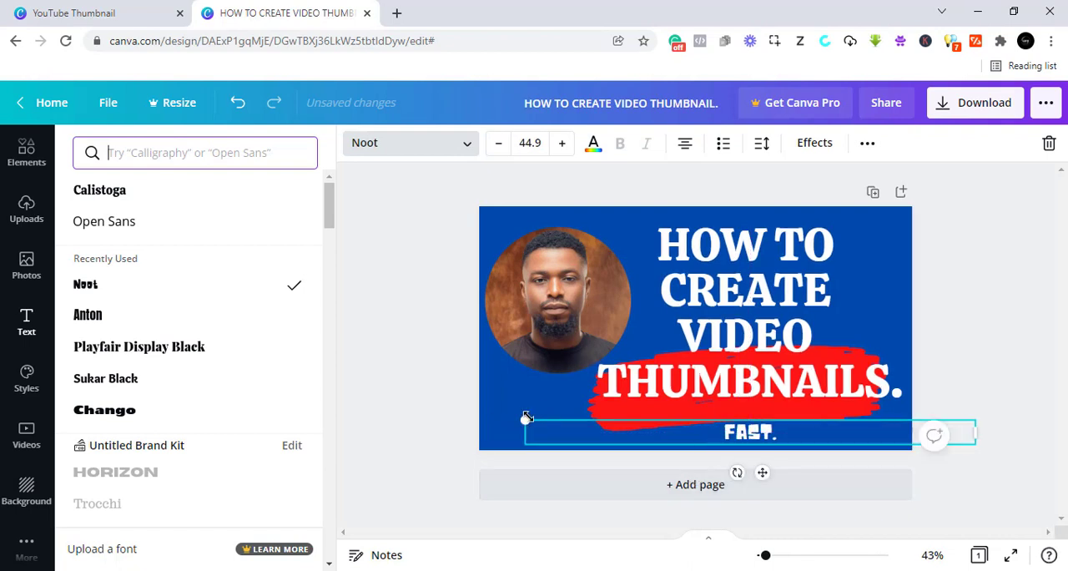
drag(527, 417, 499, 404)
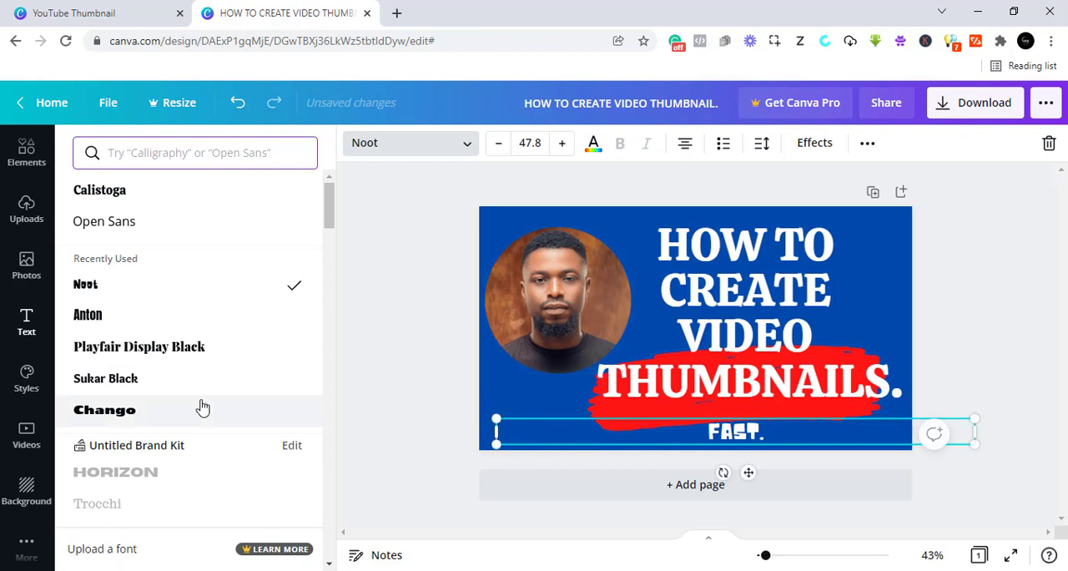
- Search the fonts for "BR" and apply the Brake font to the "FAST." subheading
scroll(131, 421, down, 6)
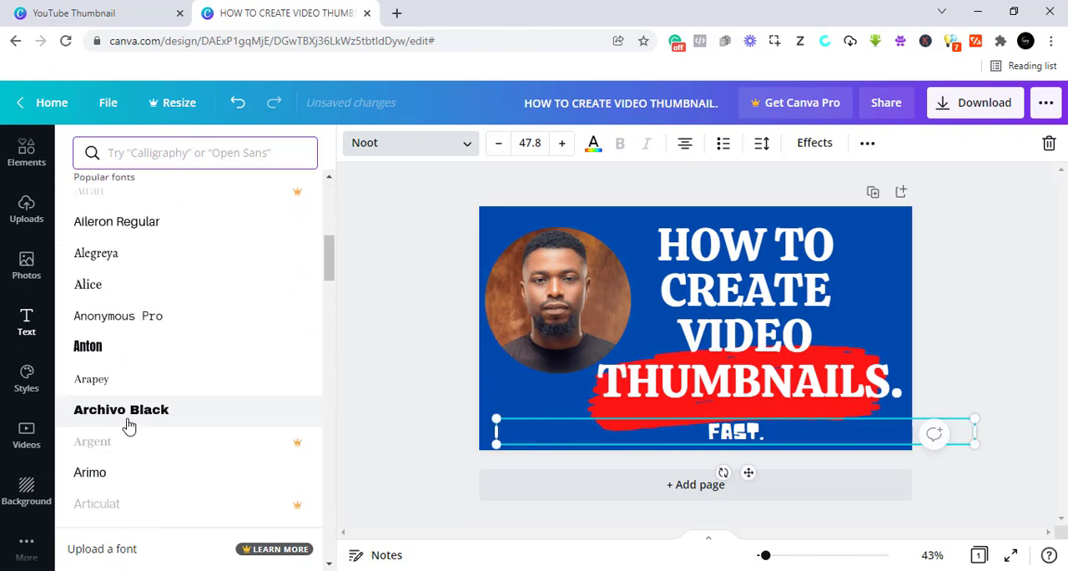
scroll(129, 425, up, 6)
click(187, 156)
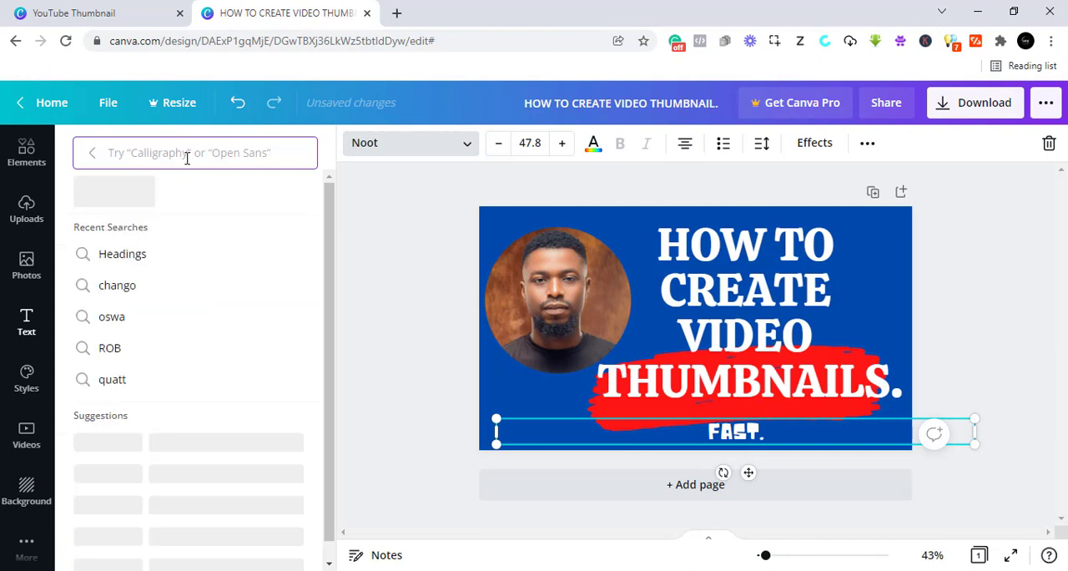
text(BR)
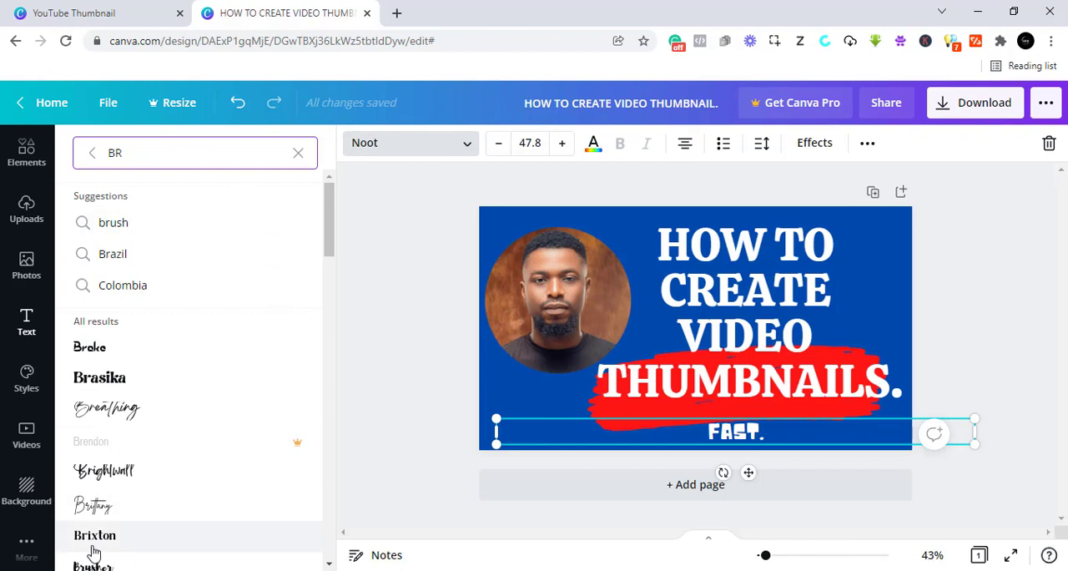
scroll(97, 556, down, 1)
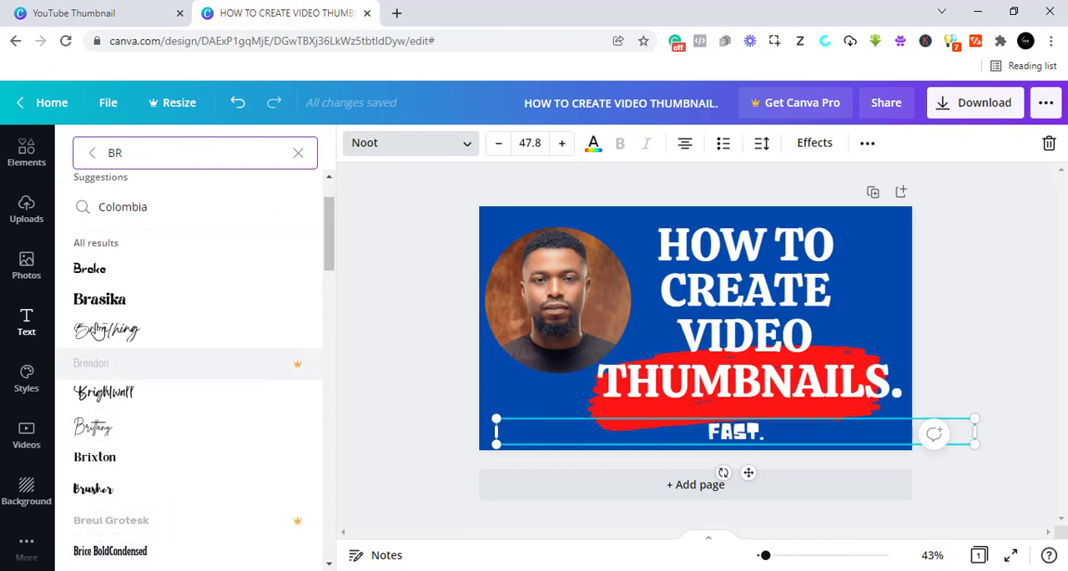
click(90, 270)
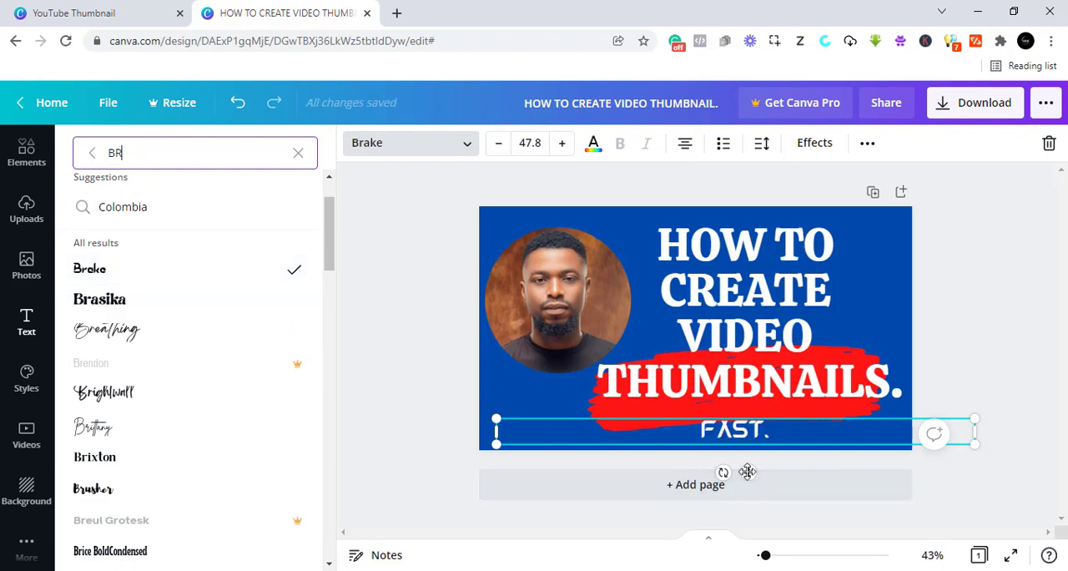
- Set the "FAST." subheading to font size 104 and position it directly below "THUMBNAILS." at the thumbnail's lower edge
mouse_move(748, 473)
mouse_down()
mouse_move(775, 484)
mouse_move(754, 461)
mouse_up()
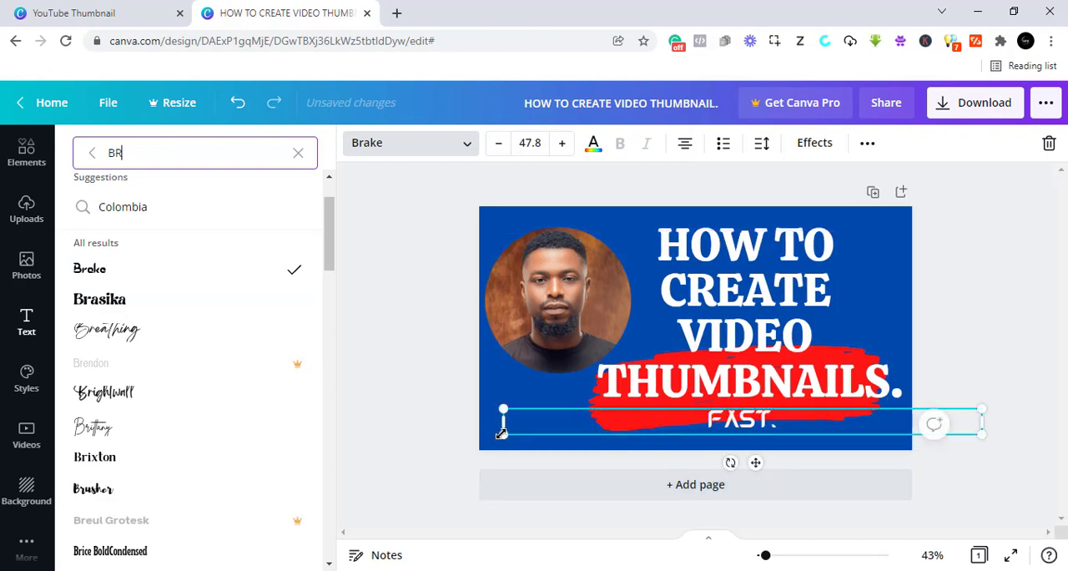
drag(504, 433, 441, 487)
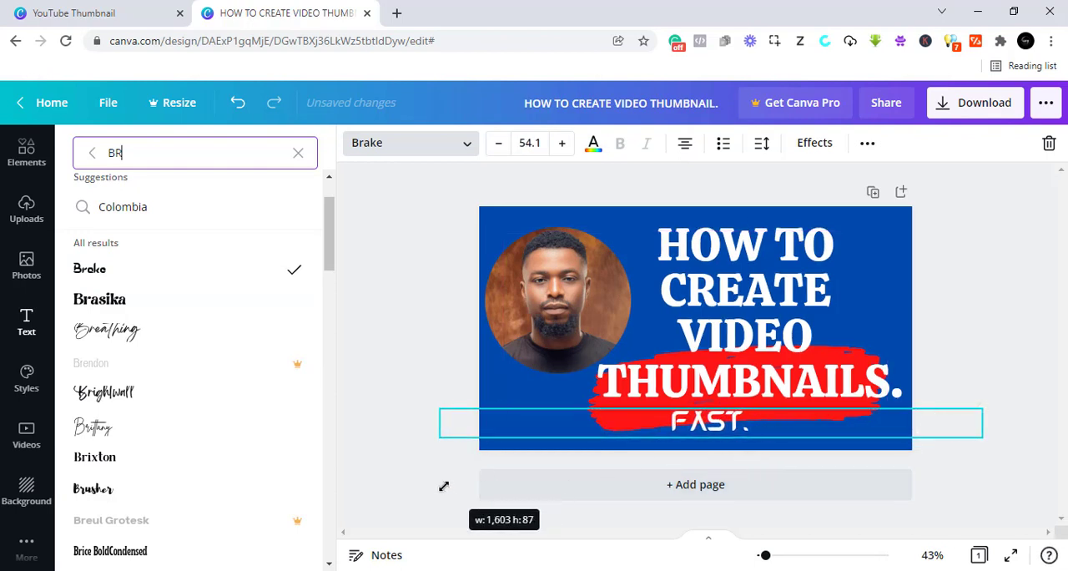
click(530, 142)
scroll(550, 367, down, 5)
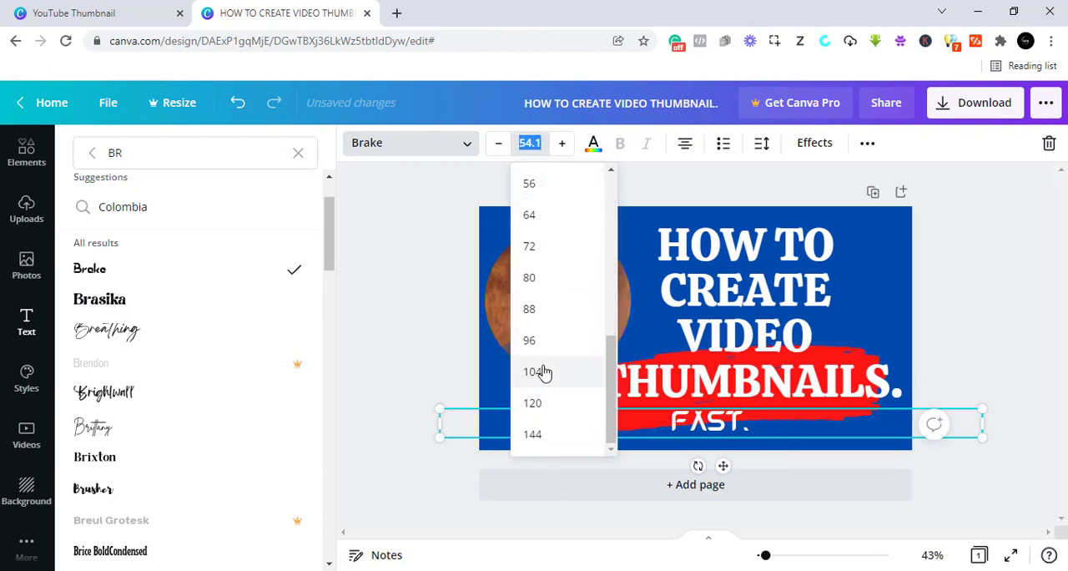
click(543, 372)
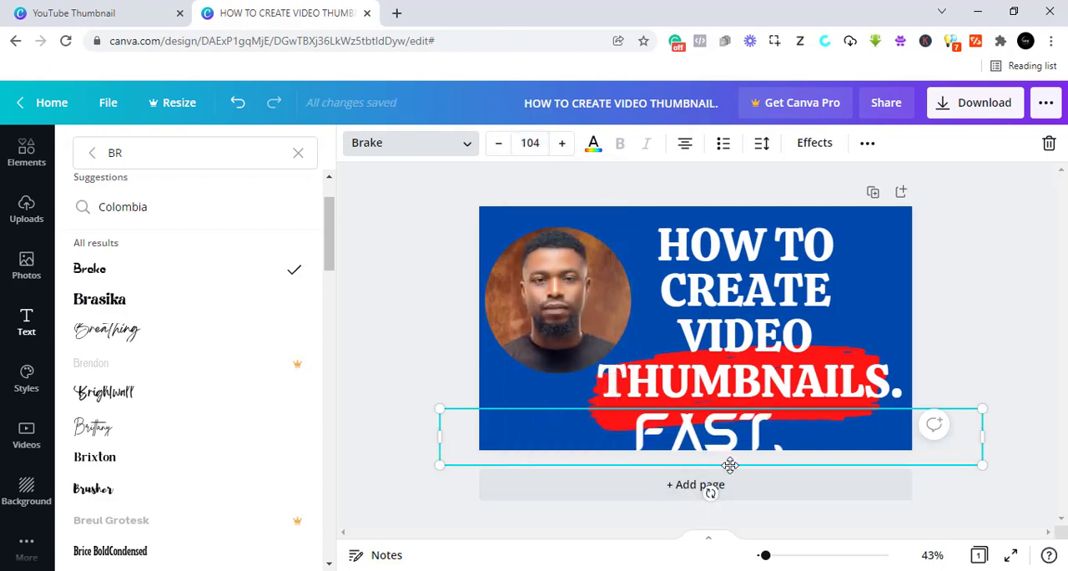
drag(730, 465, 760, 459)
- Shrink the "HOW TO CREATE VIDEO THUMBNAILS." heading to about font size 98.6
click(747, 377)
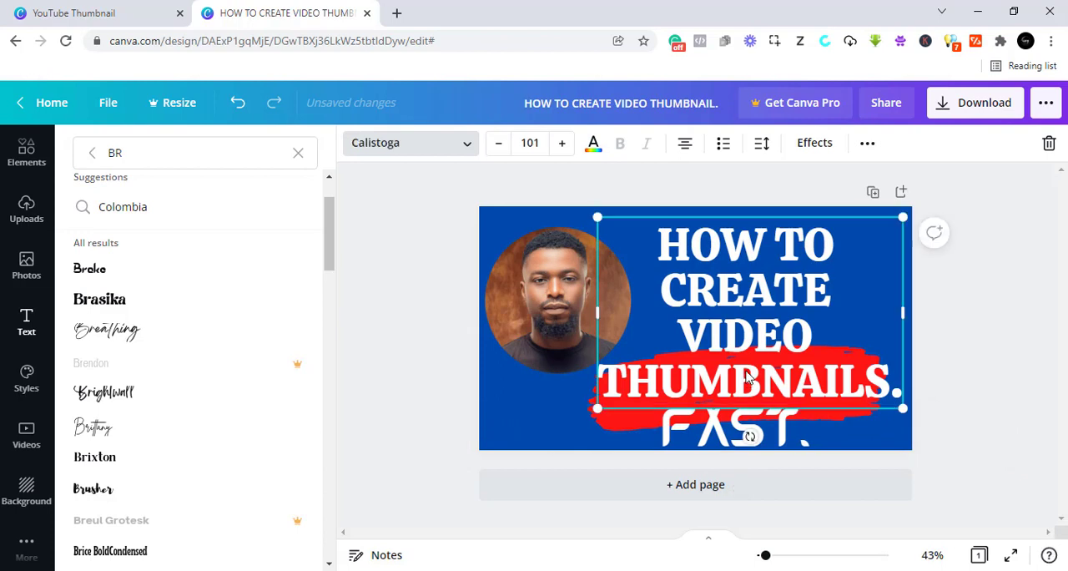
drag(605, 401, 612, 397)
click(426, 389)
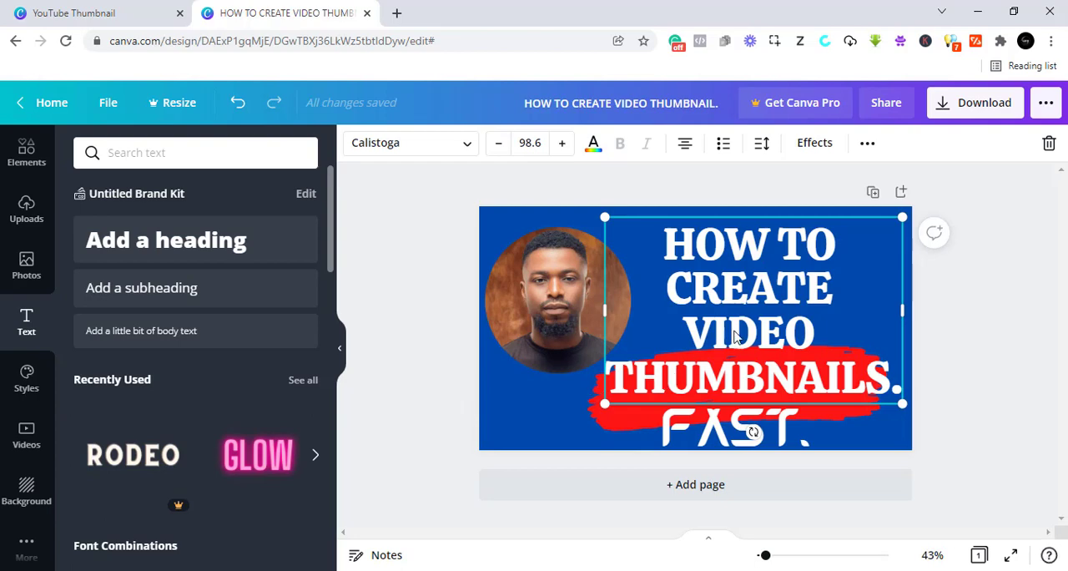
- Delete the red brush stroke from behind the heading and place the heading beside the portrait at the thumbnail's upper edge
drag(766, 334, 571, 334)
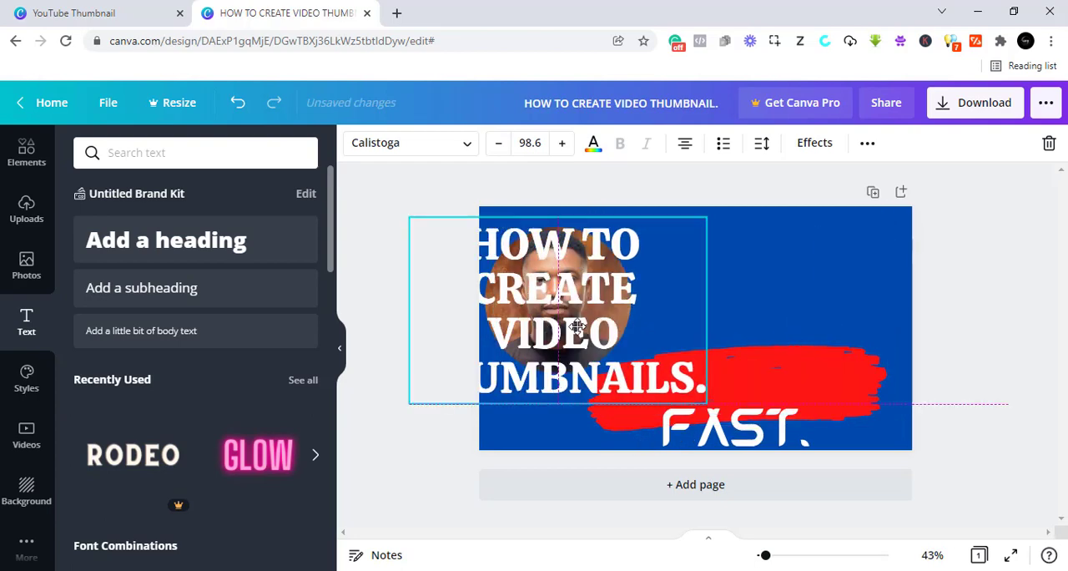
click(809, 369)
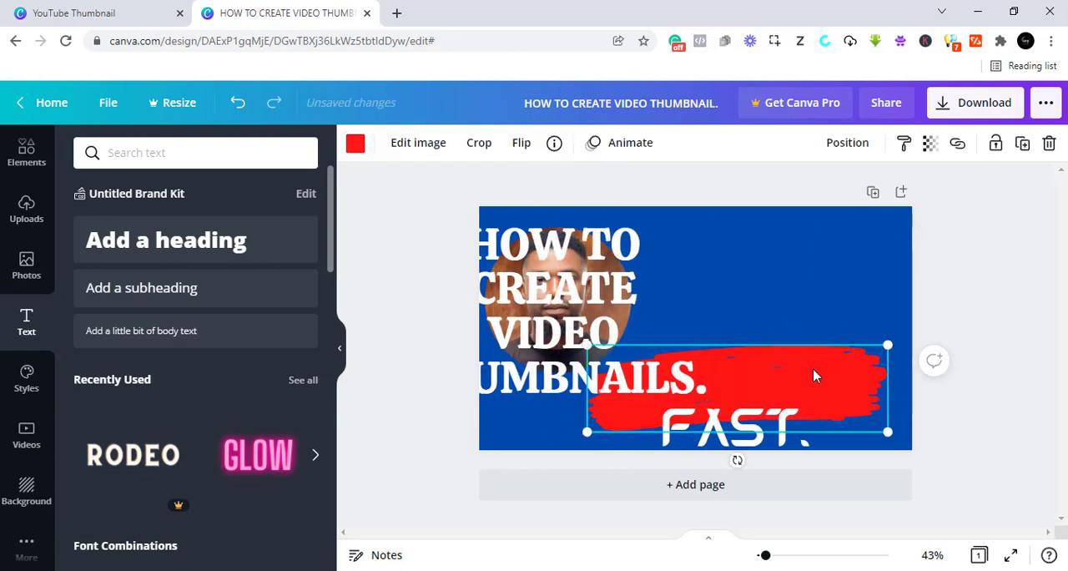
click(1049, 145)
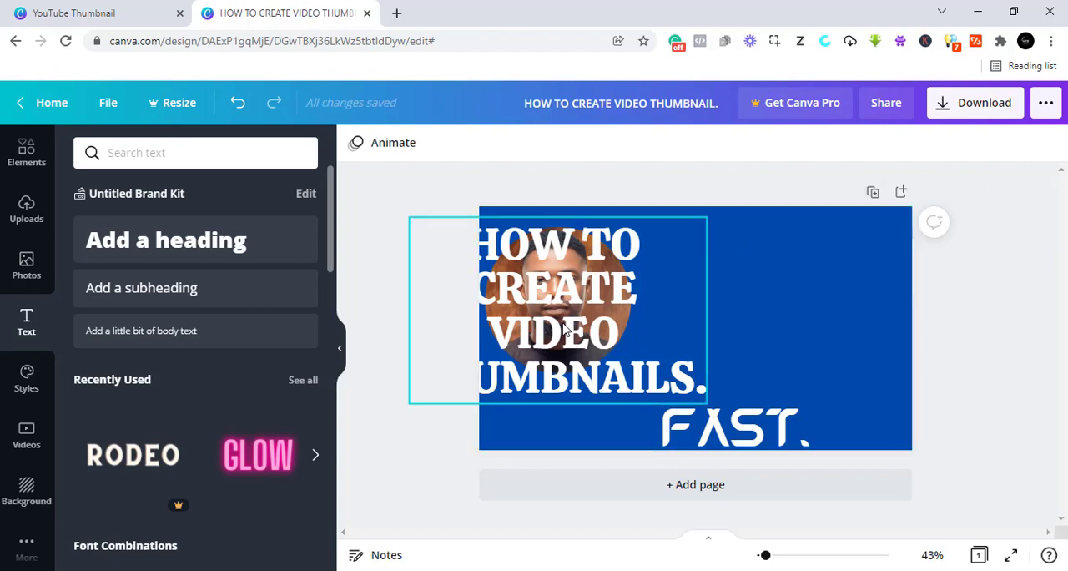
drag(564, 328, 748, 314)
- Recolour only the word "THUMBNAILS." in the heading bright red from the default colours
double_click(696, 381)
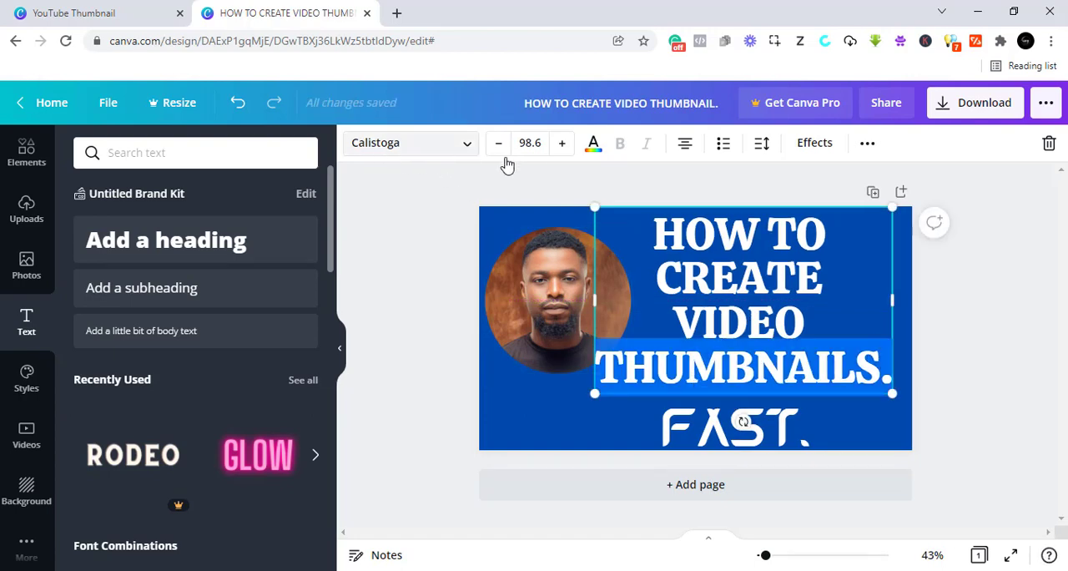
click(596, 147)
scroll(142, 377, down, 3)
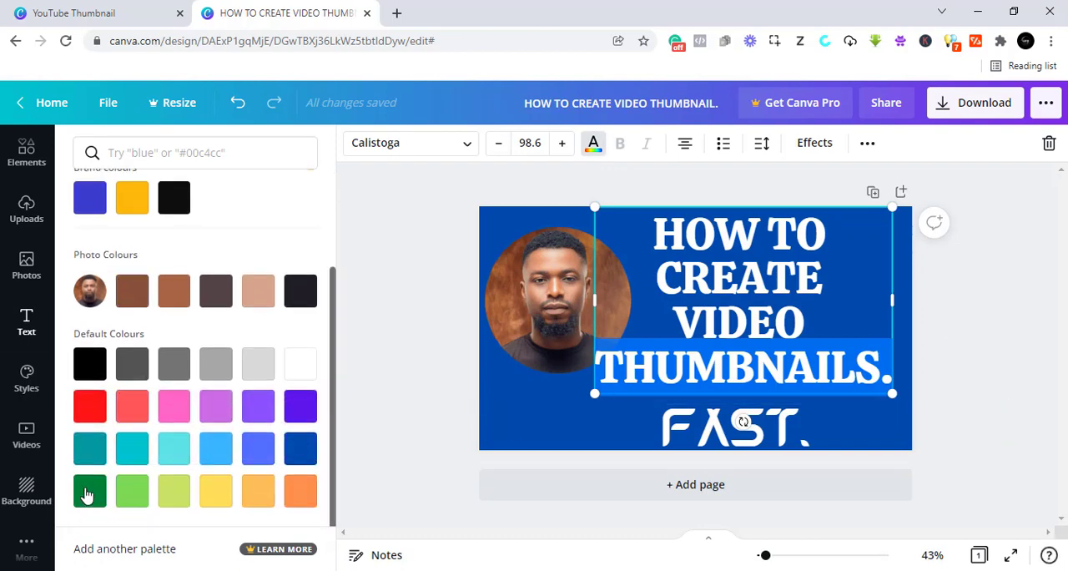
click(89, 406)
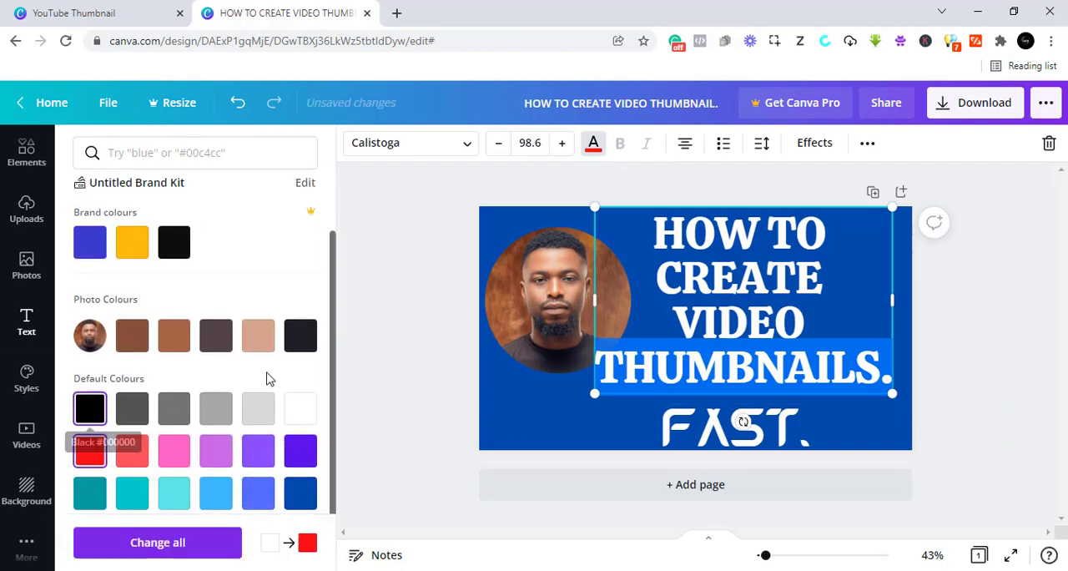
- Move the "FAST." subheading up closer beneath "THUMBNAILS." and enlarge it to font size 105
click(419, 335)
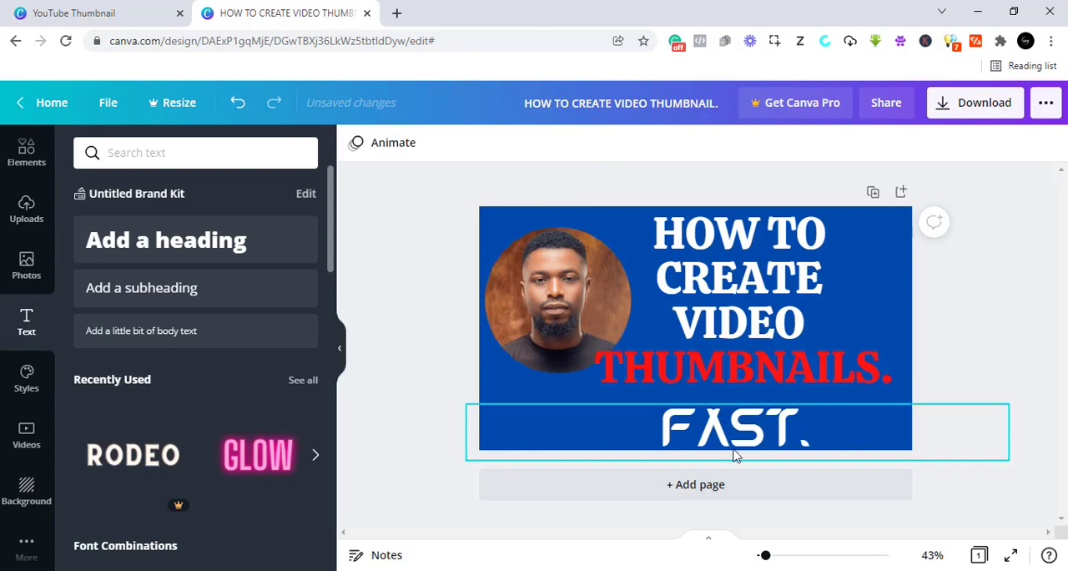
click(735, 440)
drag(734, 440, 731, 423)
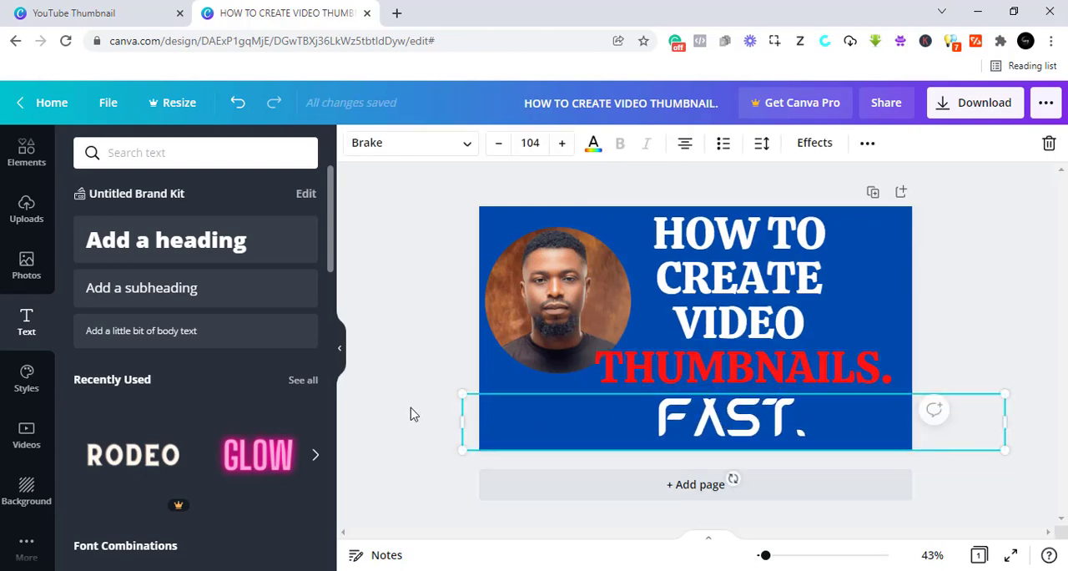
drag(458, 391, 452, 389)
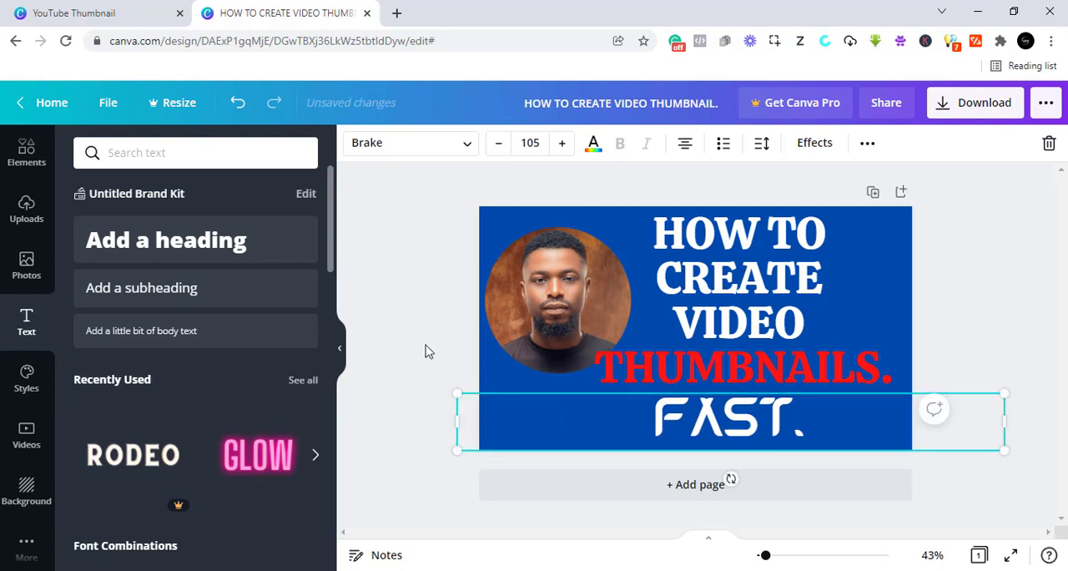
- Add an arrow line with line weight 32 and place it below the portrait, pointing at "FAST."
click(28, 162)
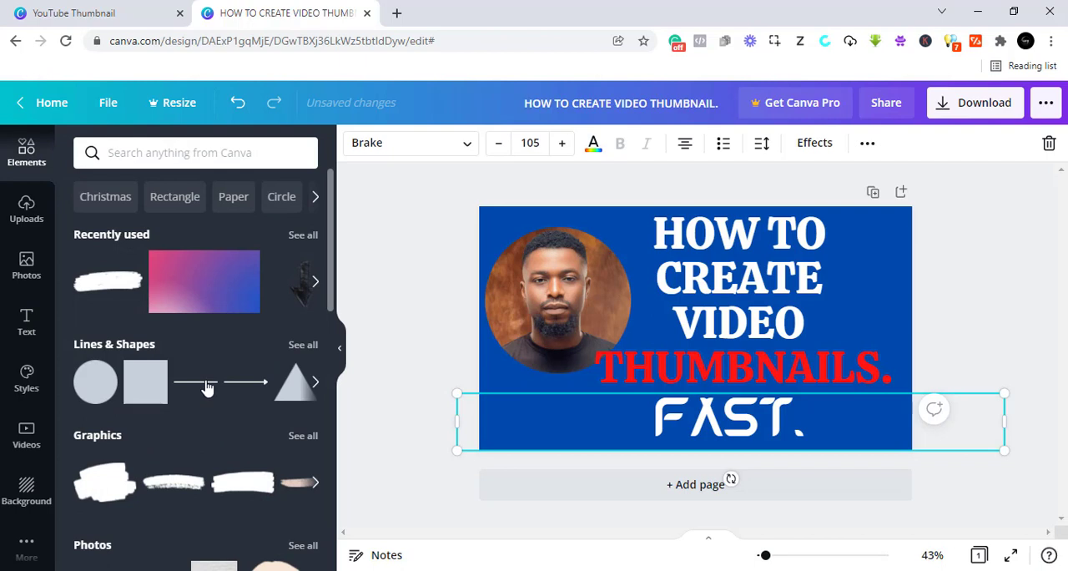
click(247, 386)
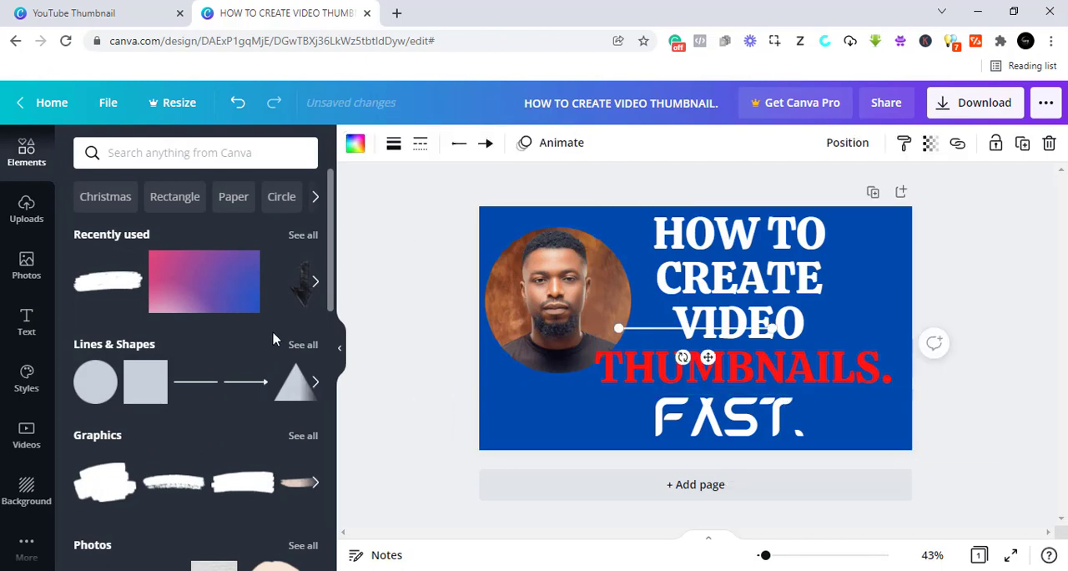
click(486, 147)
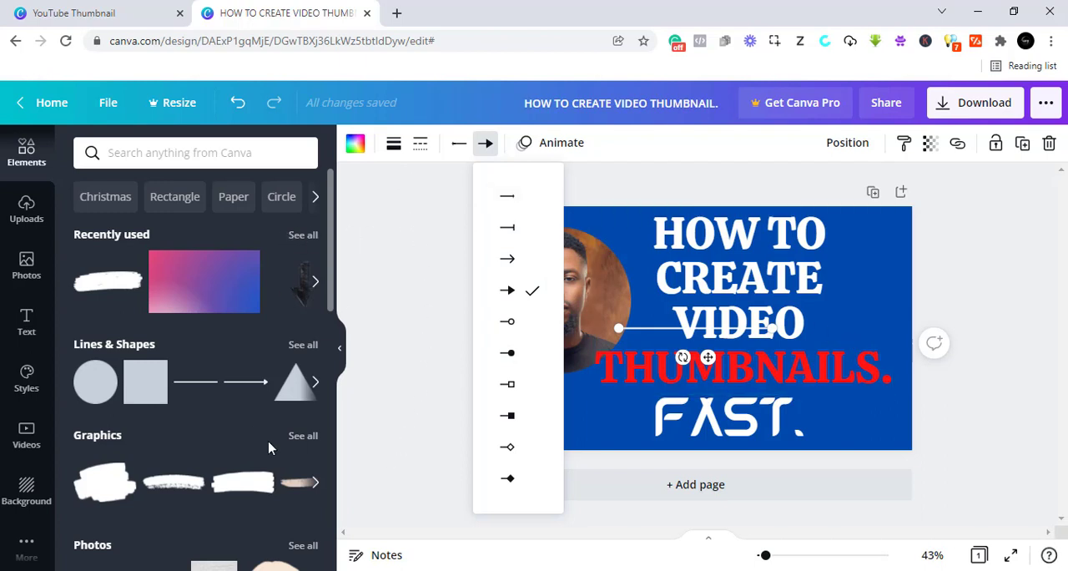
click(393, 149)
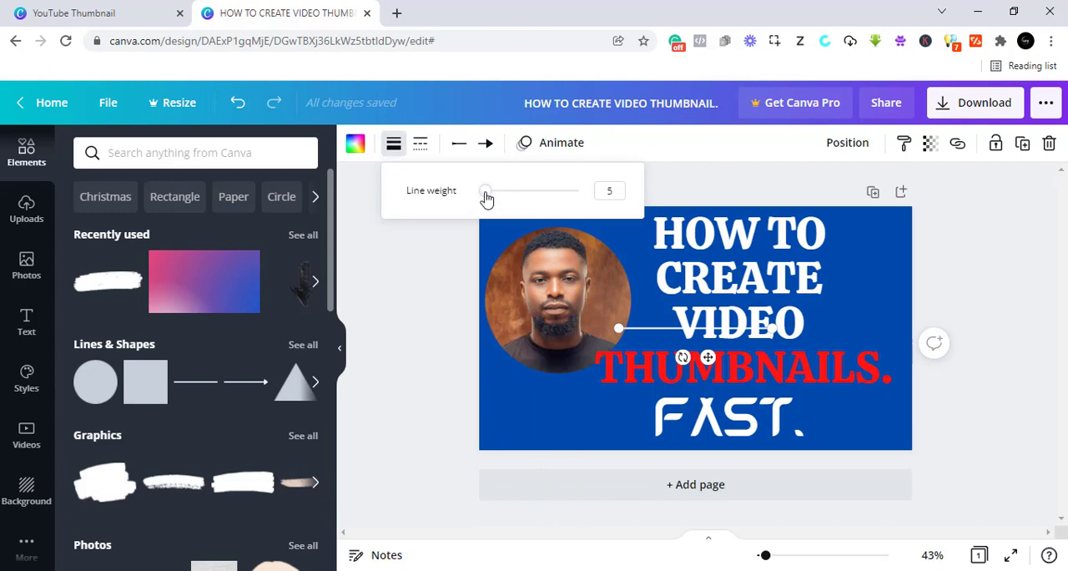
drag(486, 199, 512, 203)
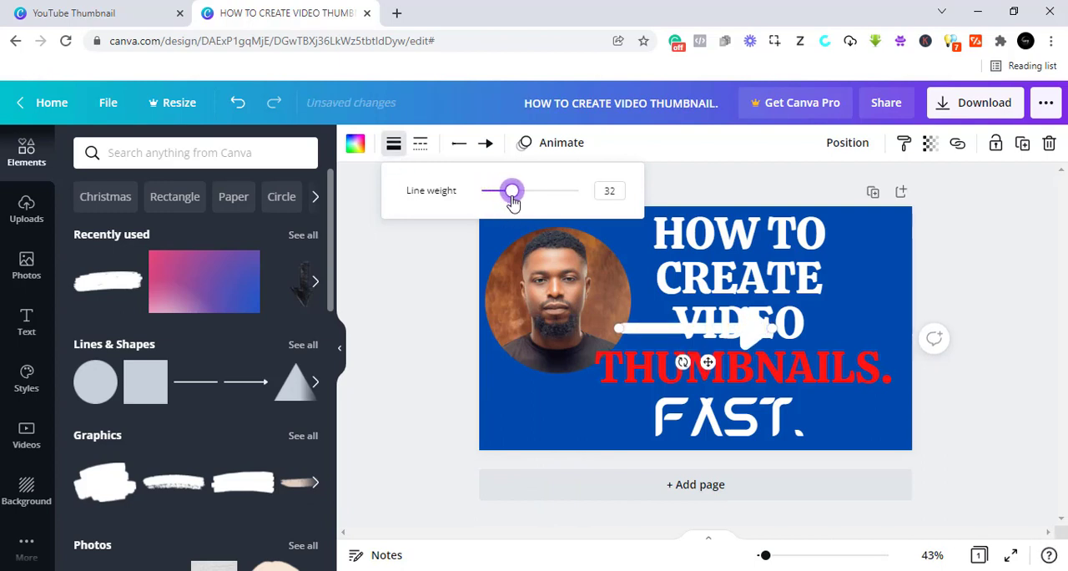
drag(707, 364, 578, 450)
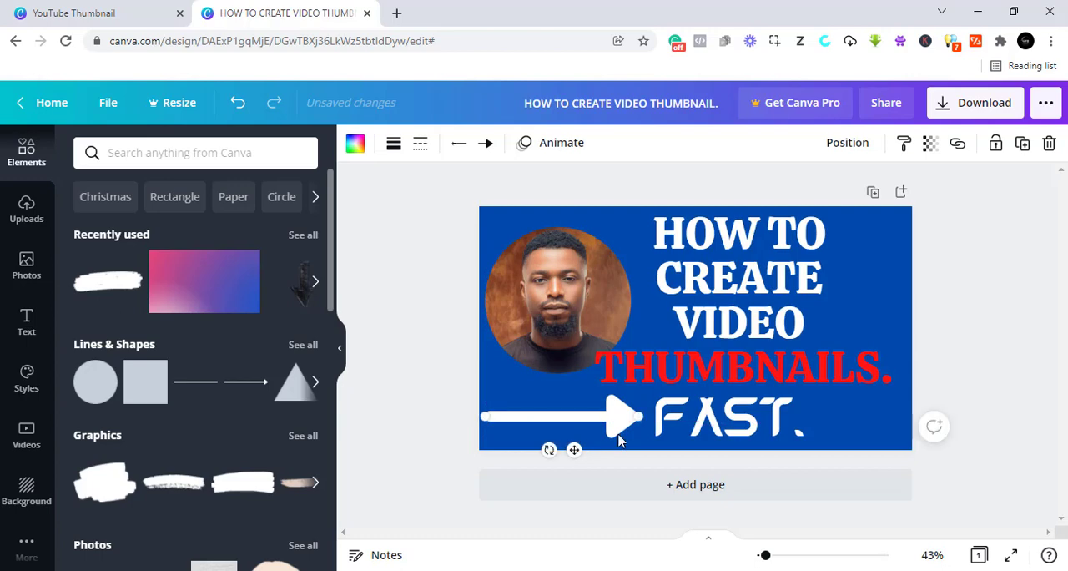
- Shrink the "HOW TO CREATE VIDEO THUMBNAILS." heading to about font size 87.9 and move it down, clear of the portrait and just above "FAST."
click(667, 374)
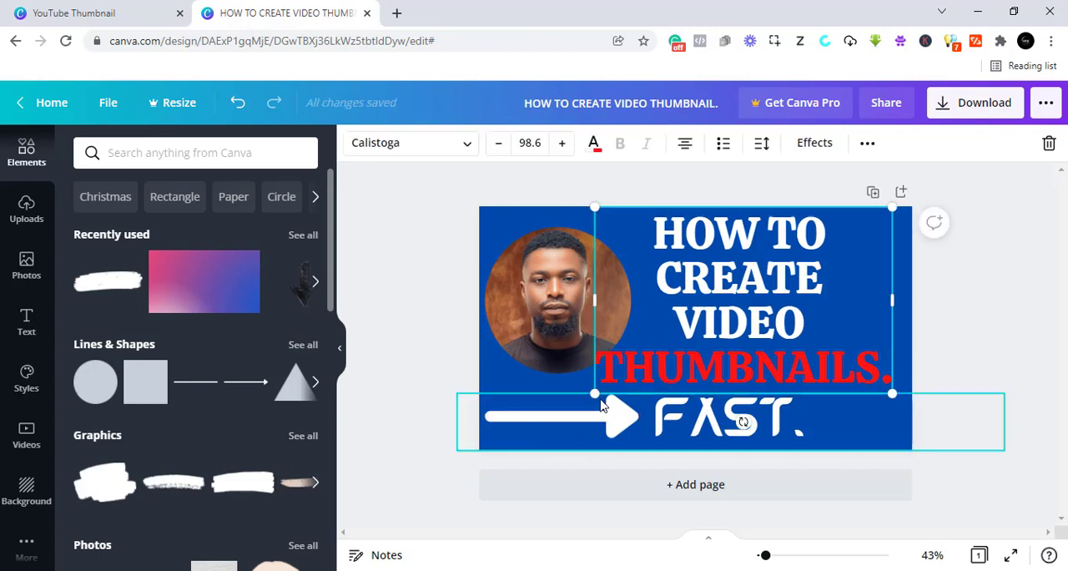
drag(588, 392, 627, 377)
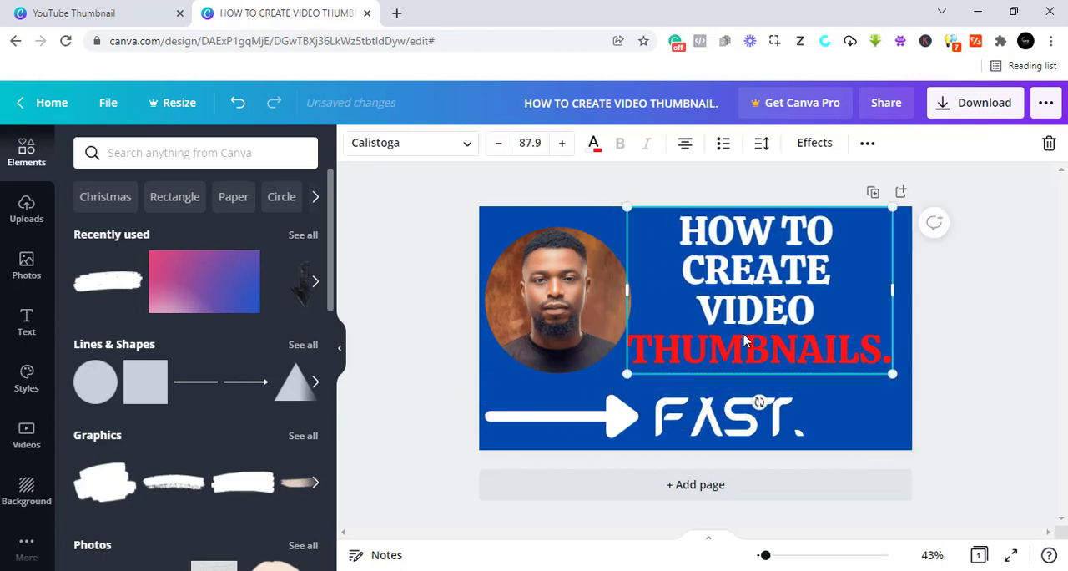
drag(748, 337, 751, 348)
- Shift the "FAST." subheading right to sit under the heading and lengthen the arrow until its tip nearly reaches the "F"
click(720, 419)
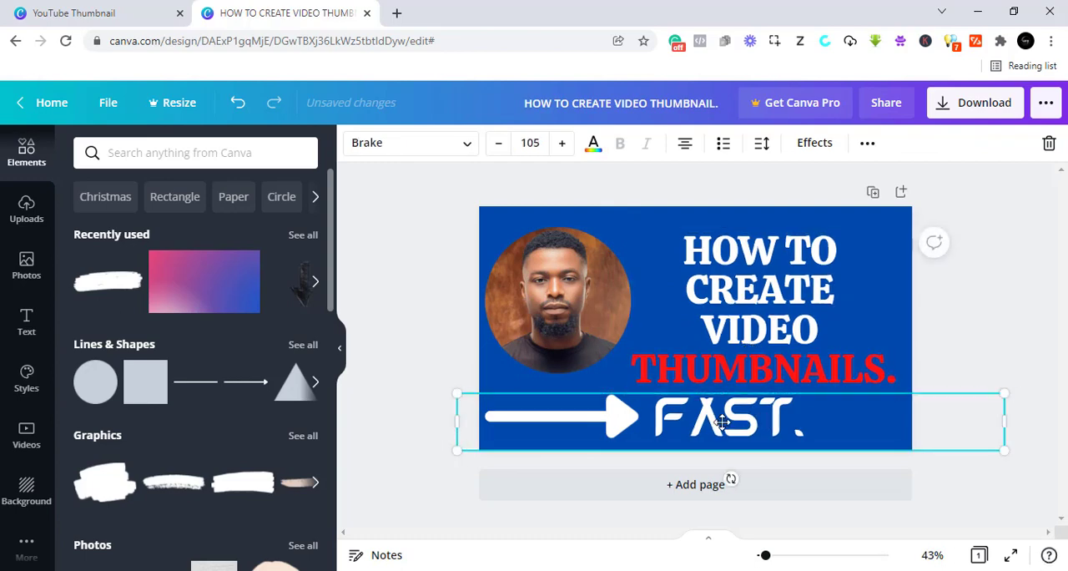
drag(720, 419, 747, 419)
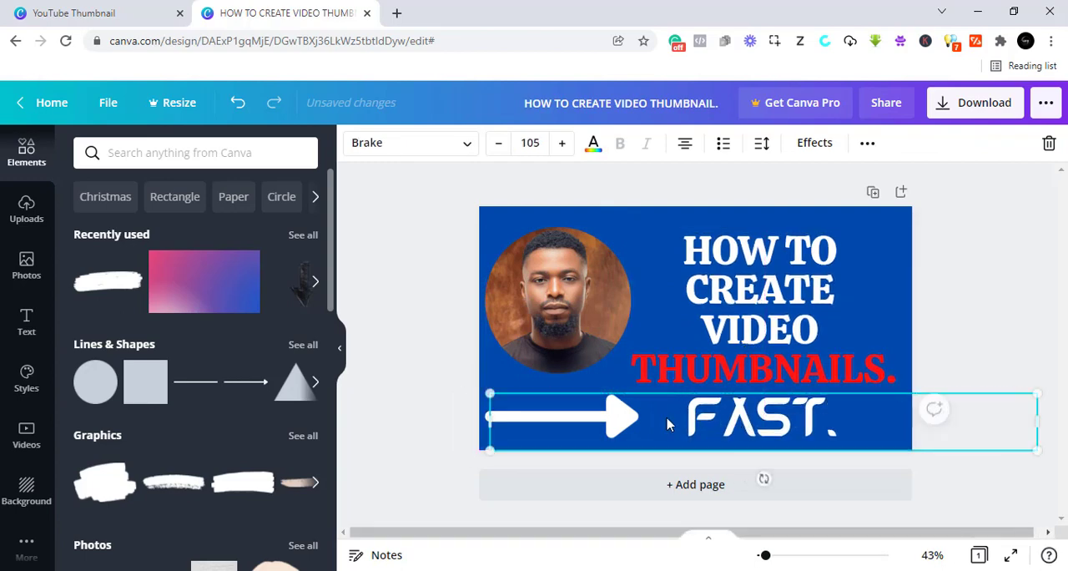
click(451, 438)
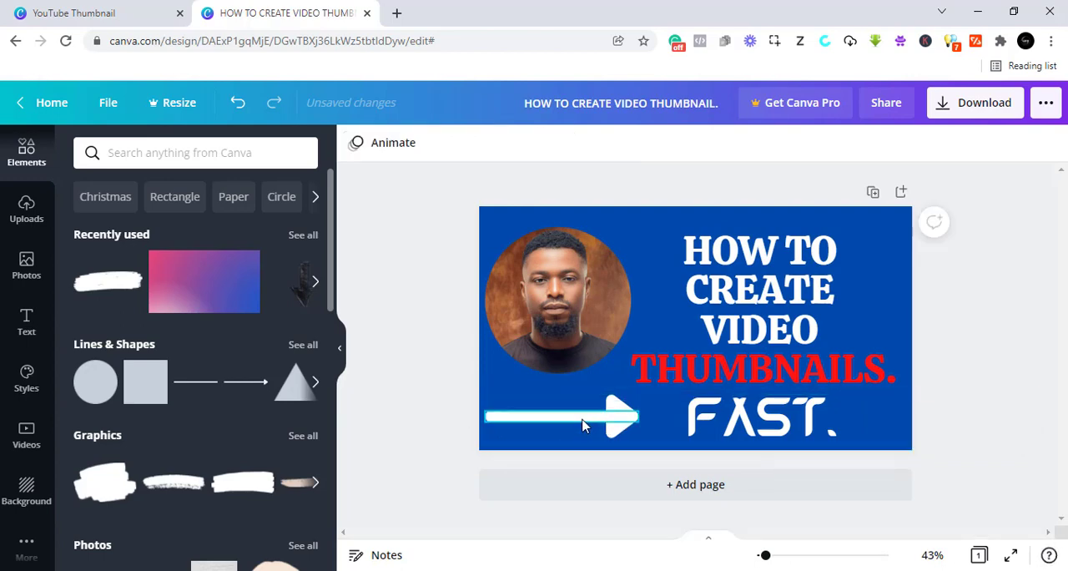
click(582, 426)
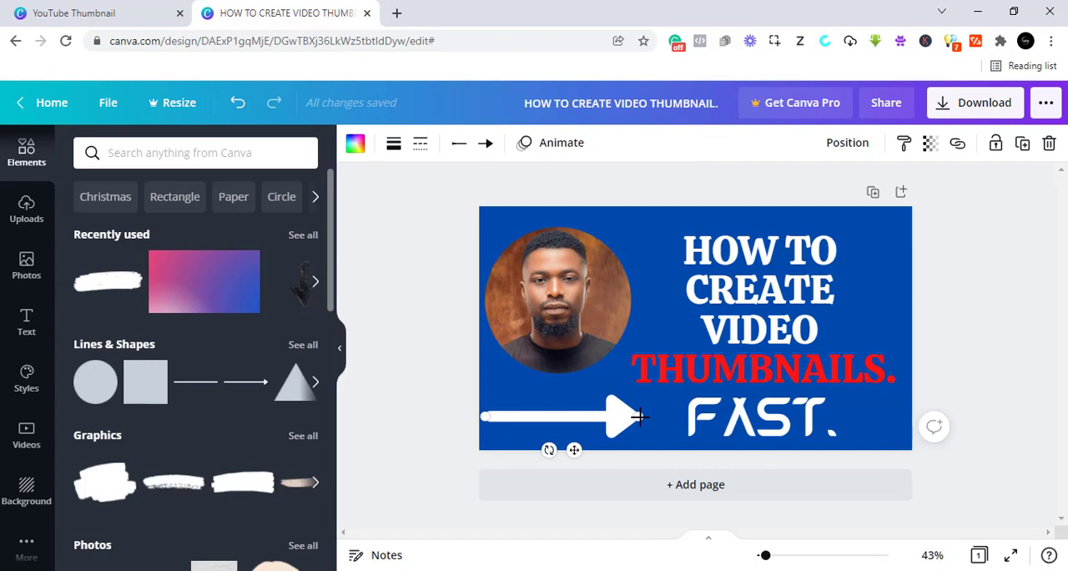
drag(639, 415, 676, 416)
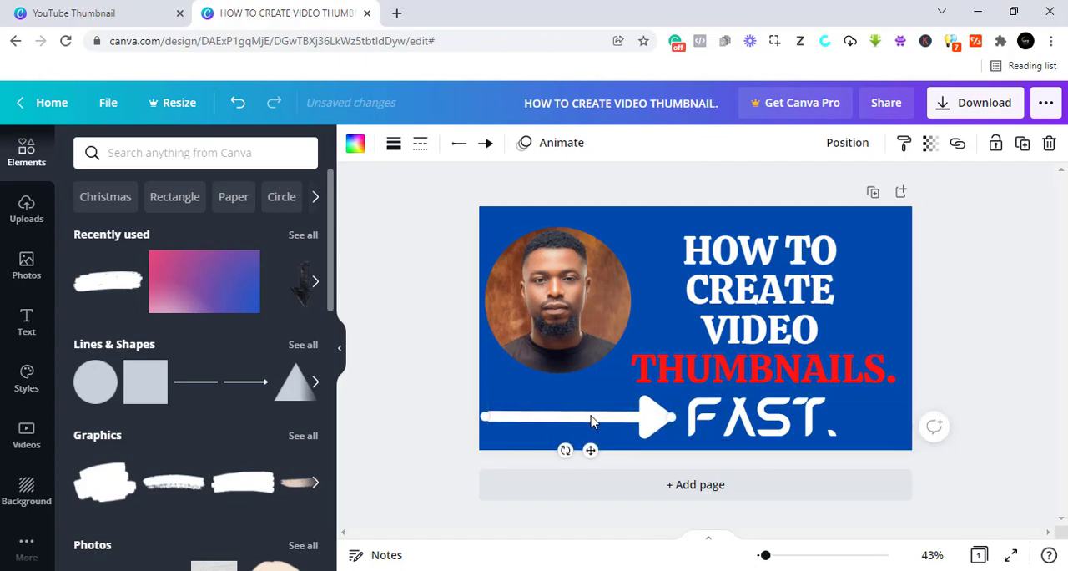
- Recolour the arrow bright red #ff1616 from the document colours
click(355, 145)
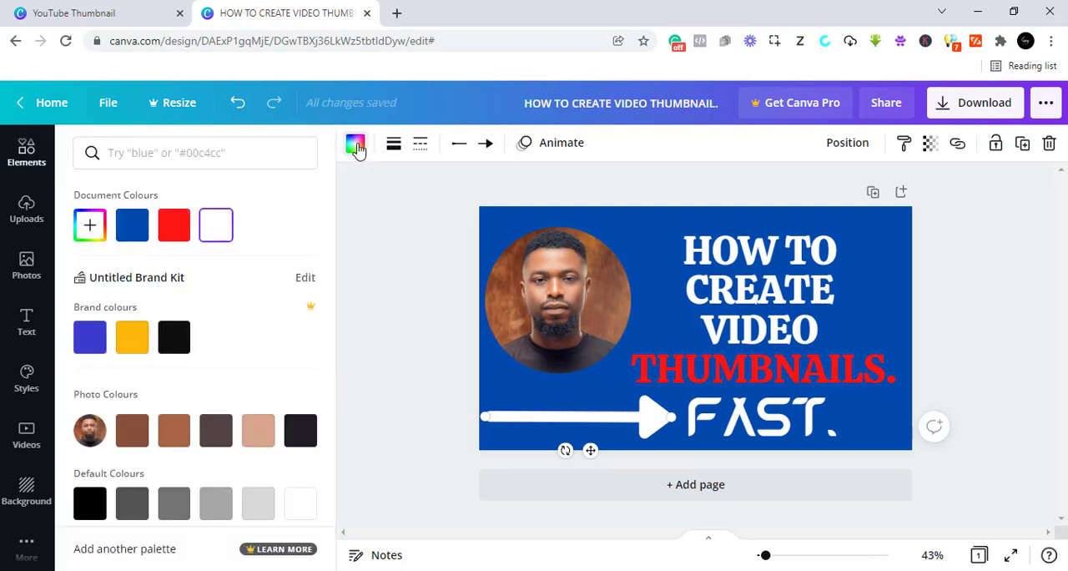
click(175, 237)
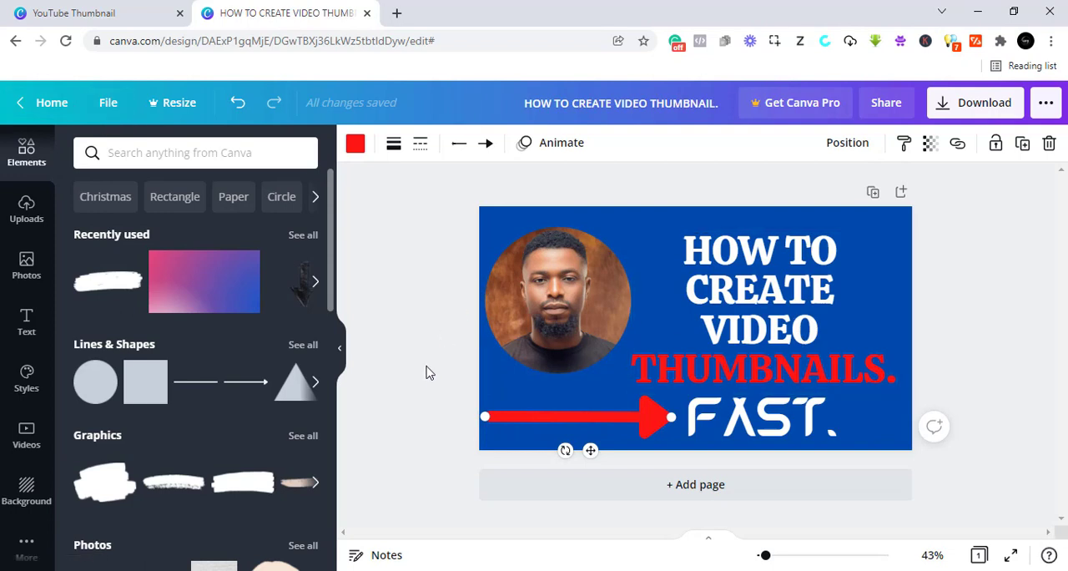
click(429, 320)
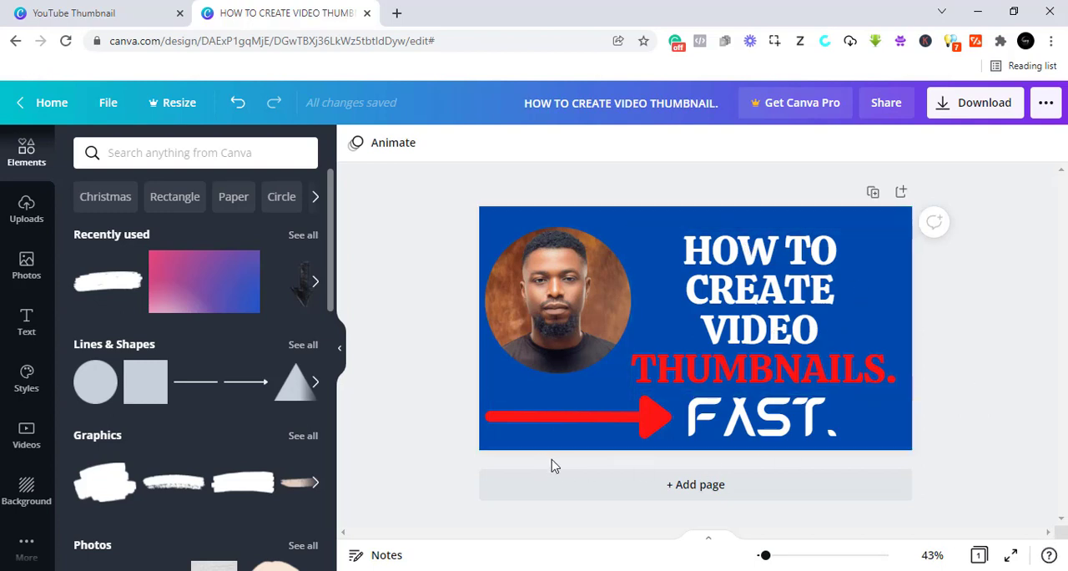
- Download the finished thumbnail as a PNG image
click(987, 108)
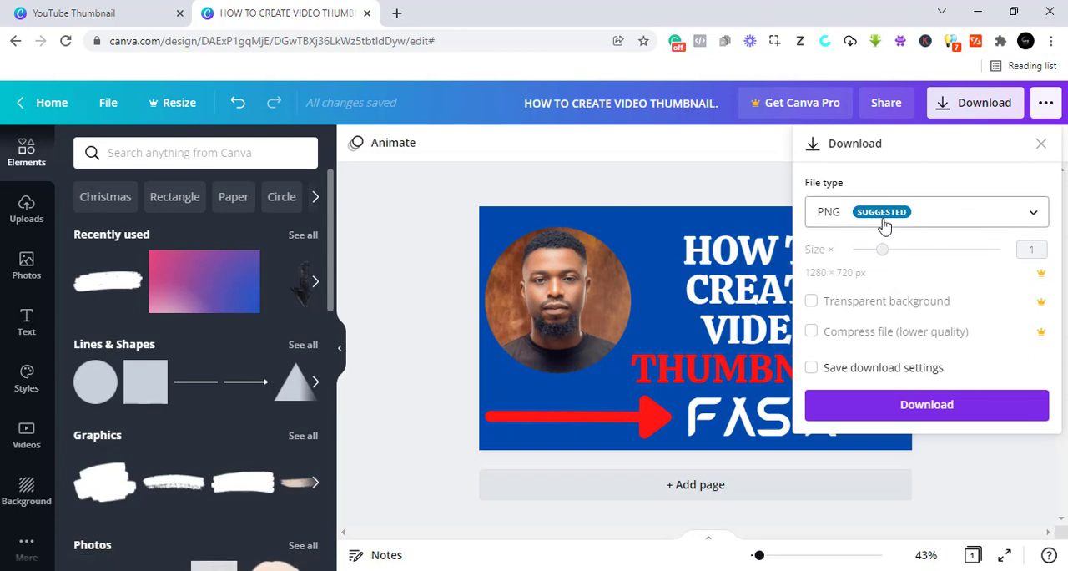
click(966, 219)
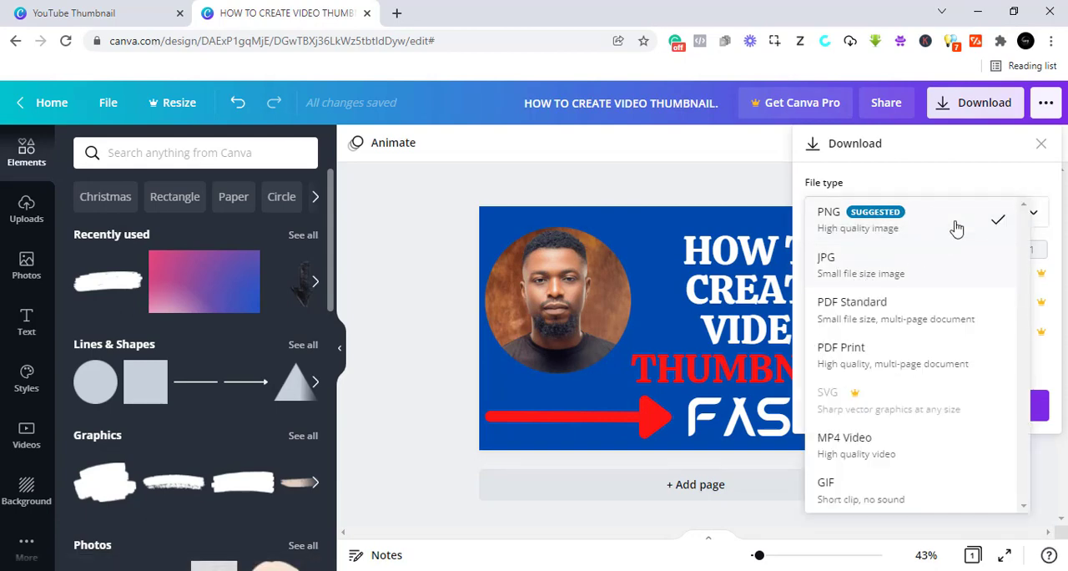
click(965, 221)
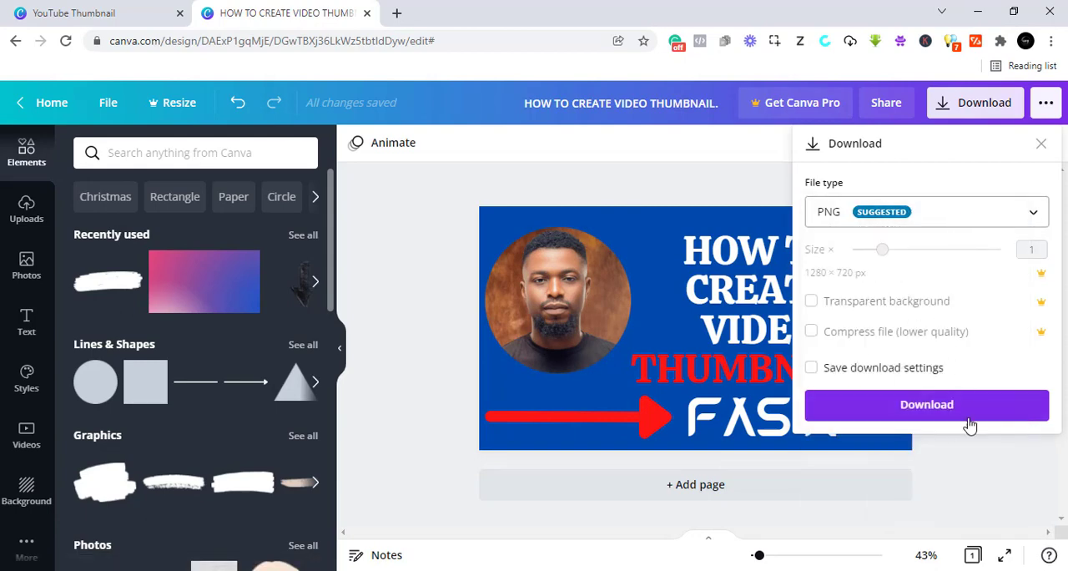
click(934, 410)
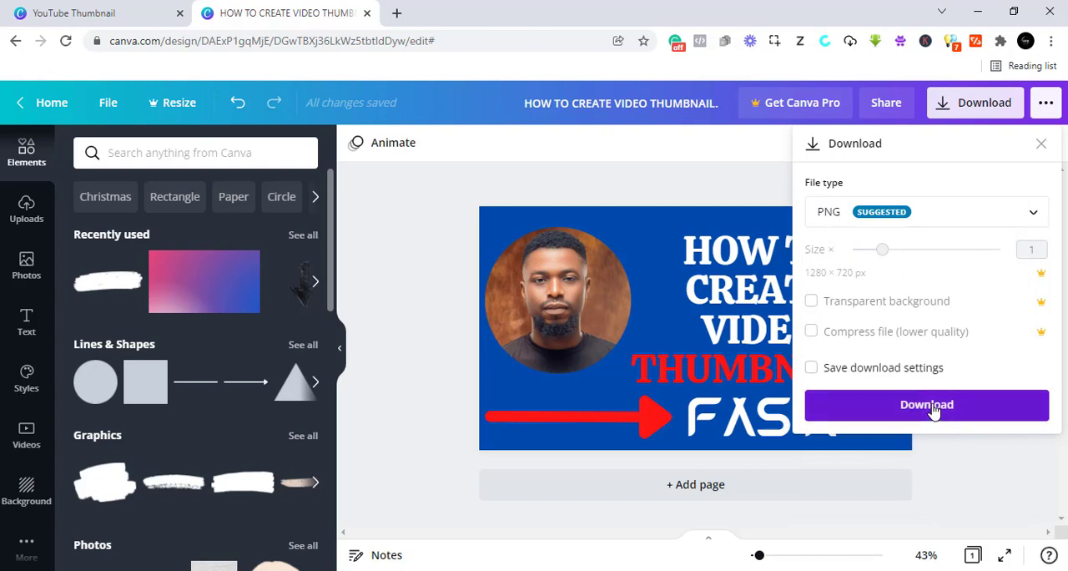